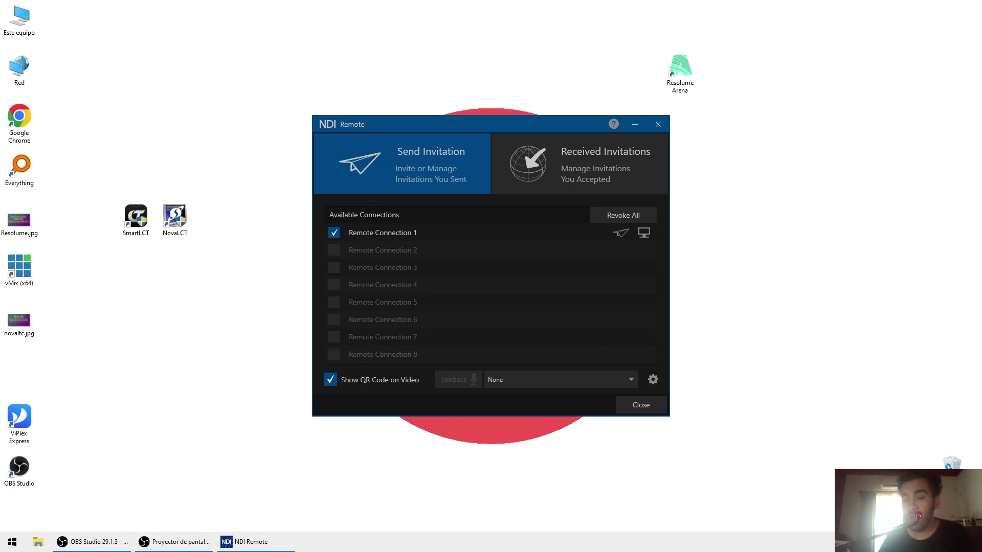
- Open the Windows Wi-Fi network list from the taskbar
left_click(915, 543)
- Connect to the HillairetEventosMedia Wi-Fi network and close NDI Remote
left_click(888, 333)
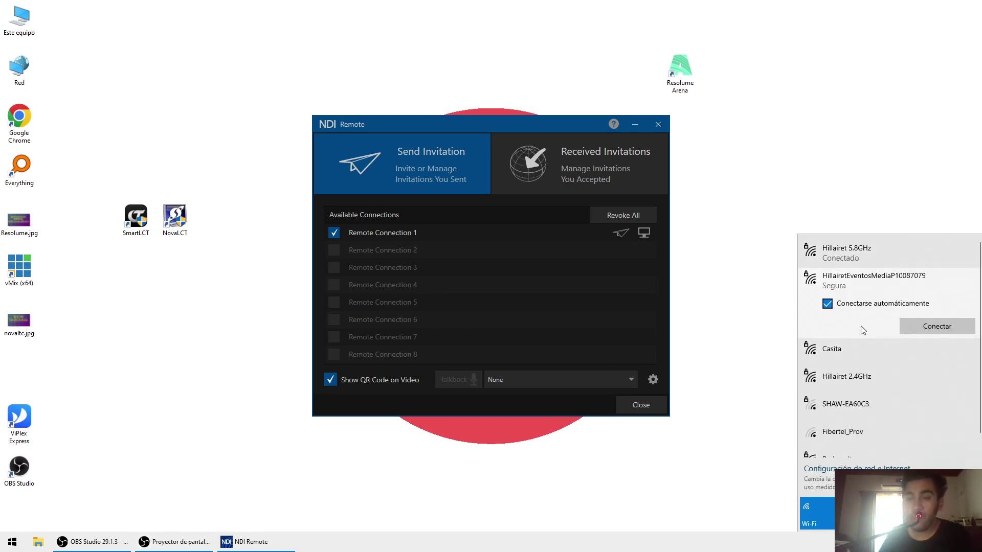
left_click(919, 319)
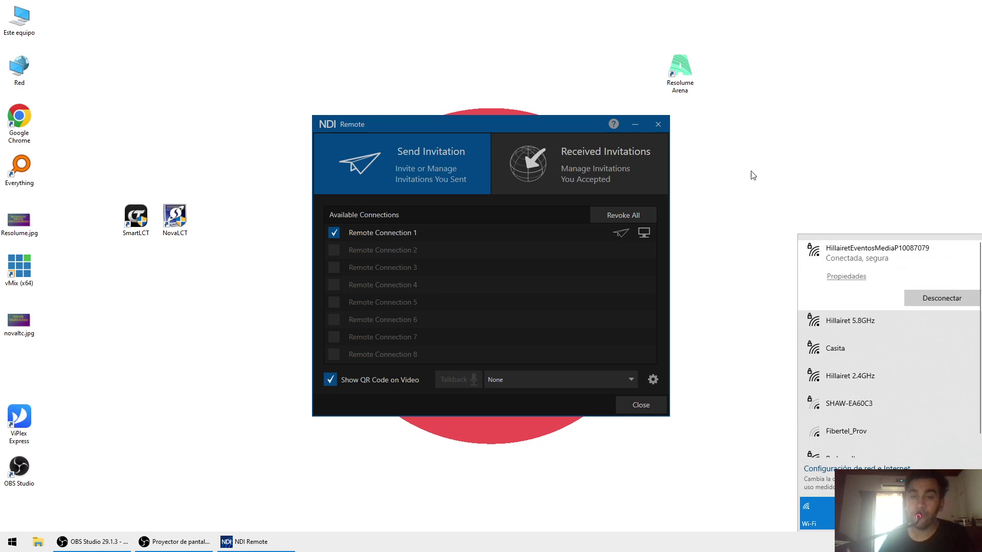
left_click(659, 127)
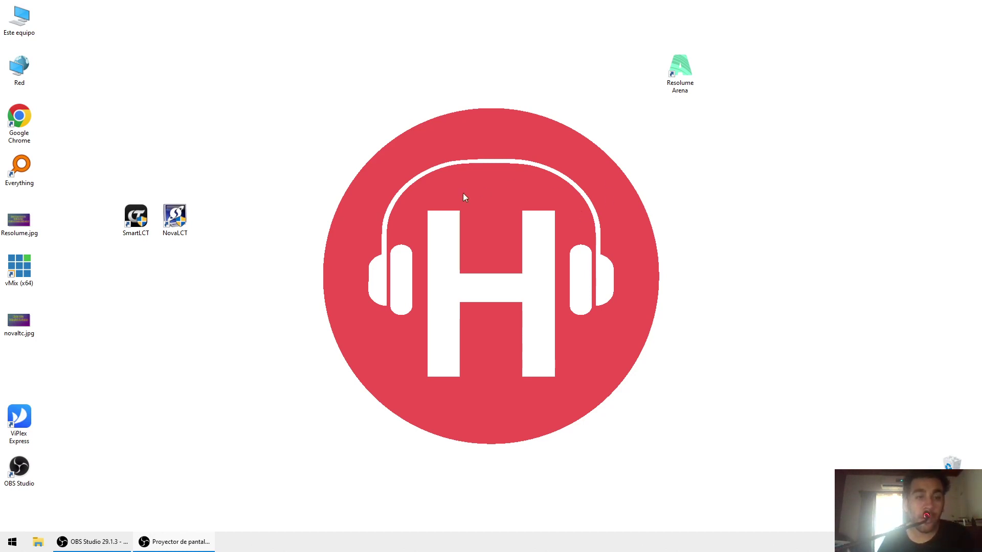
- Launch NovaLCT from its desktop shortcut
left_click(175, 218)
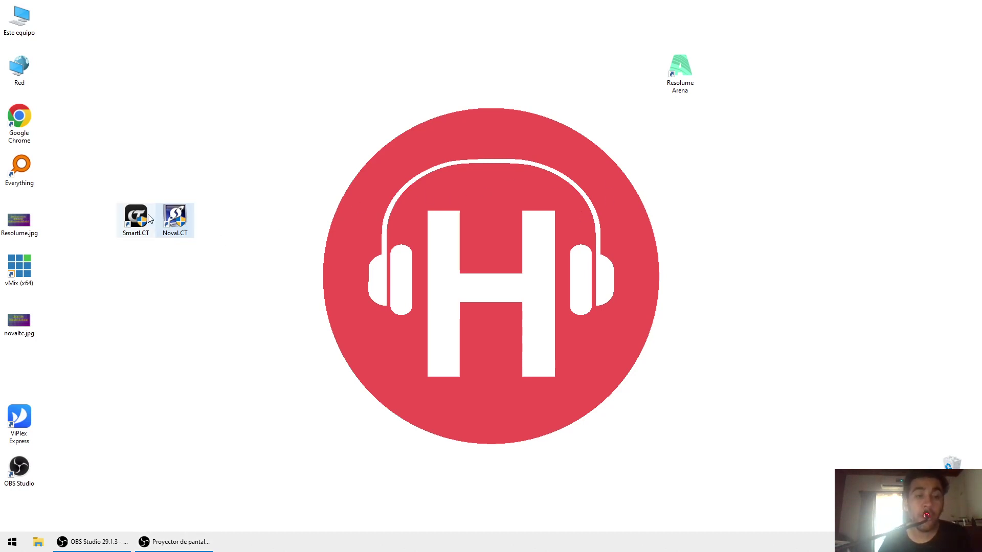
double_click(177, 216)
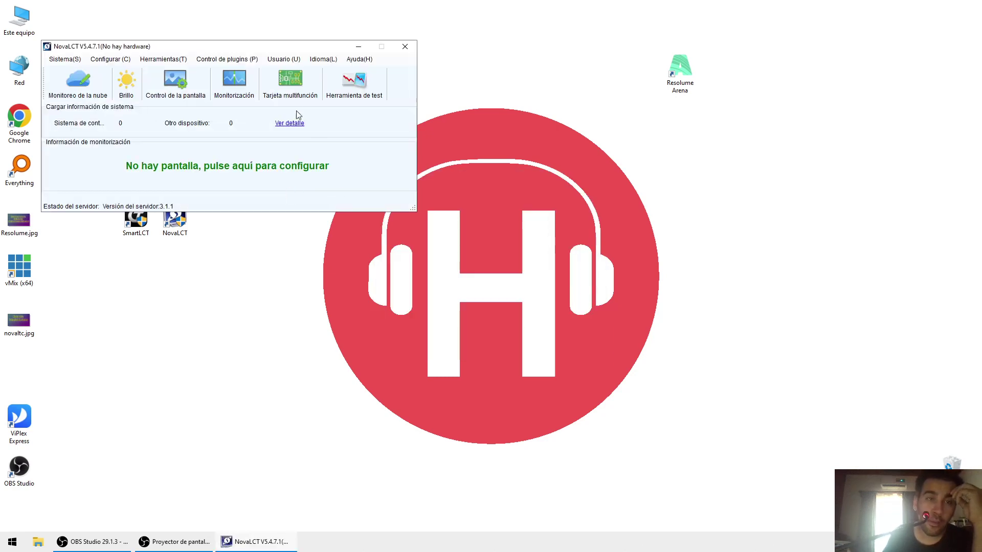
left_click(268, 58)
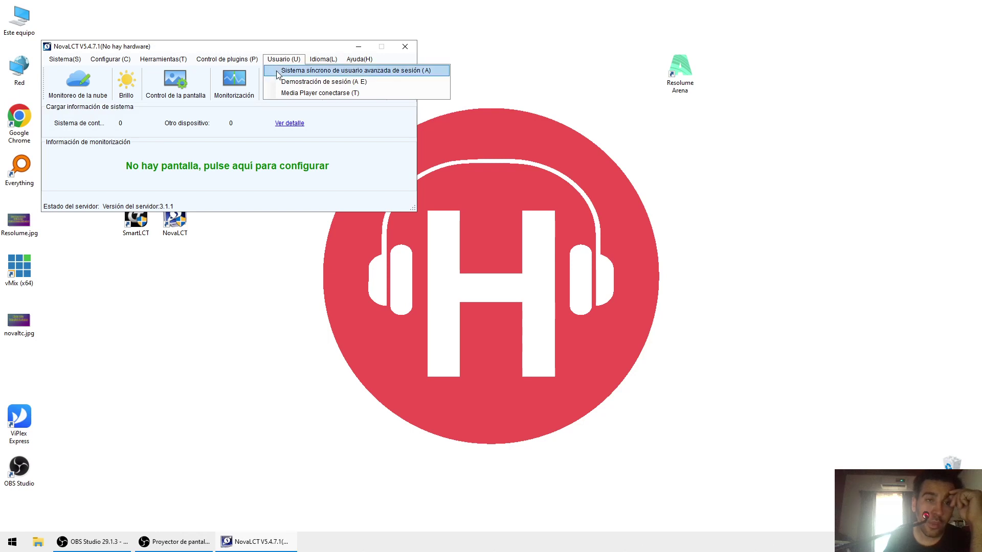
left_click(340, 71)
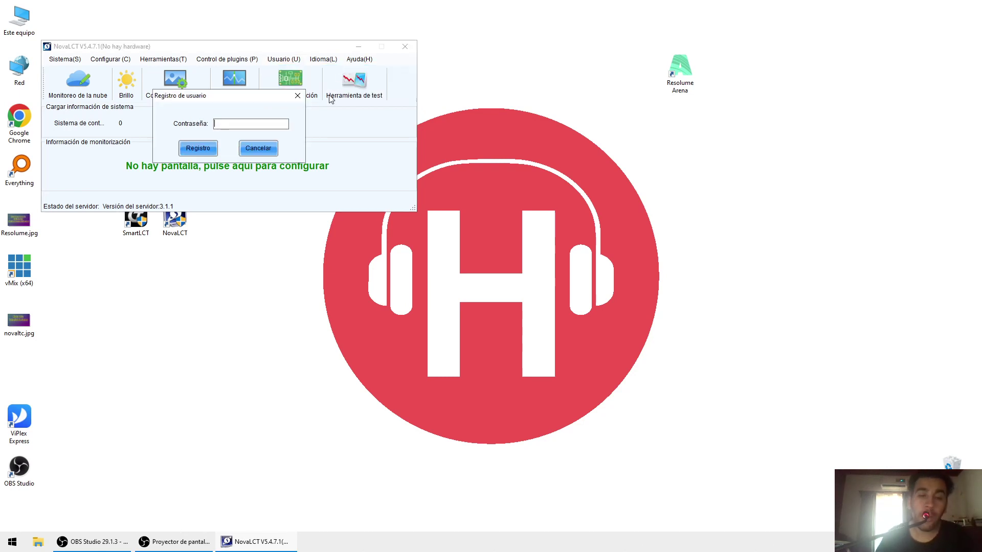
left_click(297, 96)
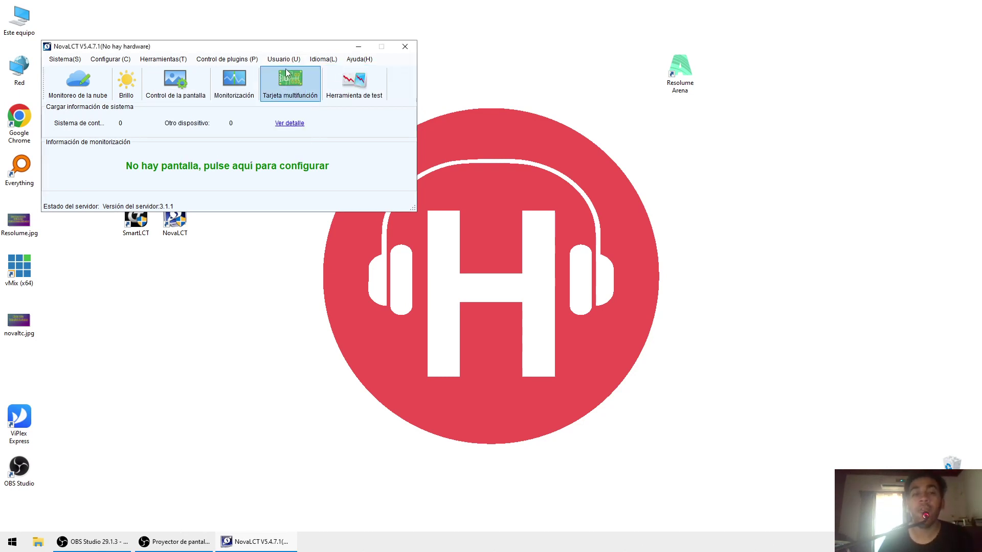
- Log in to the HillairetMediaPlayer terminal via MediaPlayer conectarse with the terminal username and password
left_click(290, 60)
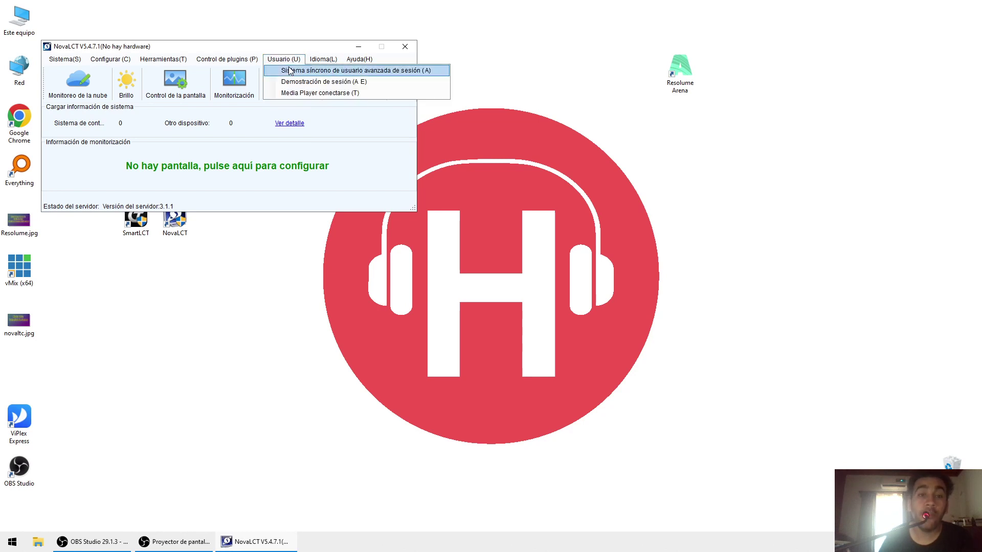
left_click(299, 94)
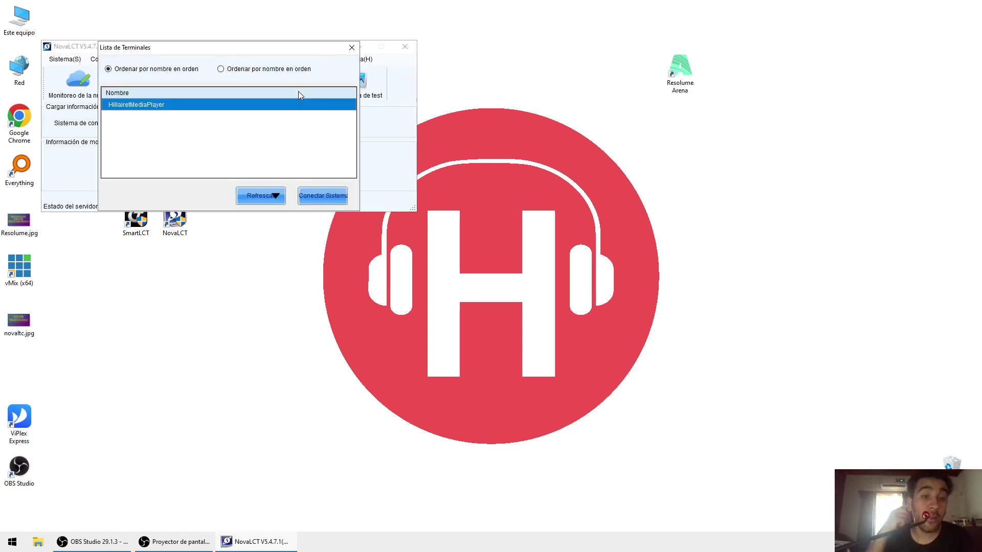
left_click(326, 198)
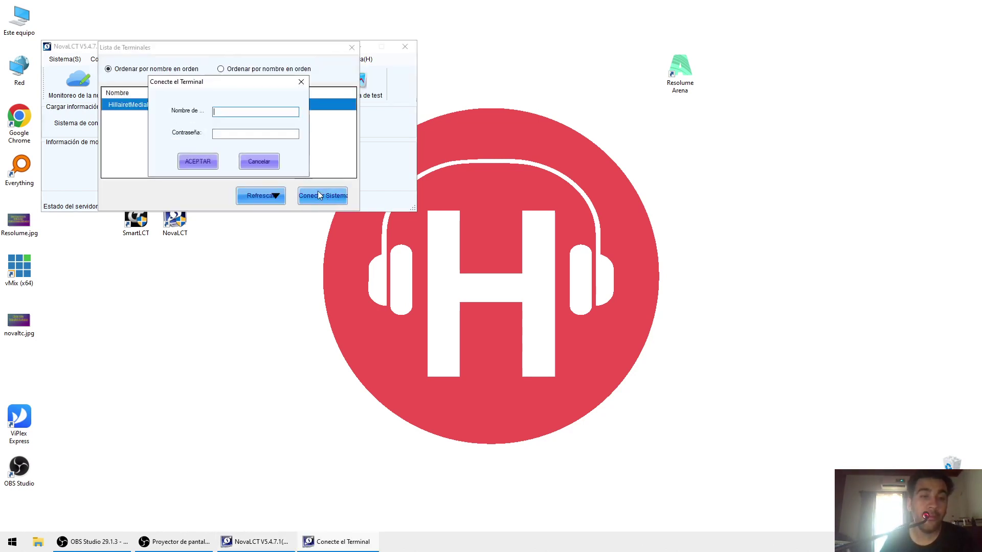
type("admin")
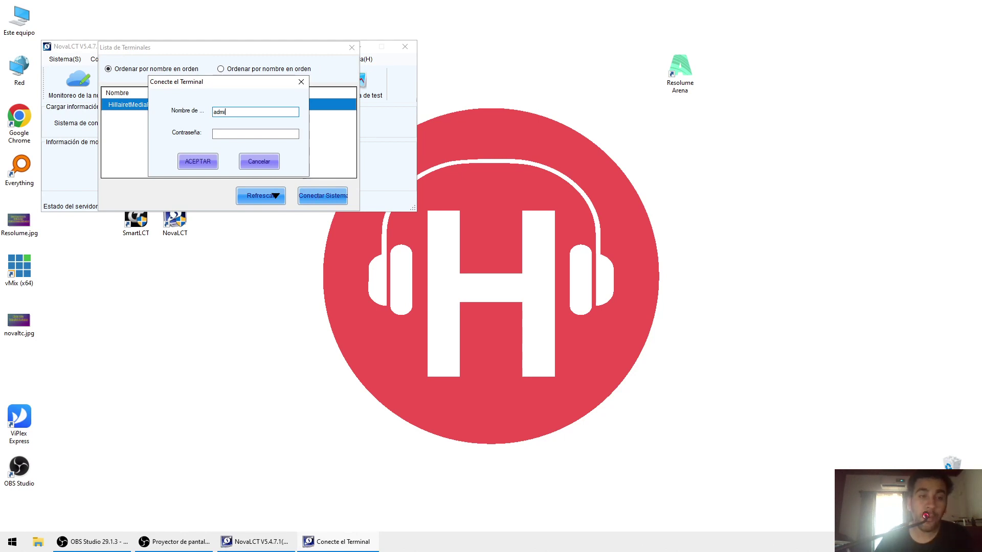
key("Tab")
type("SN200")
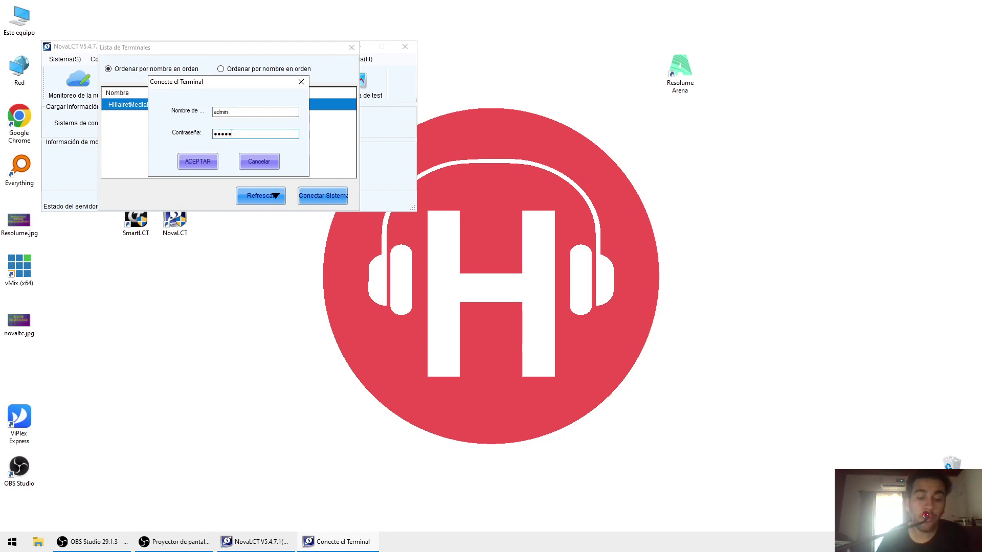
key("Return")
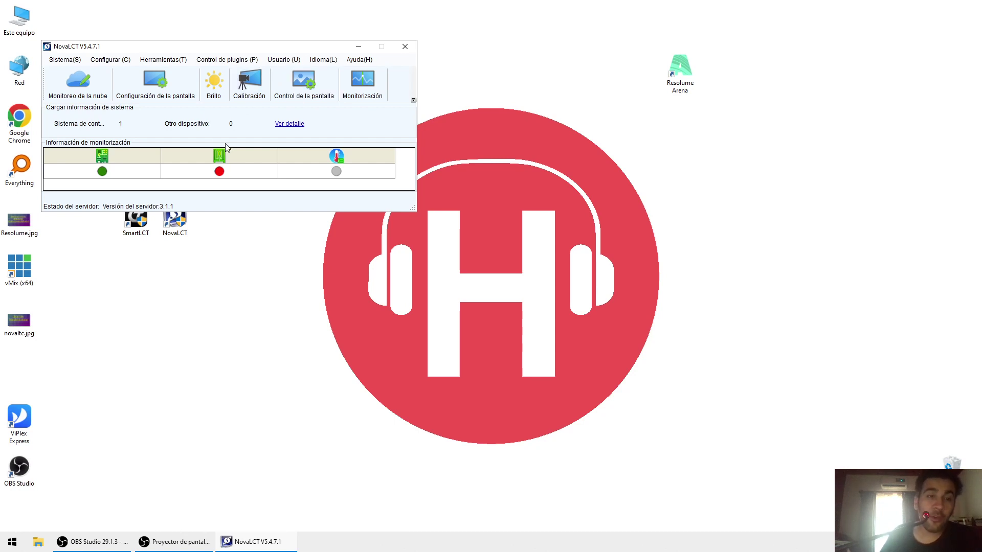
- Open Configuración de la pantalla on port 192.168.41.1:5200 and view the Tarjeta receptora settings
left_click(228, 59)
mouse_move(280, 65)
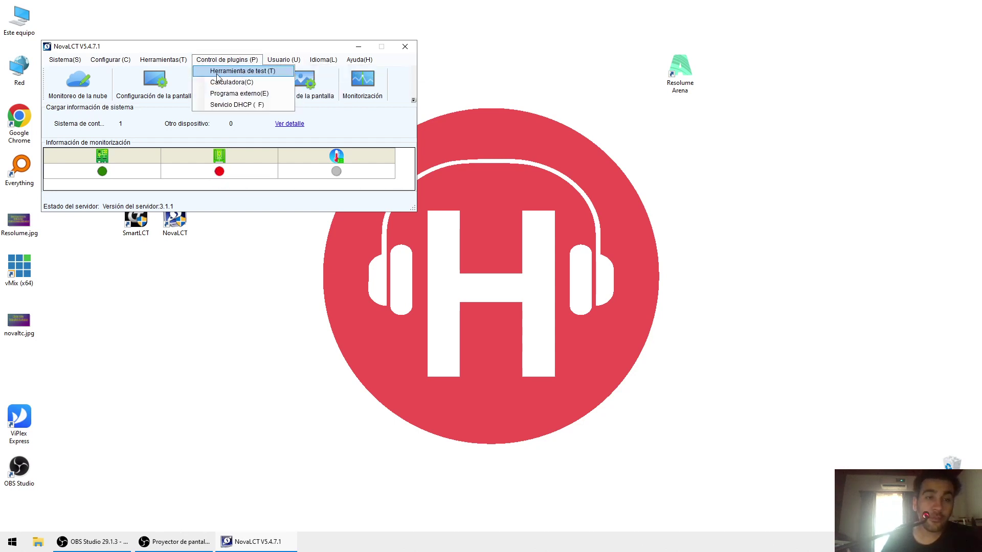
left_click(170, 85)
left_click(170, 84)
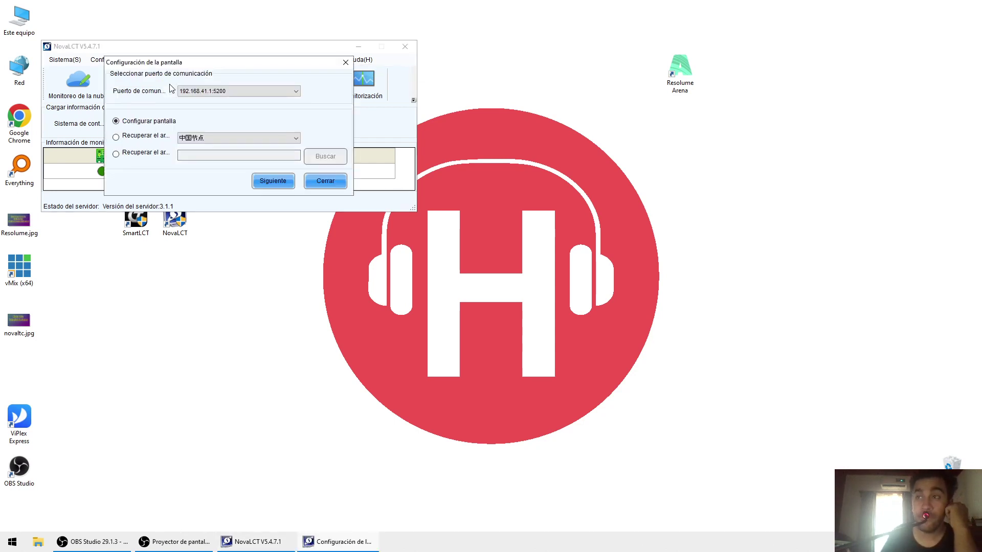
left_click(234, 89)
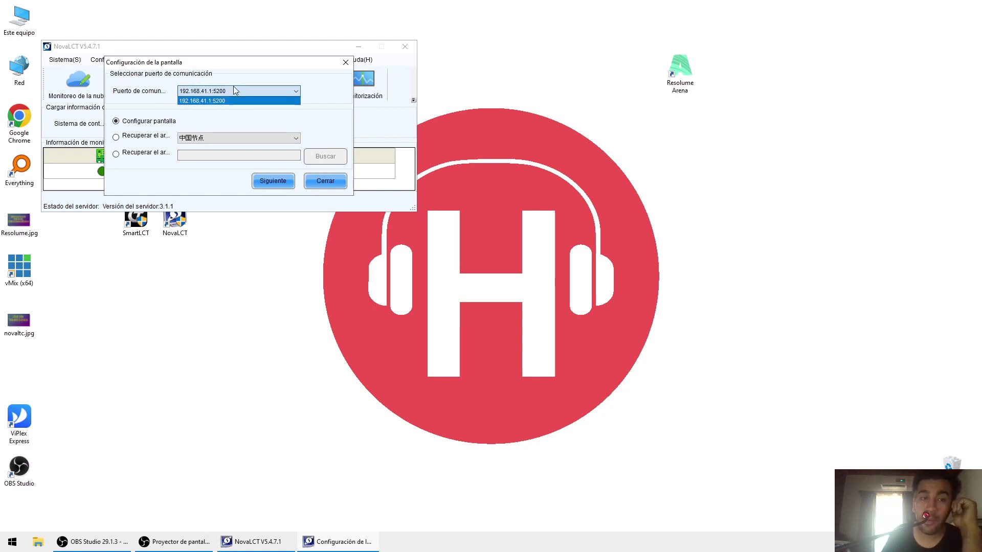
left_click(233, 90)
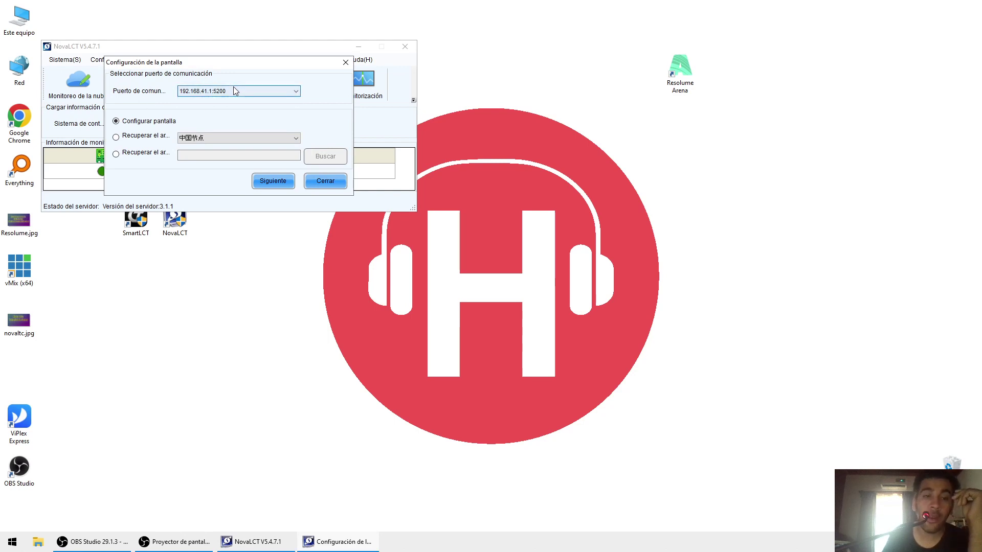
left_click(277, 182)
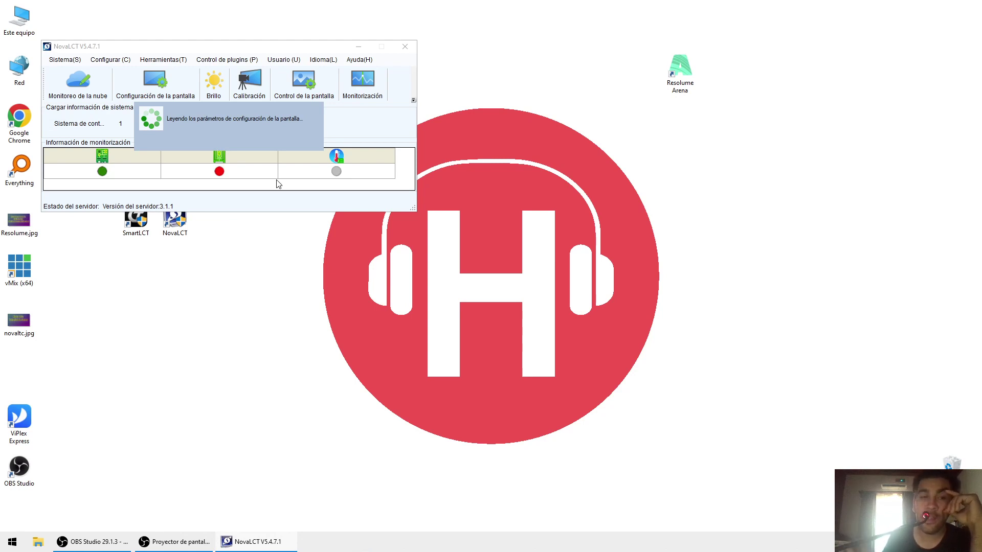
left_click(207, 146)
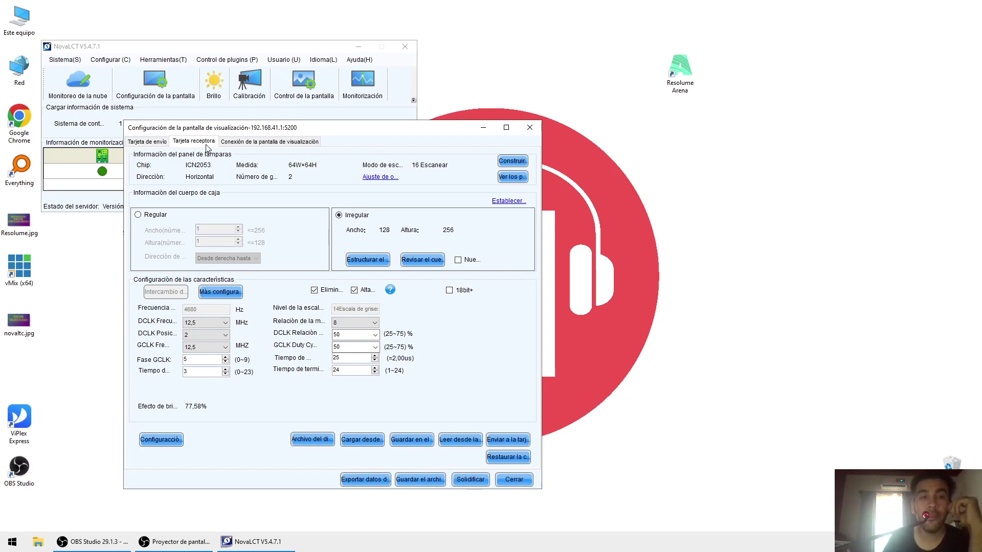
- Load the saved .rcfgx receiving-card configuration file
left_click(166, 145)
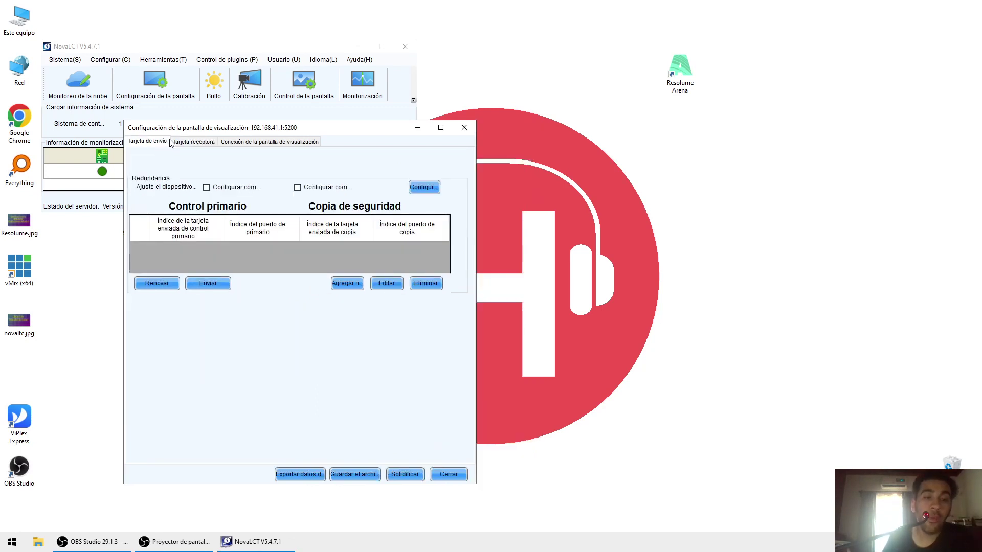
left_click(181, 144)
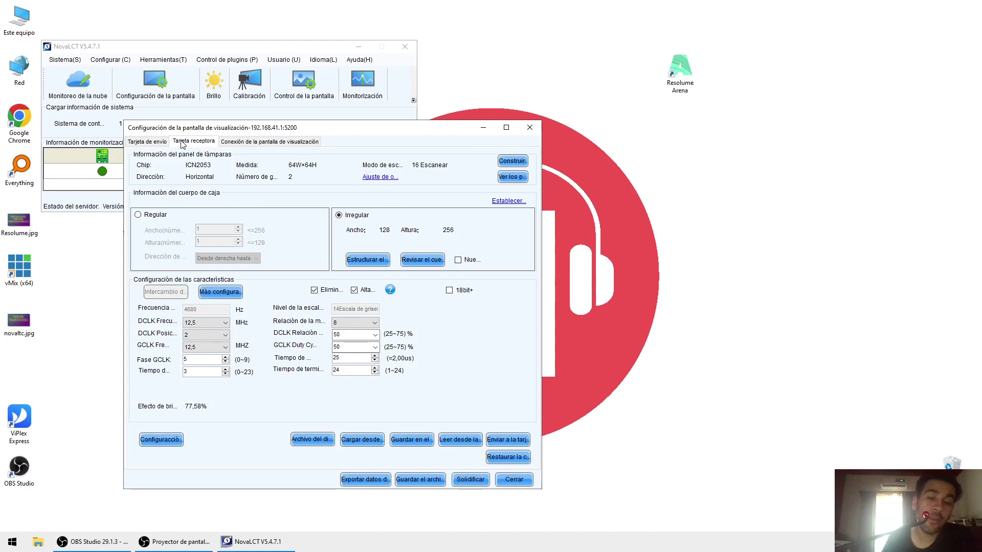
left_click(353, 442)
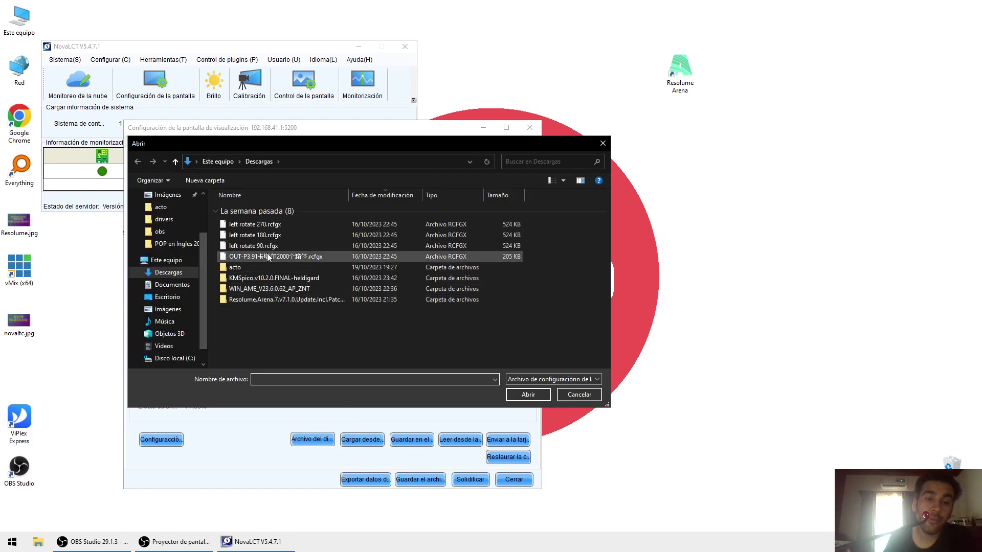
double_click(270, 256)
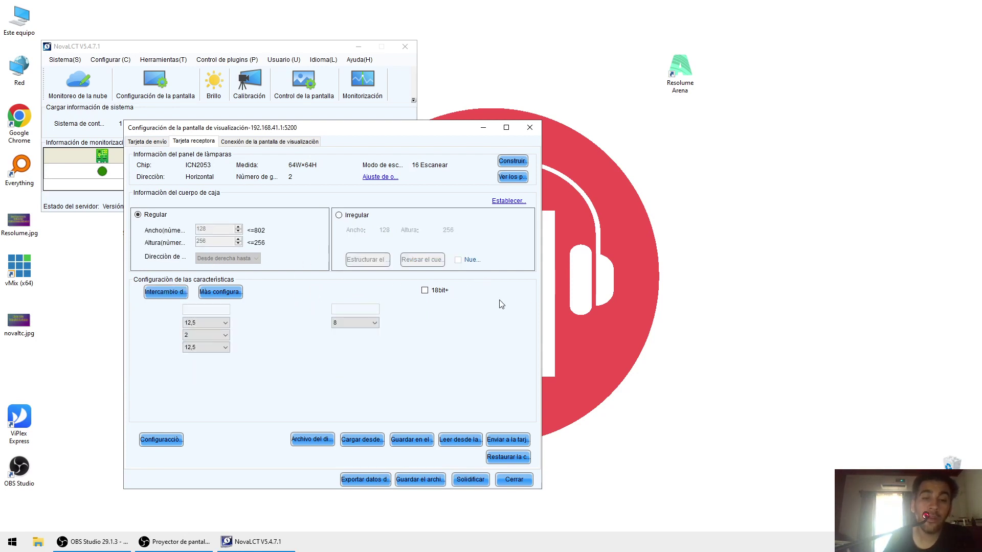
left_click(333, 327)
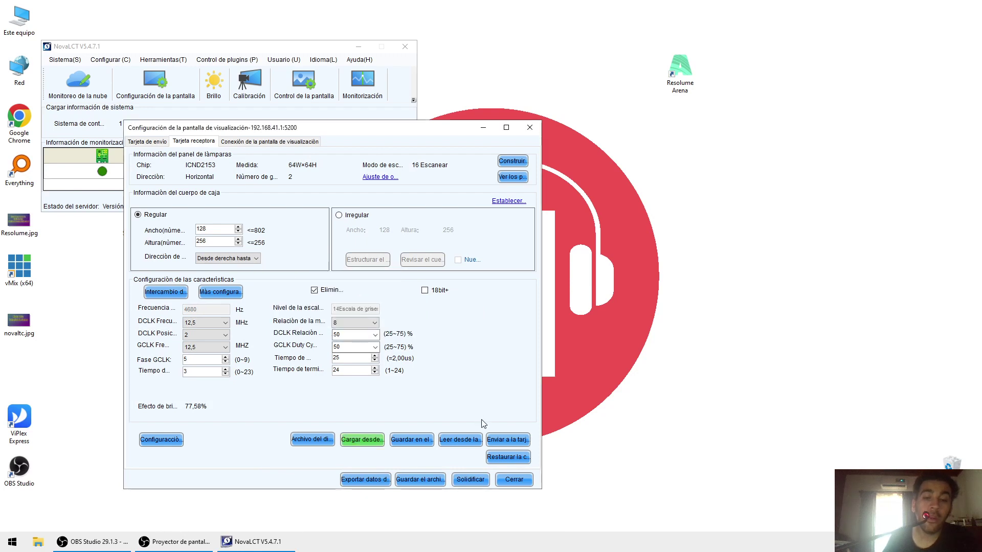
- Send the loaded parameters to all receiving cards
left_click(508, 441)
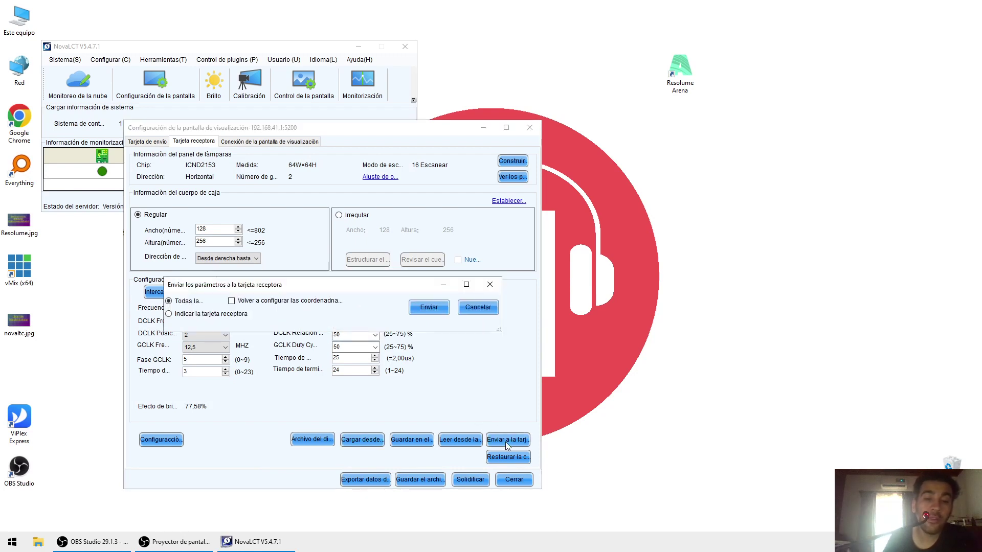
left_click(422, 308)
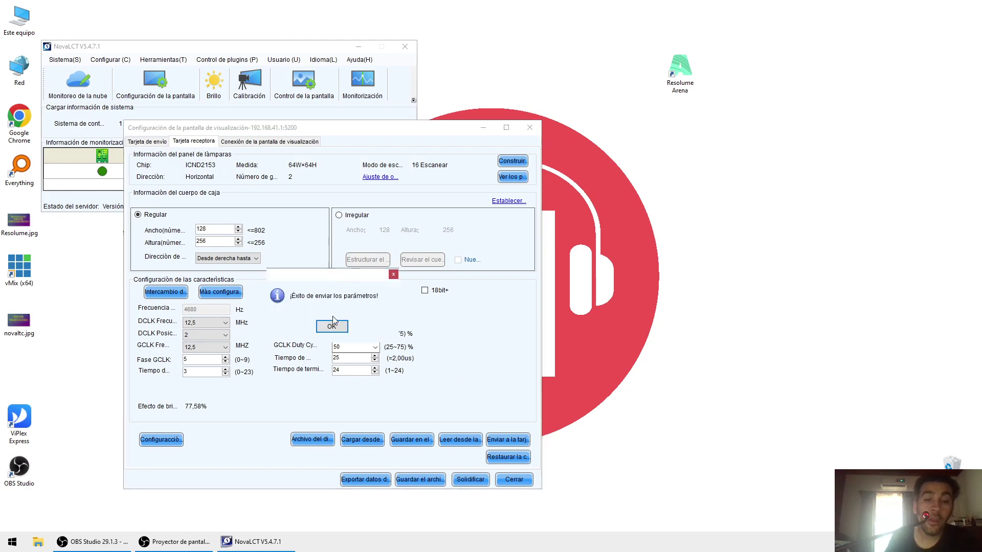
left_click(333, 326)
left_click(284, 144)
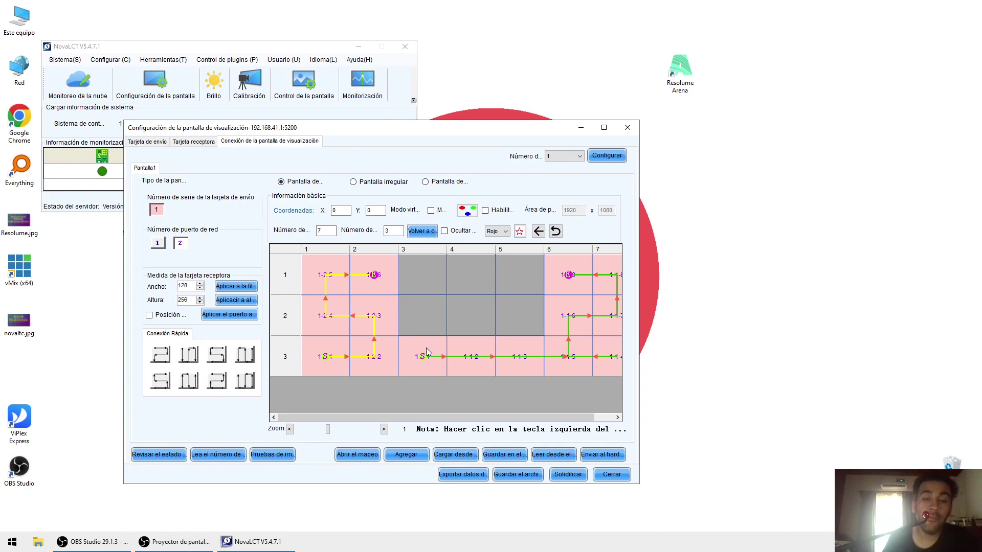
- Map the screen as 6 columns by 2 rows wired in one serpentine chain
left_click(604, 128)
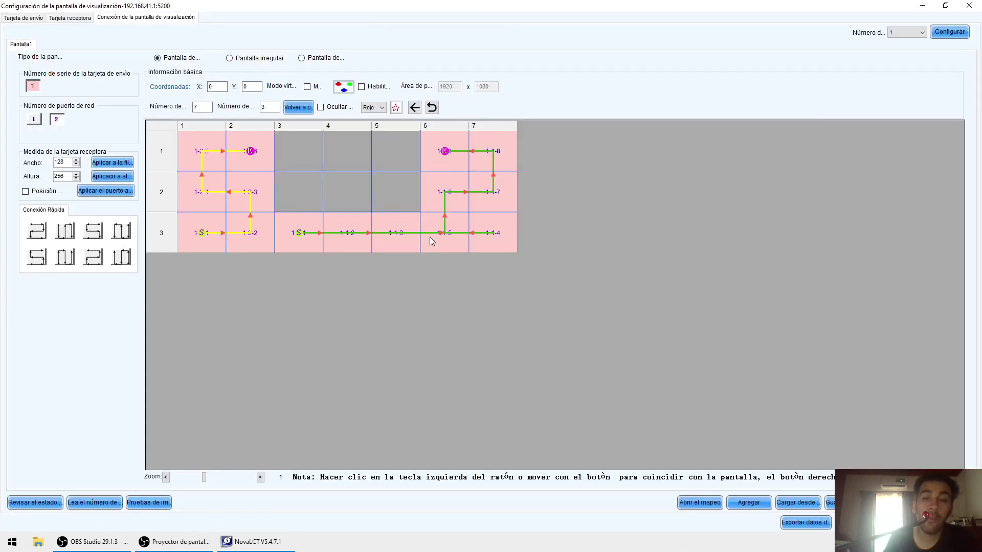
double_click(202, 107)
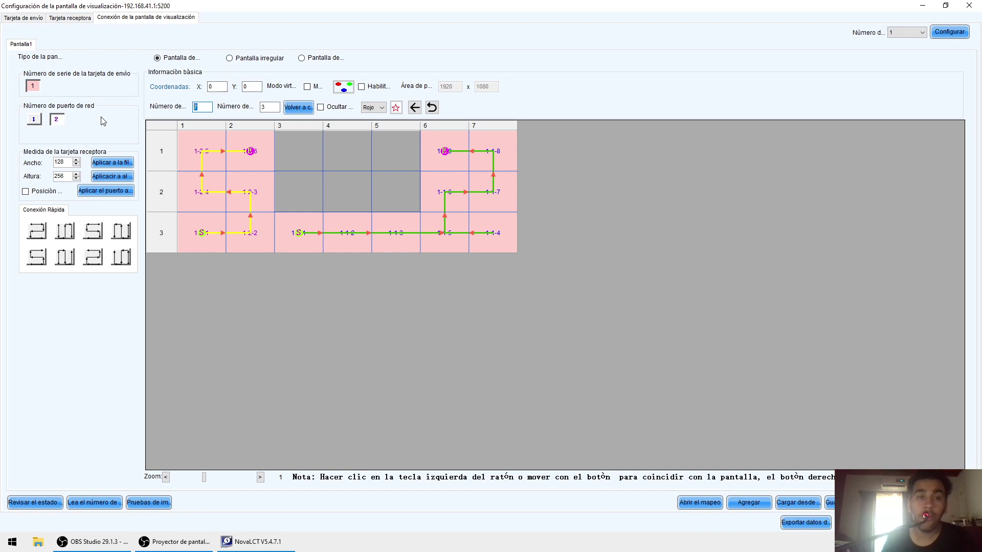
type("6")
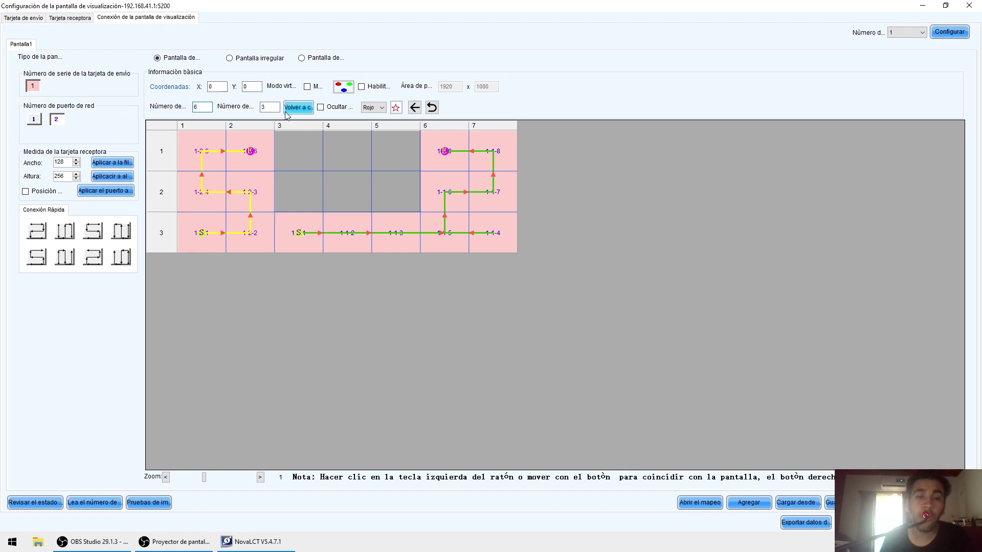
key("Tab")
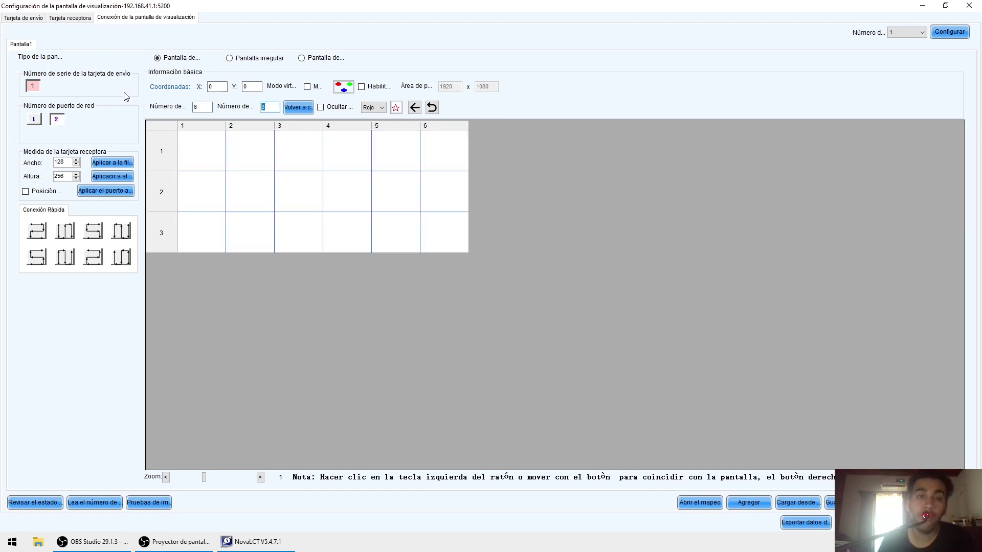
type("2")
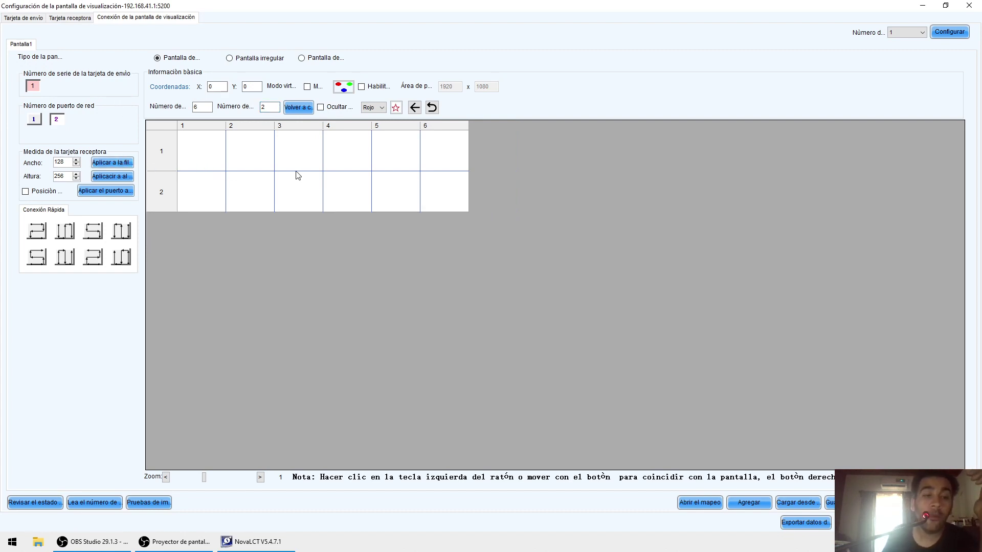
left_click(37, 231)
left_click_drag(180, 148, 485, 196)
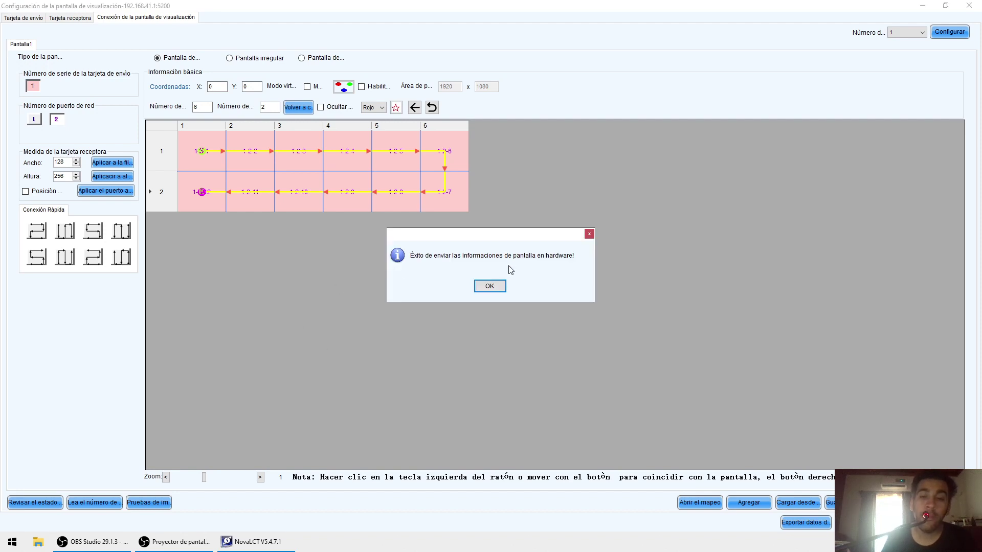
- Acknowledge the hardware save, skip the configuration backup, and close the configuration window
left_click(502, 286)
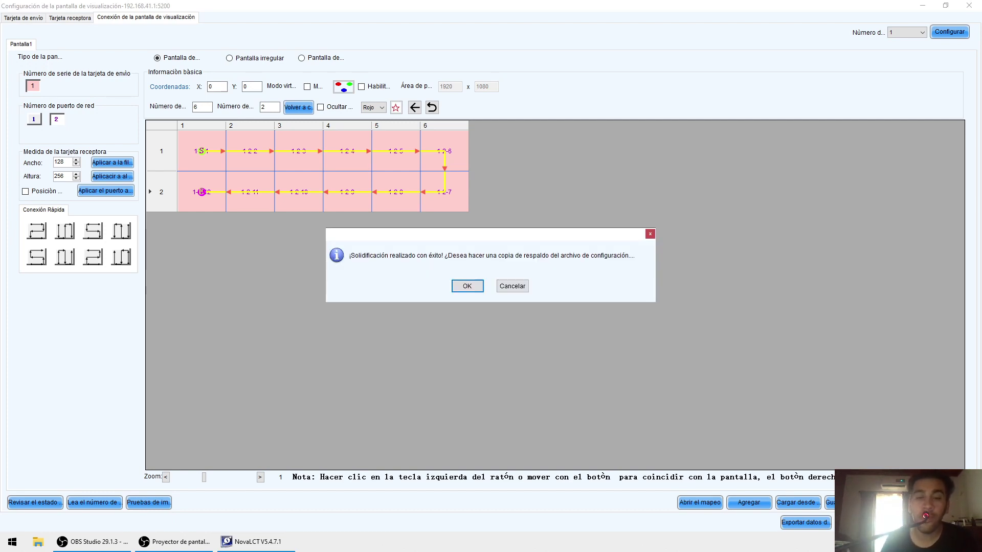
left_click(499, 286)
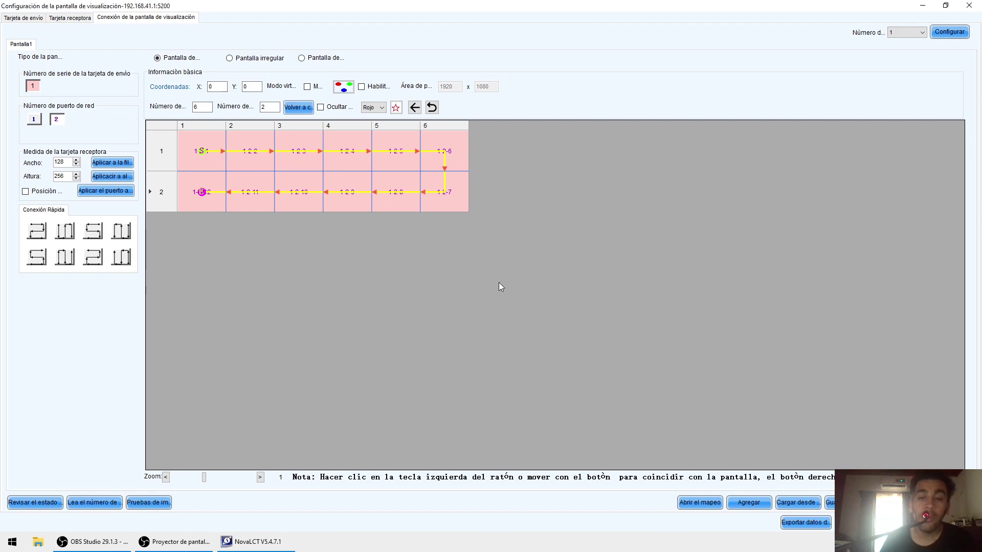
left_click(969, 5)
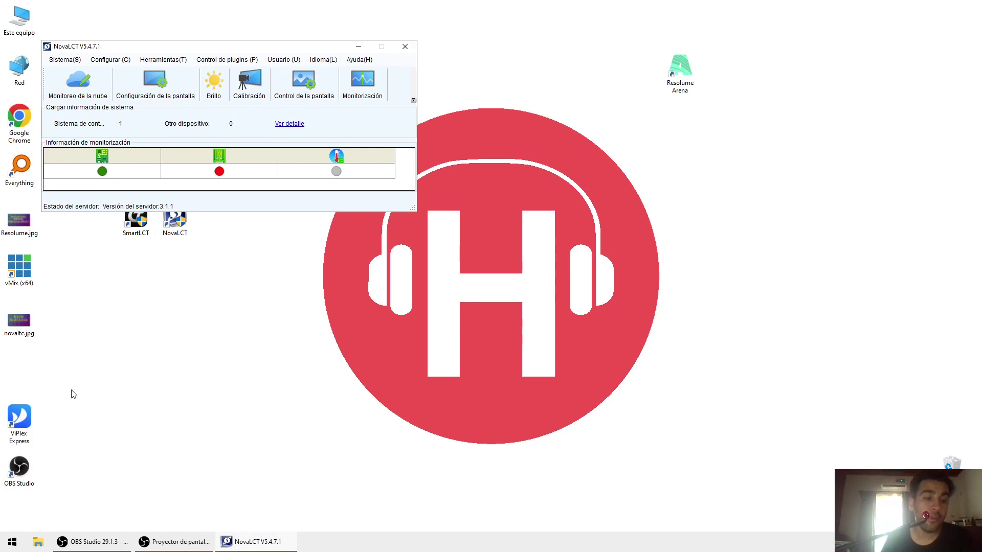
- Place the ViPlex Express shortcut beside Resolume Arena and close NovaLCT with Alt+F4
left_click_drag(28, 423, 690, 172)
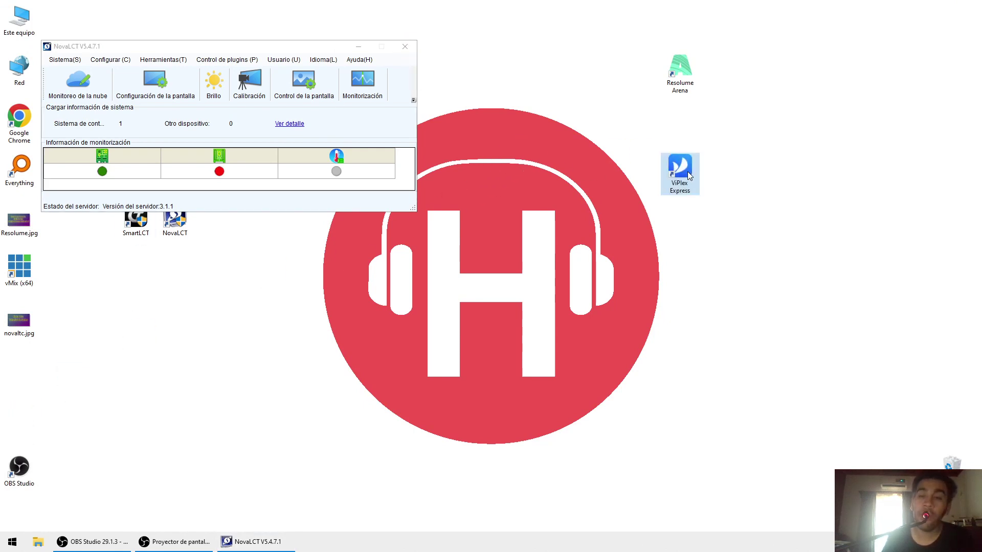
left_click(659, 140)
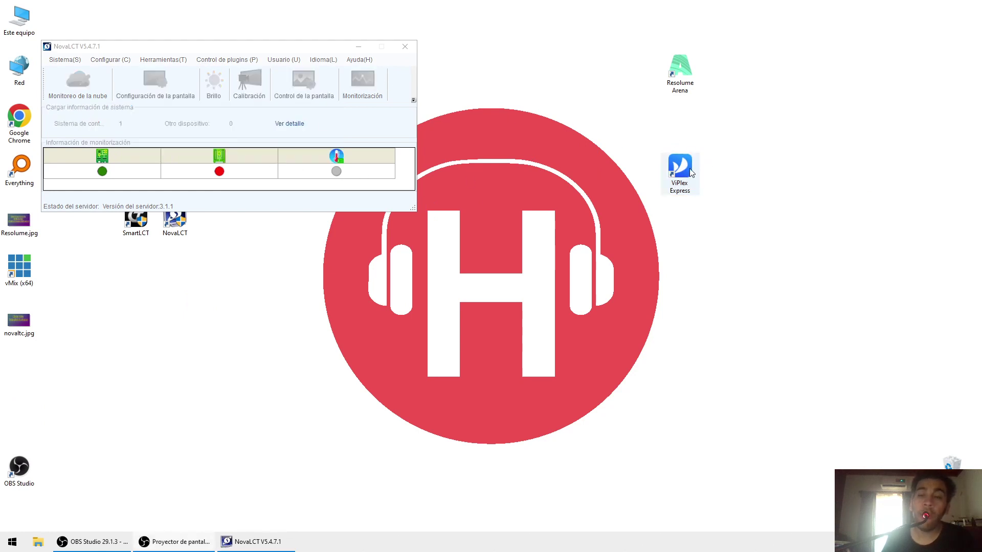
key("alt+F4")
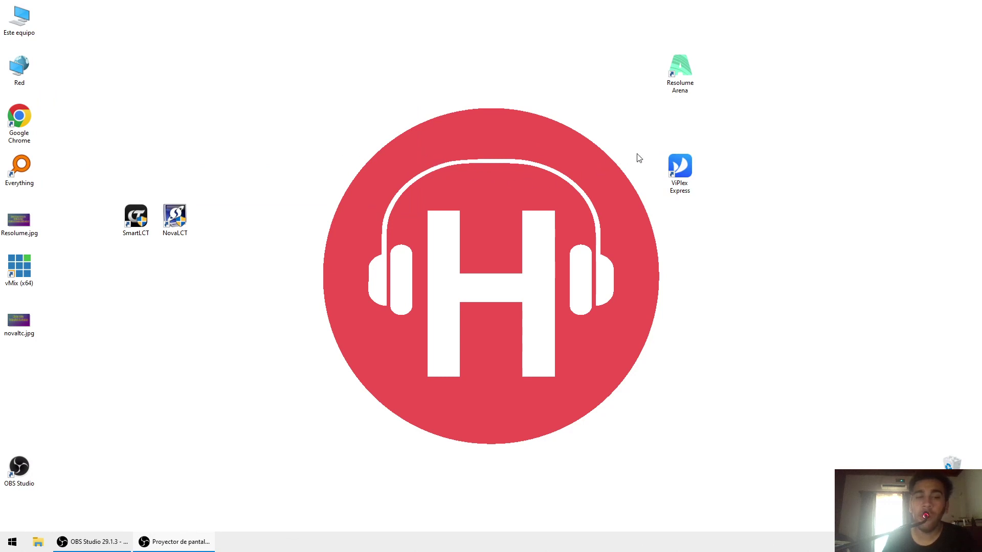
left_click(673, 174)
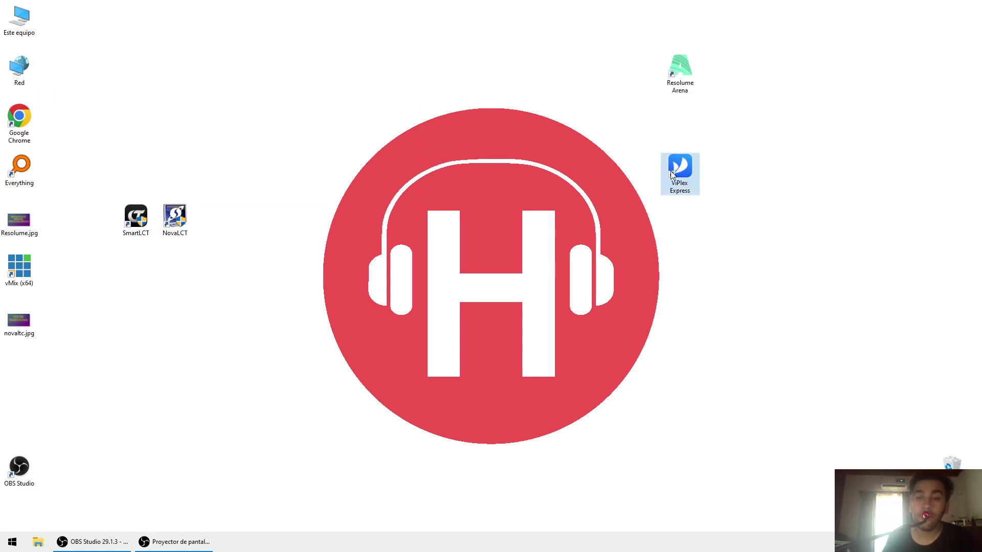
- Launch ViPlex Express, connect to HillairetMediaPlayer at 192.168.41.1, and maximize the window
double_click(673, 174)
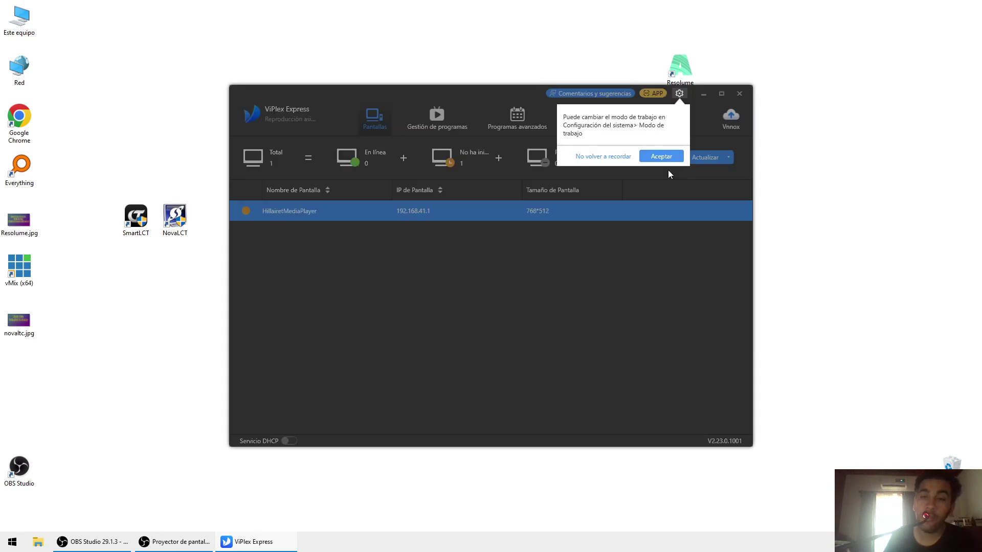
left_click(665, 158)
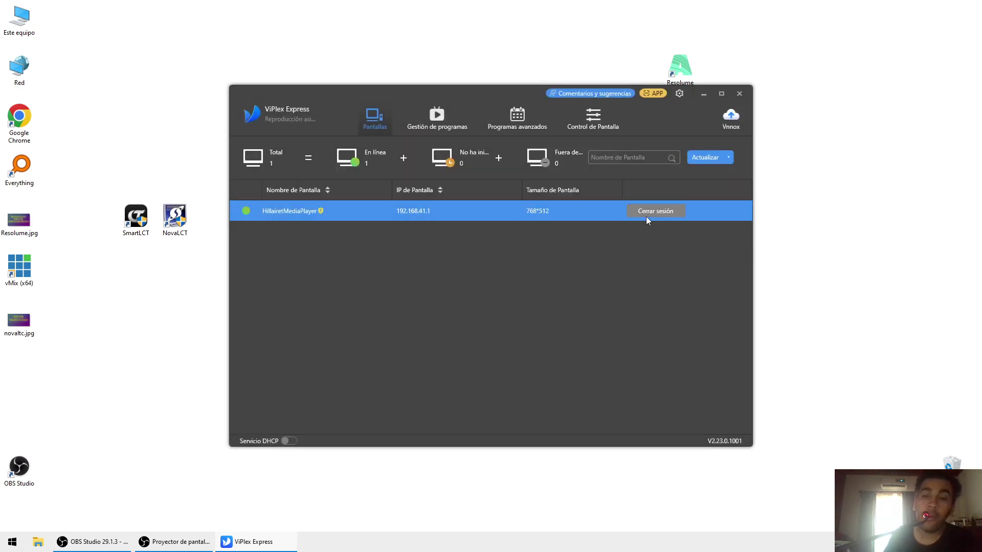
left_click(656, 214)
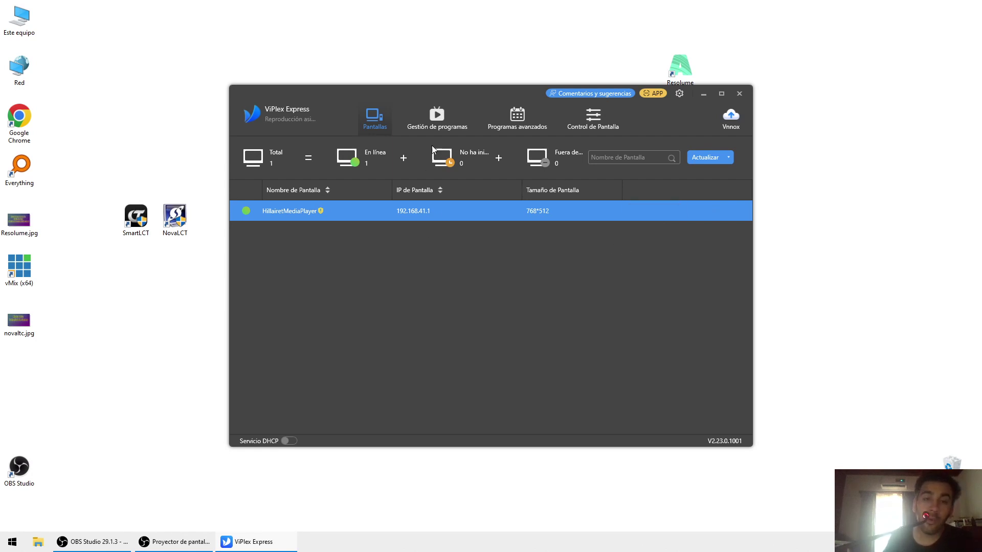
left_click(717, 94)
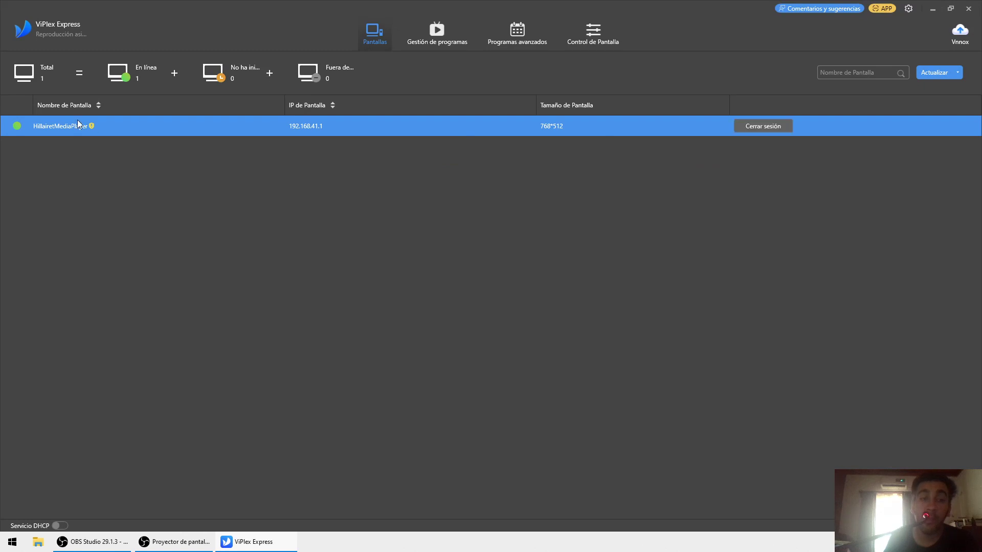
mouse_move(25, 133)
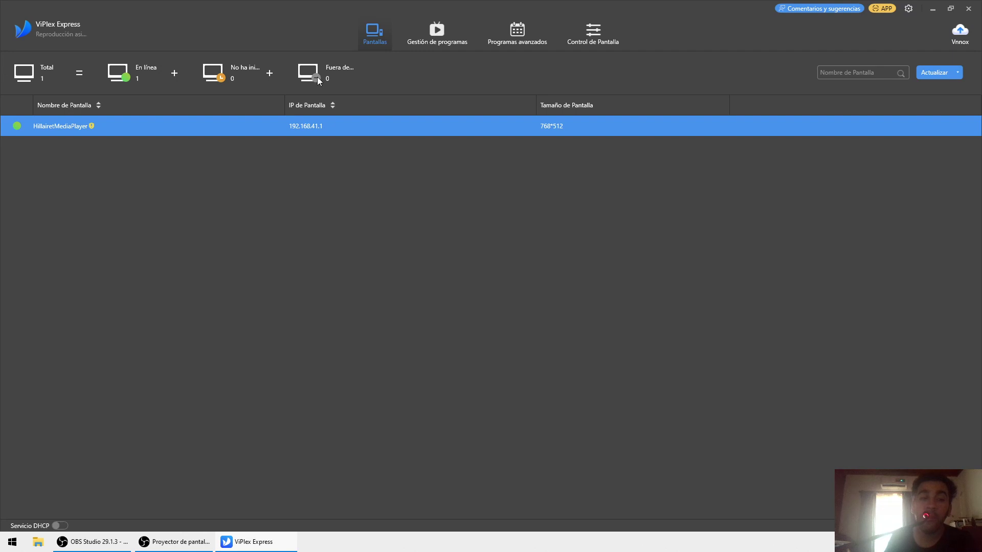
- Delete the beter program in Gestión de programas, then return to Pantallas
left_click(437, 29)
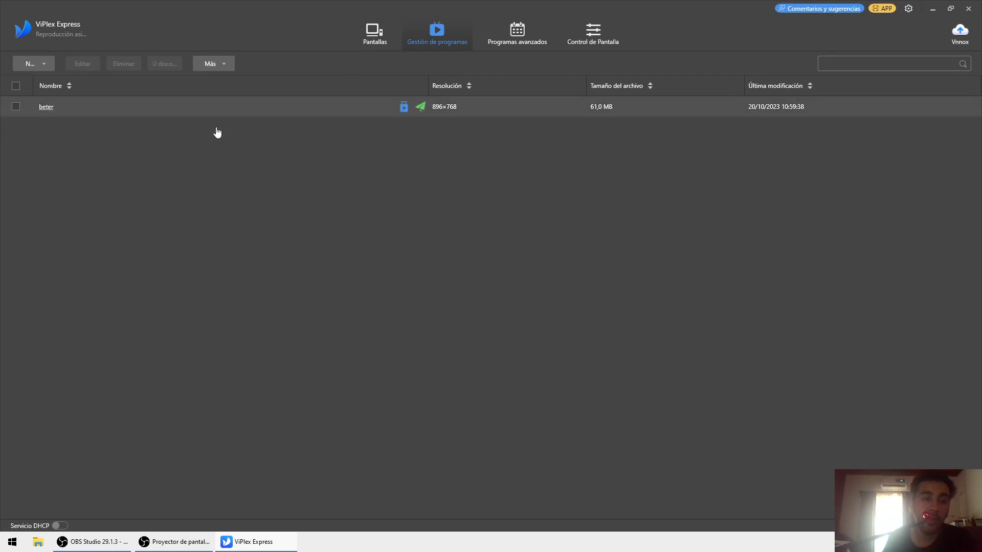
double_click(255, 106)
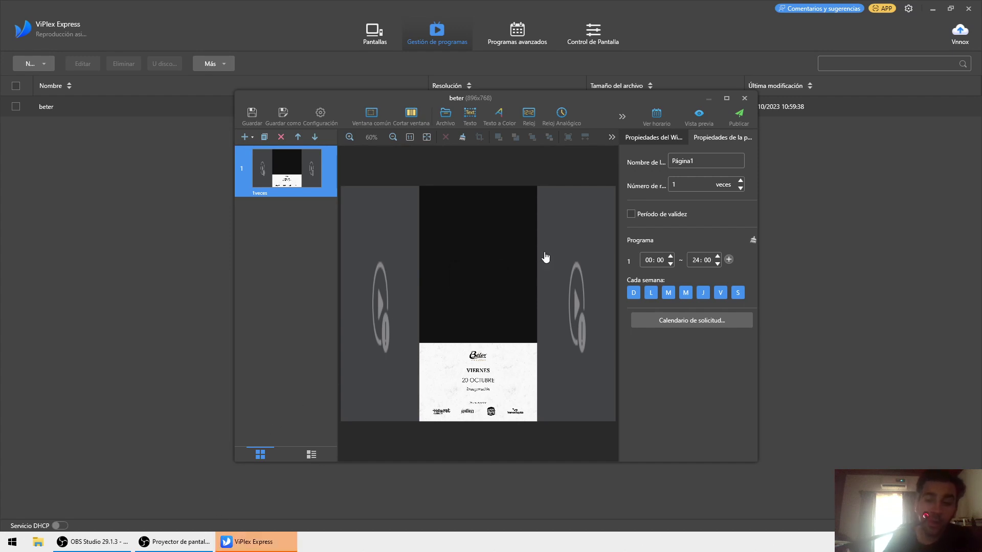
left_click(746, 98)
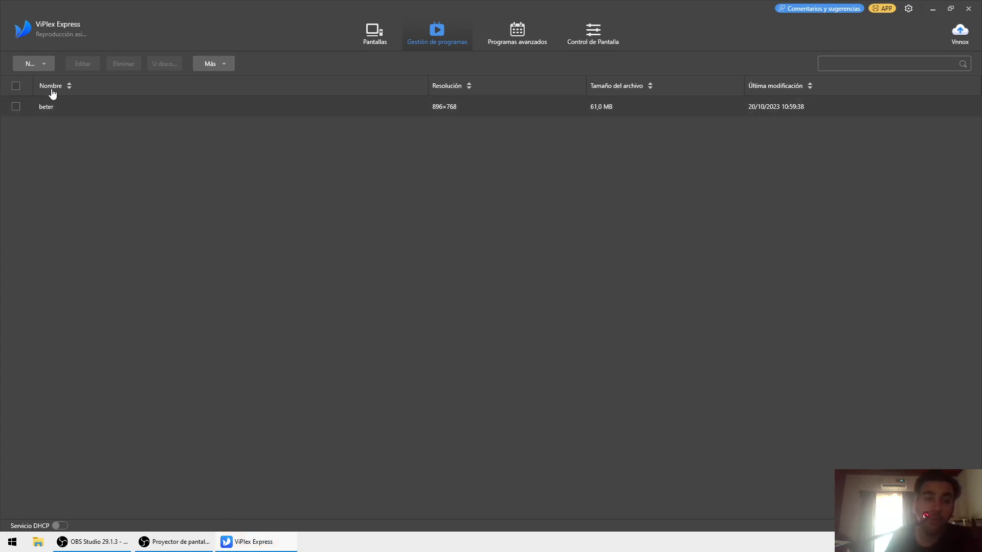
left_click(19, 106)
left_click(128, 66)
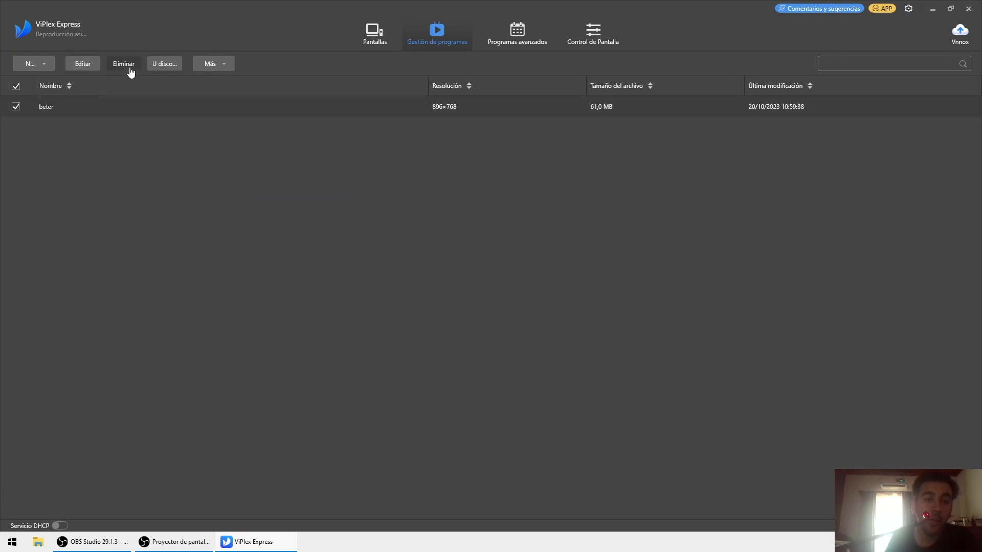
left_click(519, 310)
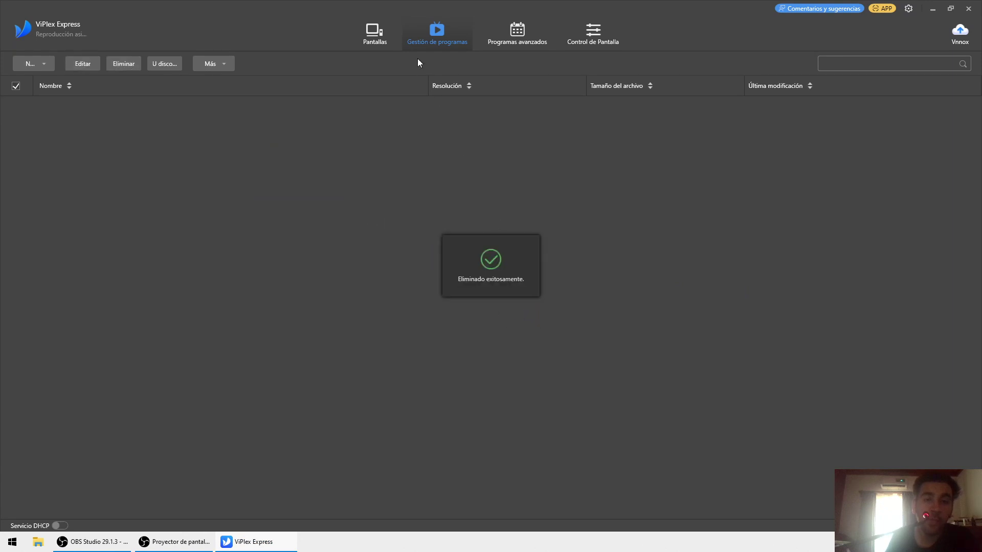
left_click(385, 26)
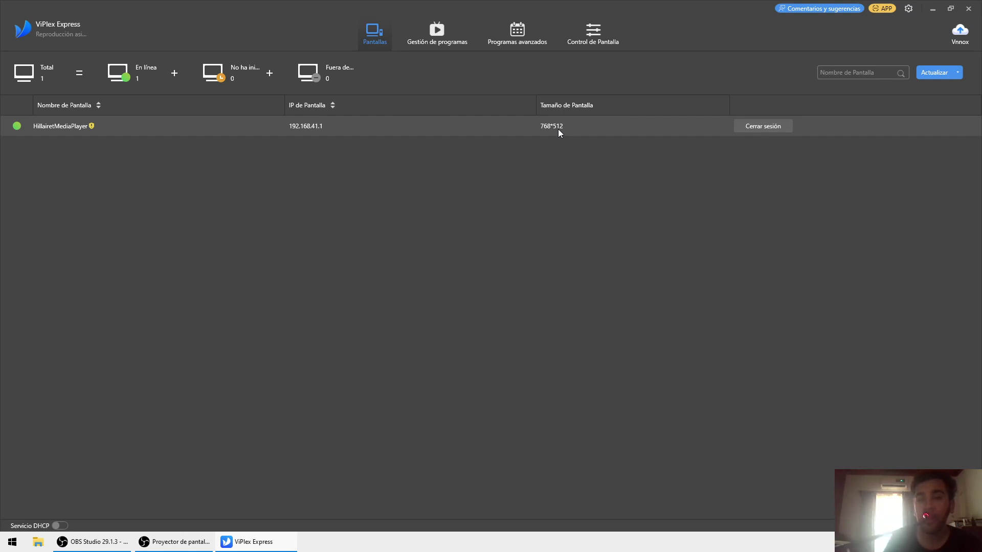
- Create a new program named 'Tutorial' with width 768 and height 512
left_click(417, 29)
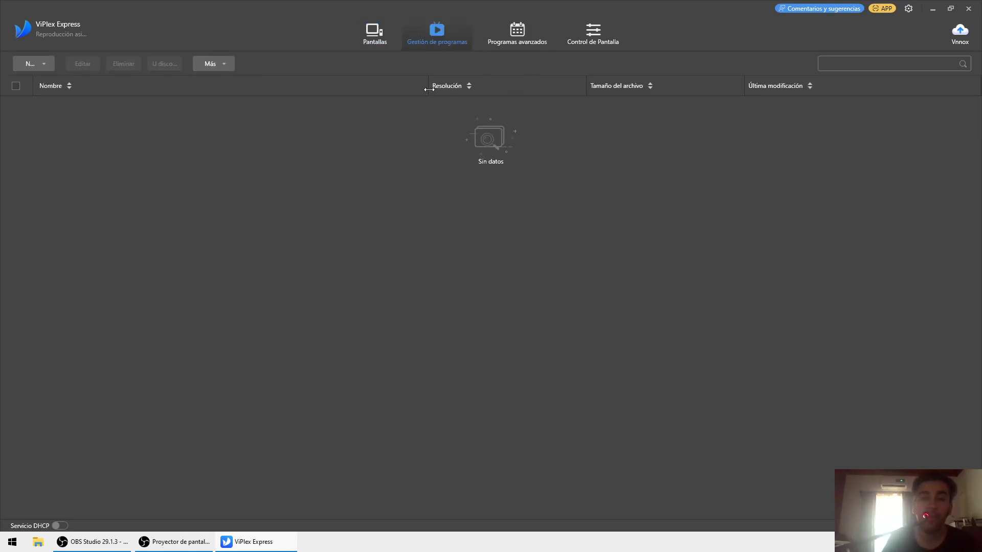
left_click(32, 65)
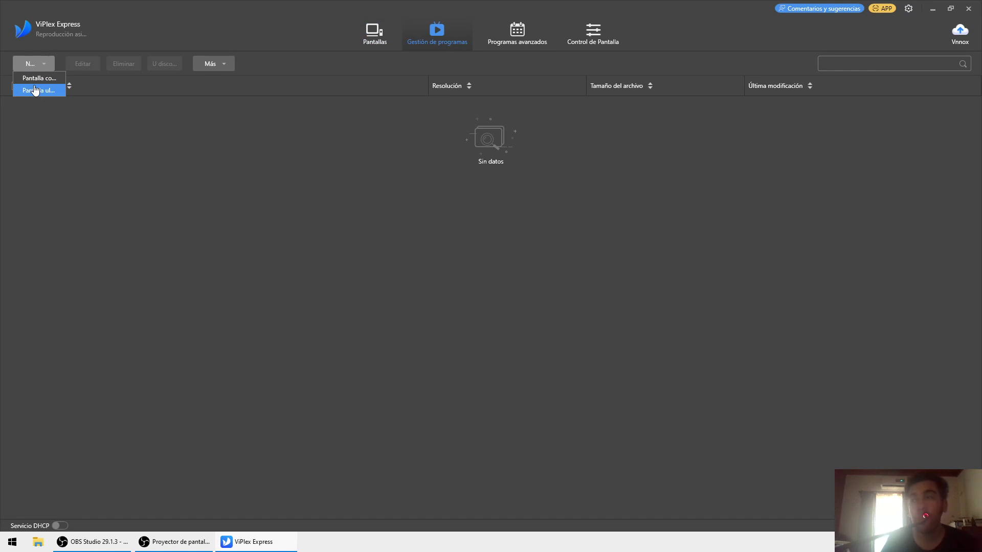
left_click(35, 91)
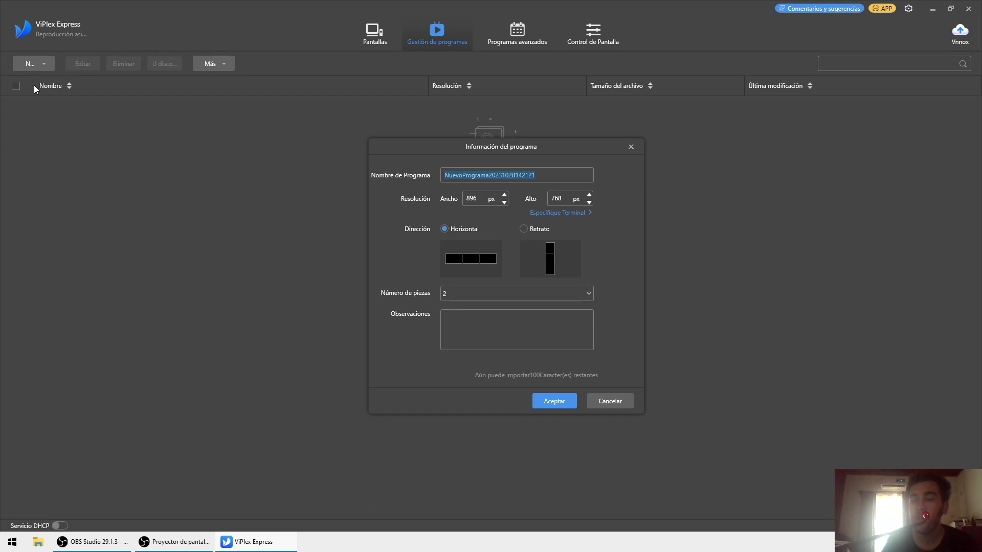
left_click(630, 148)
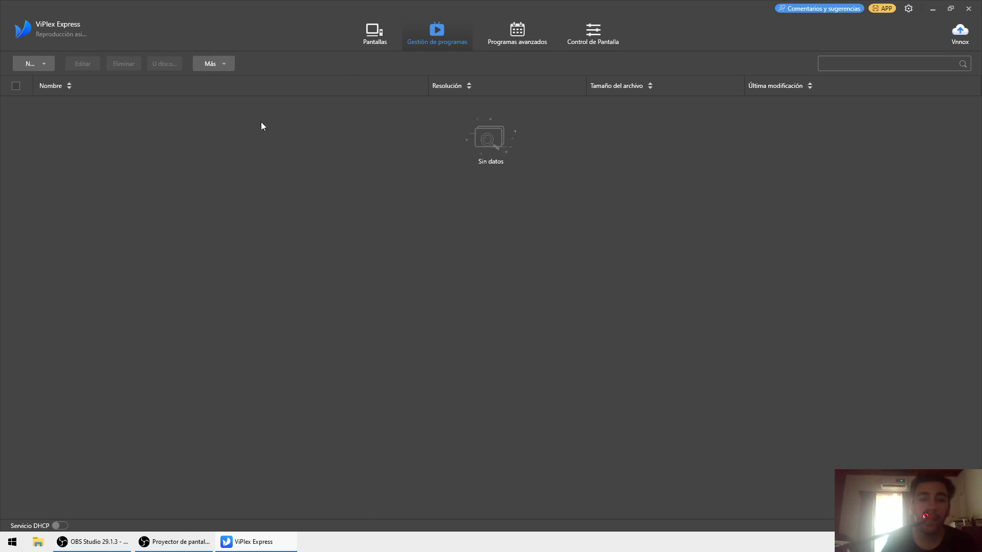
left_click(31, 62)
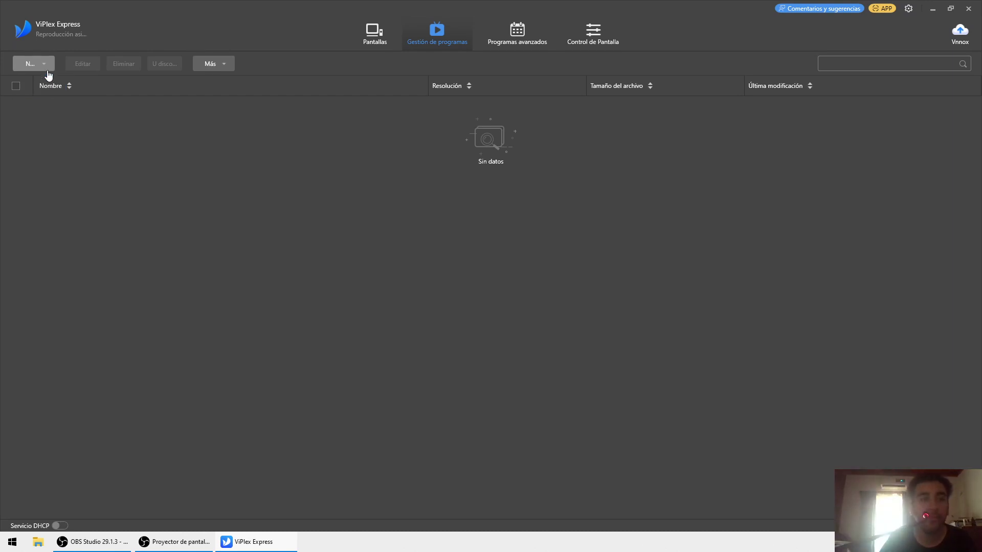
left_click(39, 79)
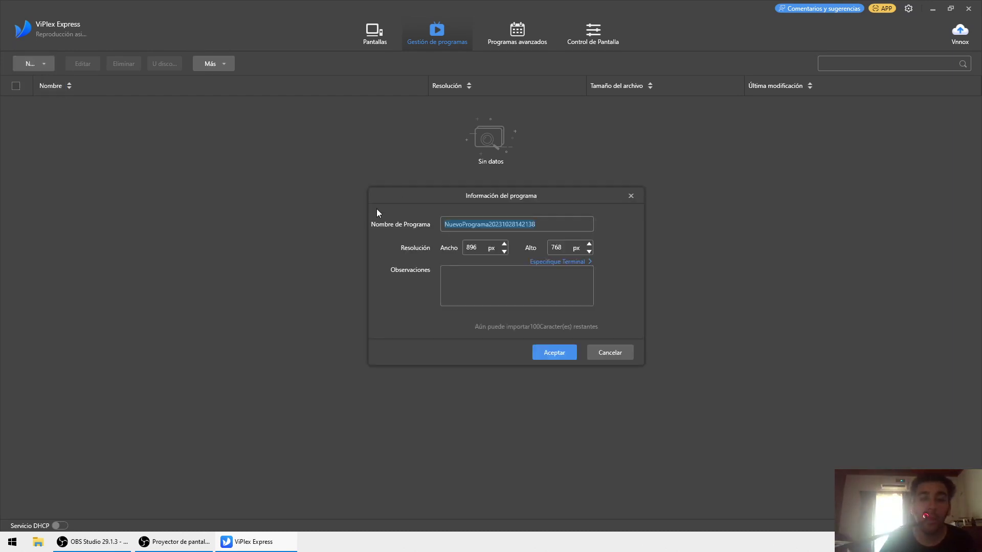
type("T")
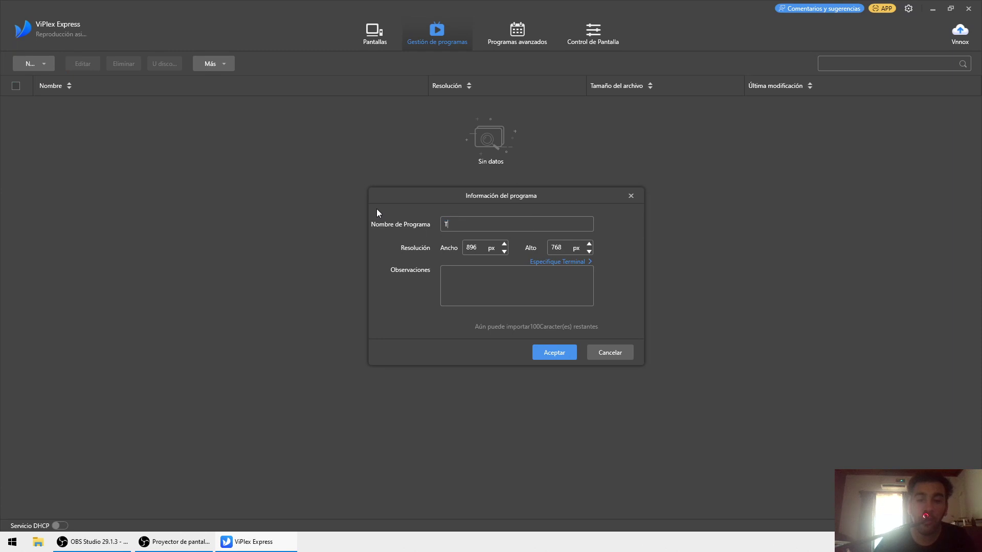
type("utorial")
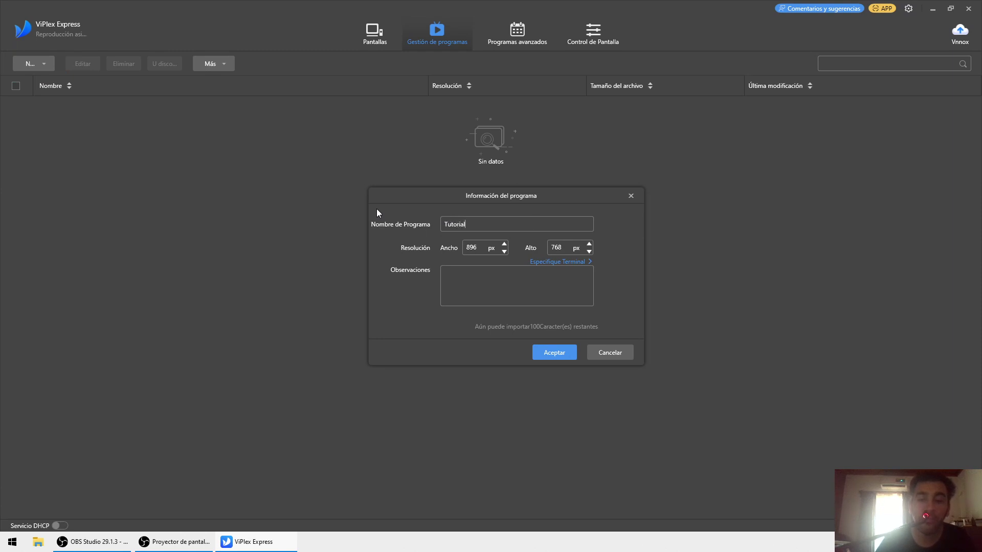
double_click(478, 246)
type("768")
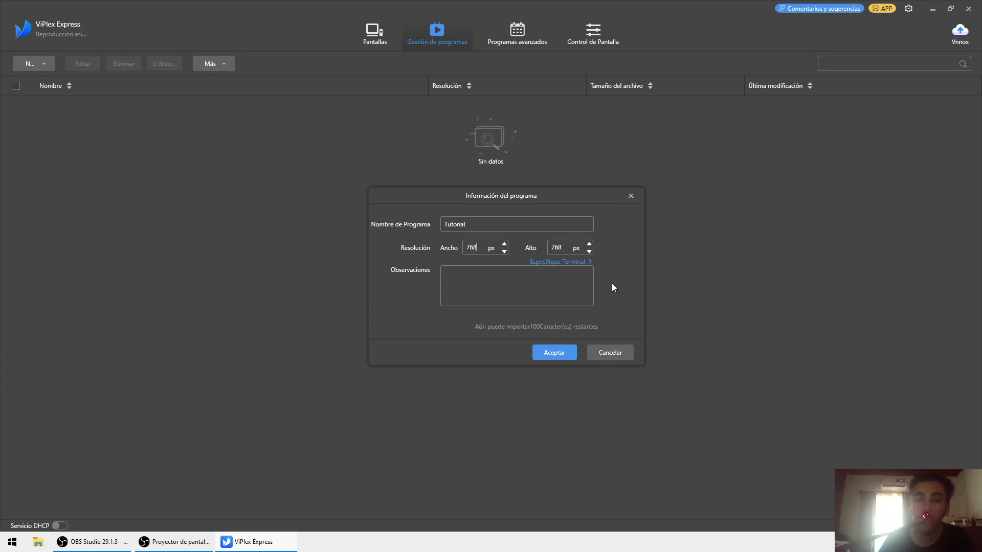
key("Tab")
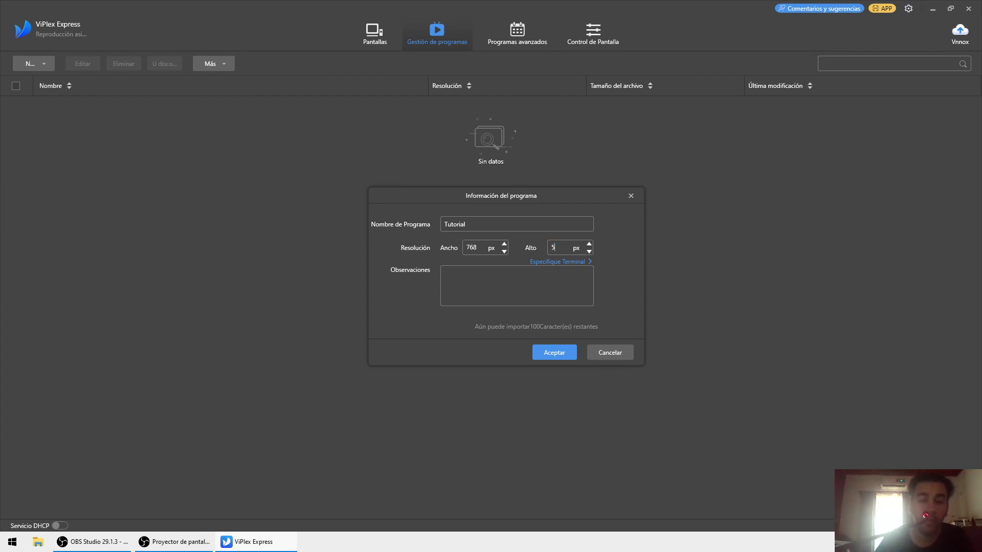
left_click(547, 353)
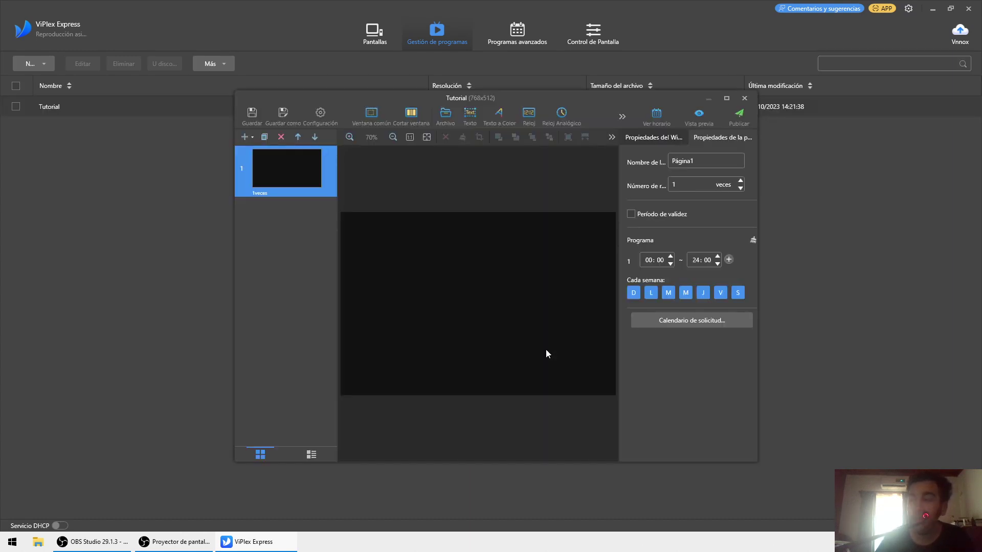
- Maximize the editor and add a common window stretched to the full page width and height
left_click(725, 98)
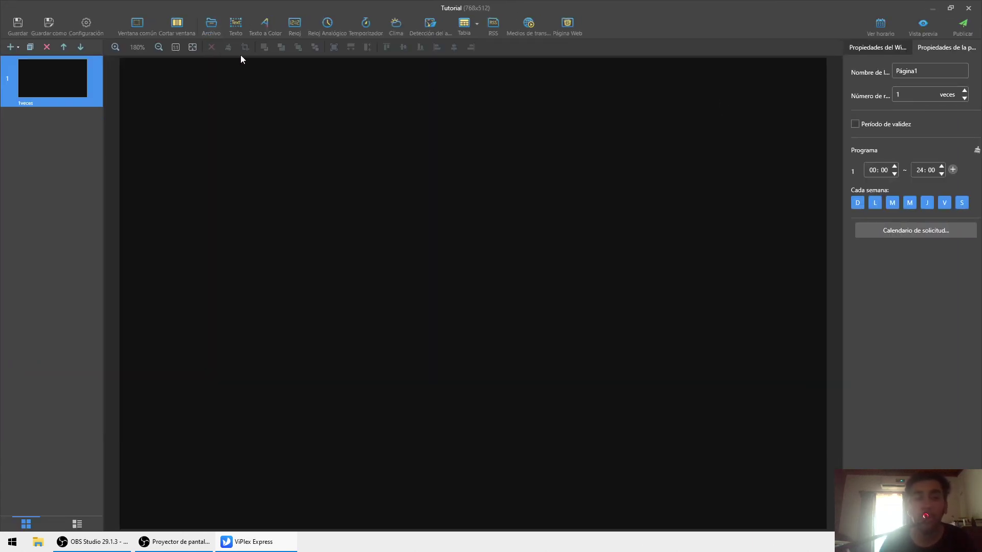
left_click(148, 26)
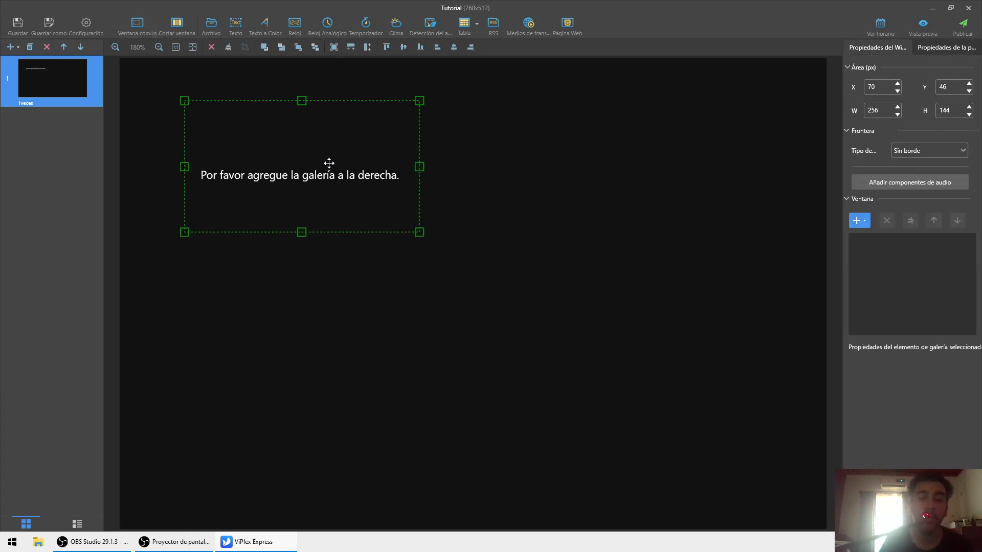
left_click_drag(331, 160, 330, 118)
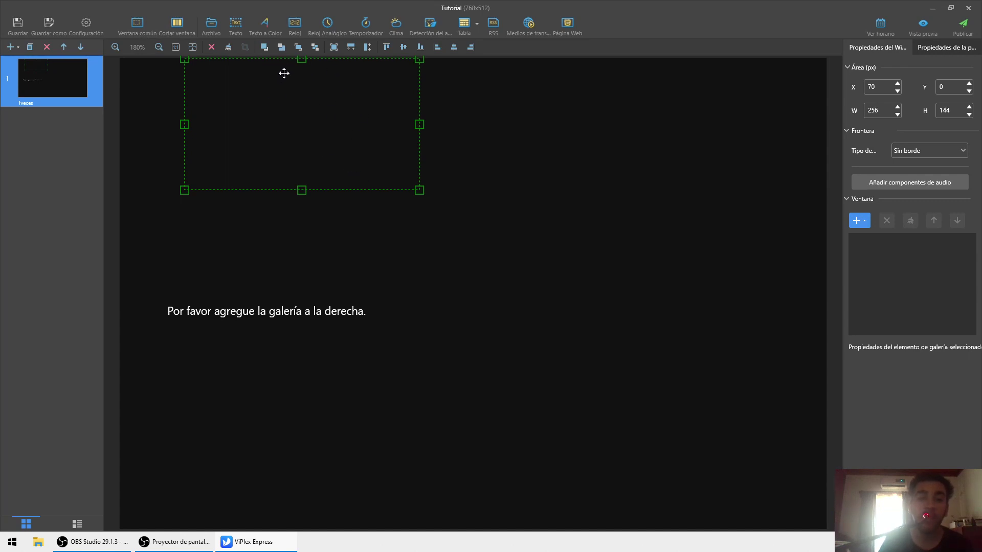
left_click(351, 49)
left_click(364, 49)
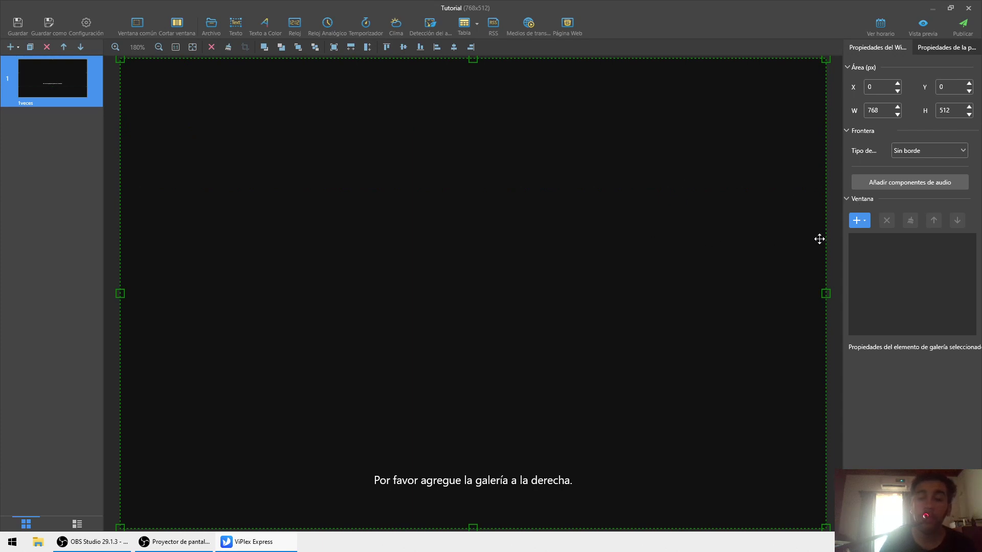
- Add novaltc.jpg from the Escritorio folder to the window, then add a Reloj clock
left_click(859, 221)
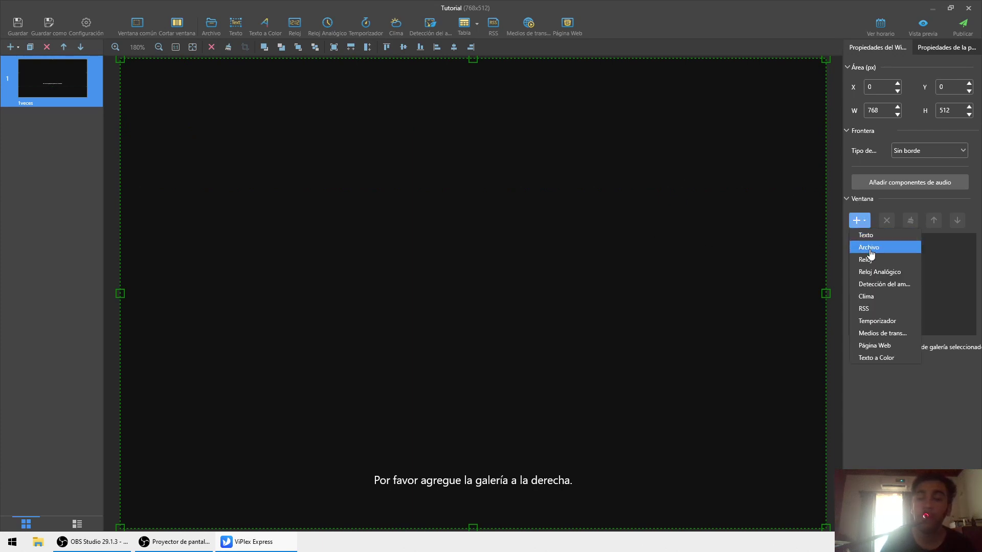
left_click(869, 247)
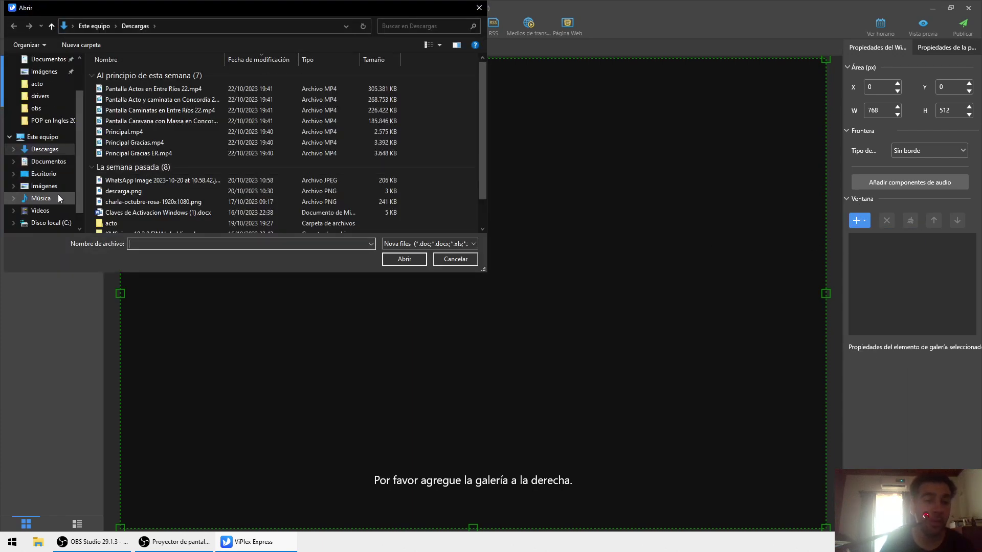
scroll(67, 183, "down", 2)
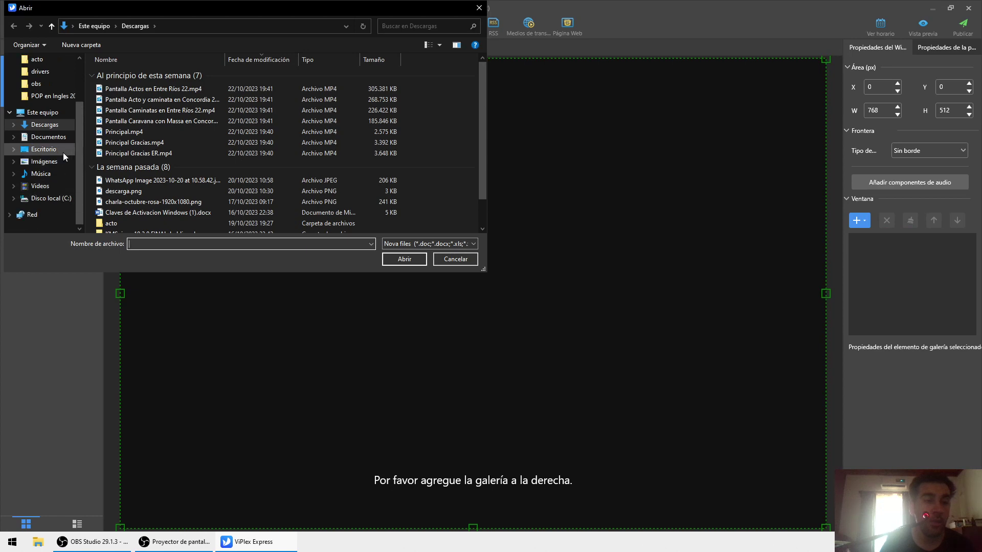
left_click(63, 149)
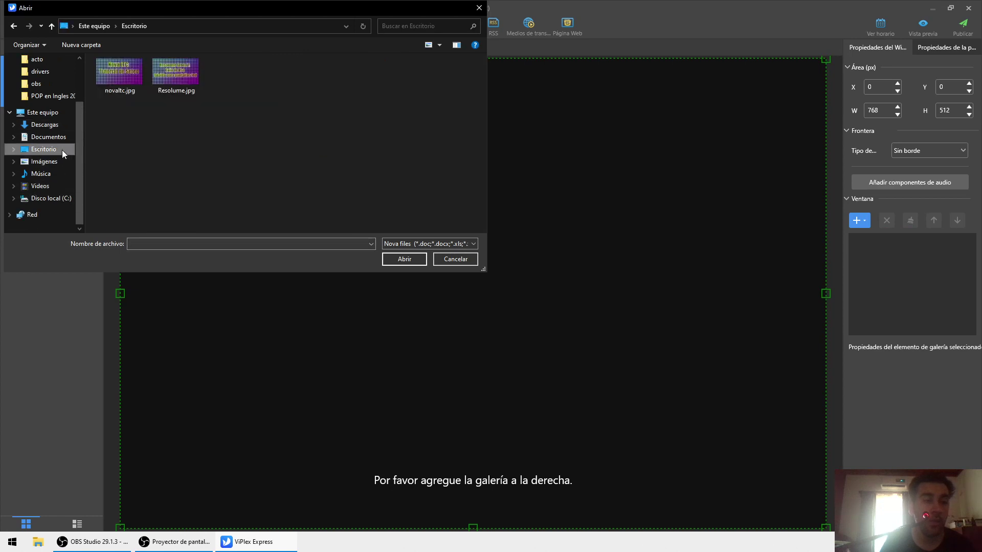
double_click(109, 76)
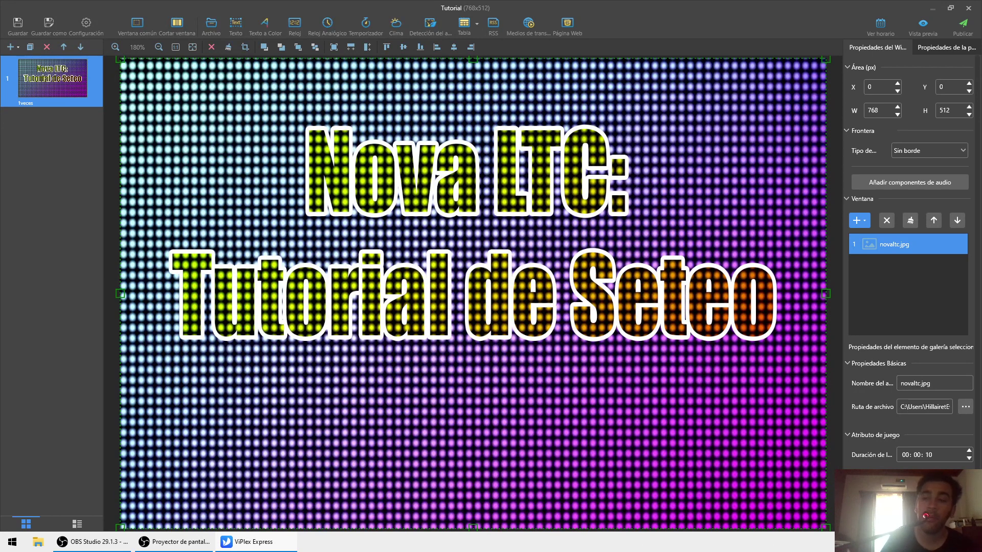
left_click(858, 221)
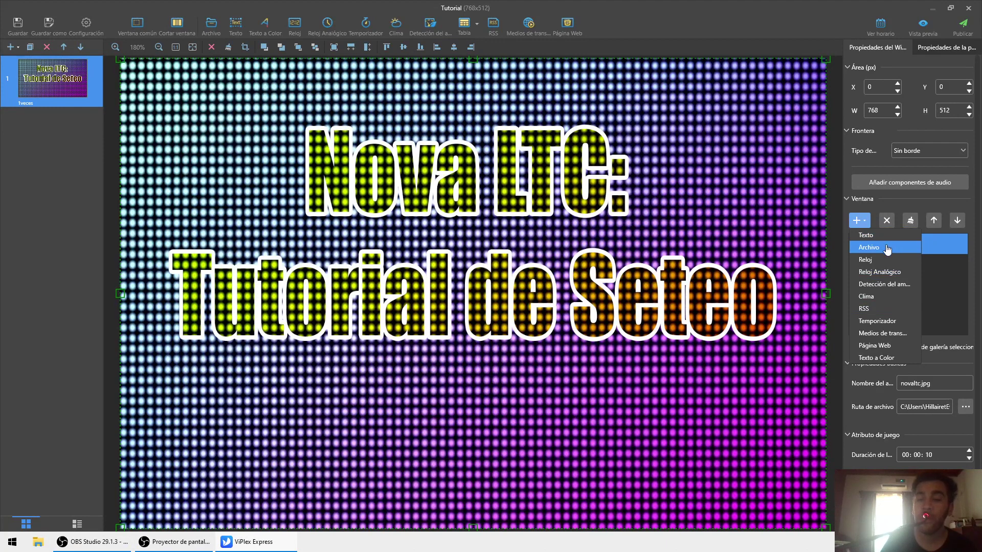
left_click(869, 259)
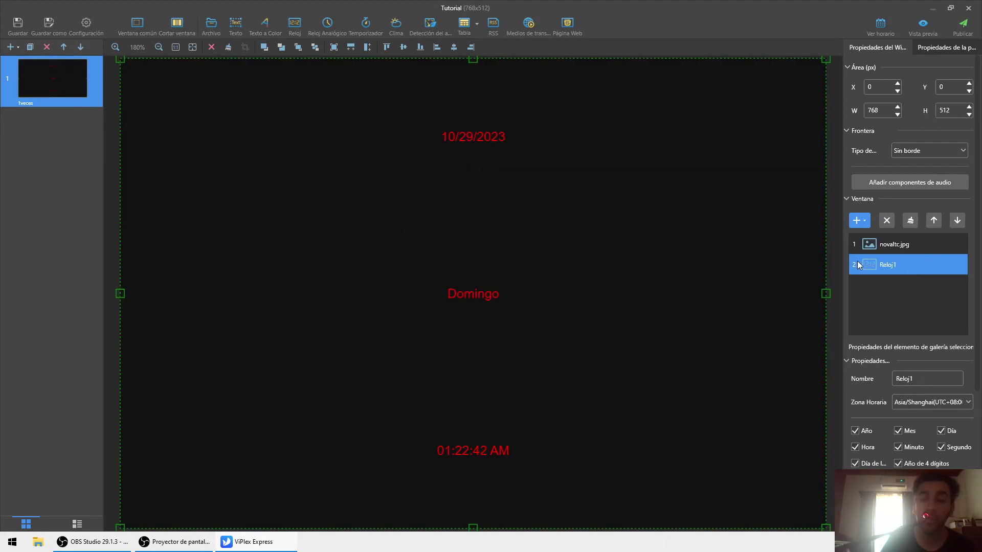
- Delete the old window and add a new common window holding novaltc.jpg and Resolume.jpg
key("Delete")
key("Return")
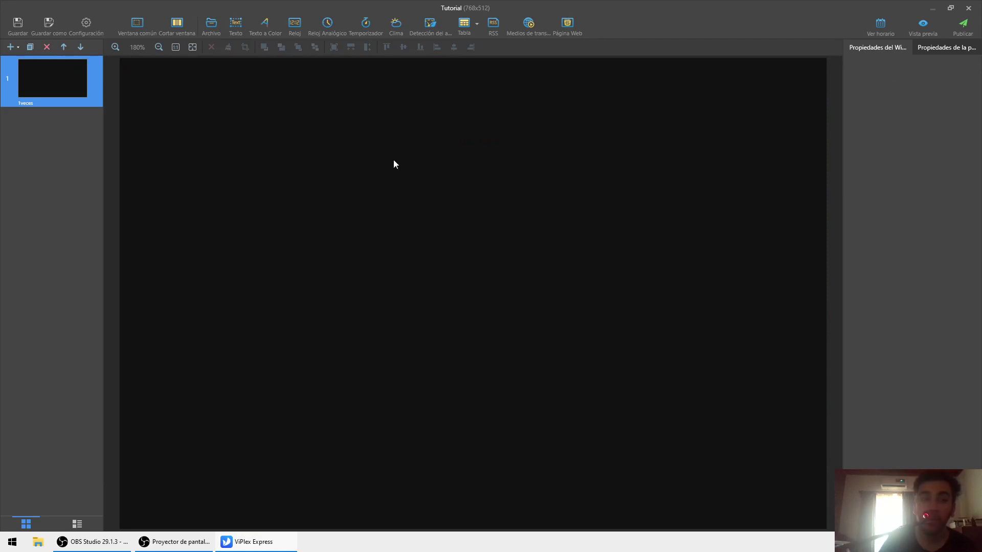
left_click(309, 75)
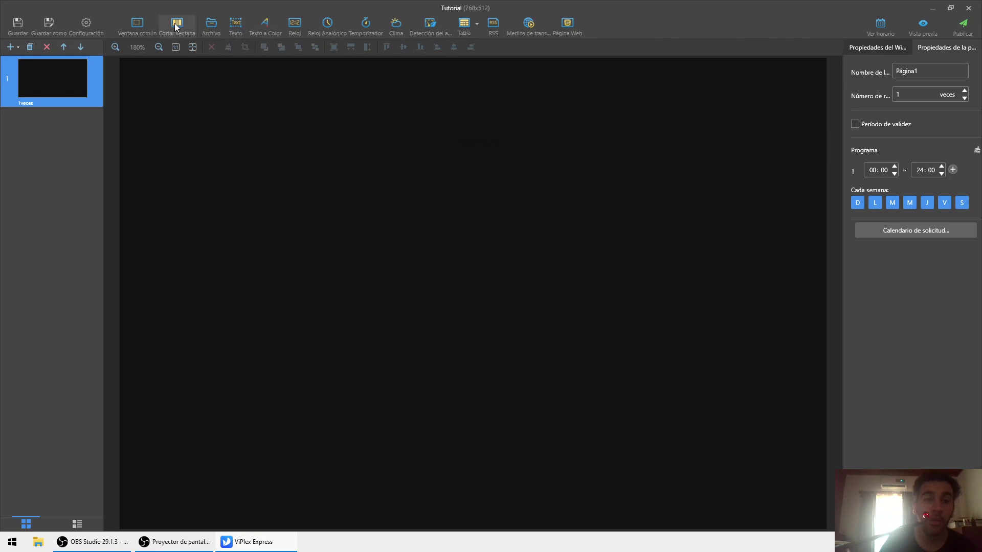
left_click(137, 24)
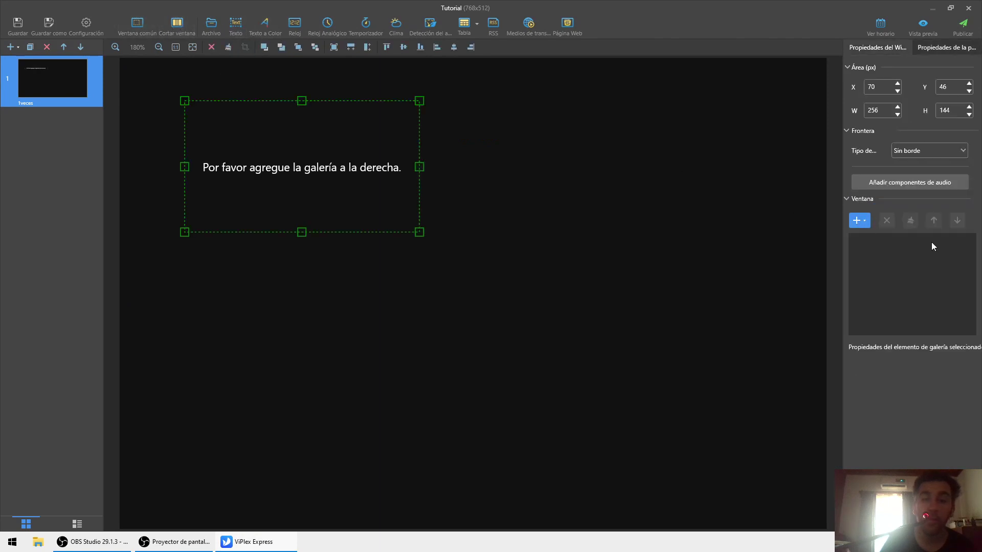
left_click(851, 222)
left_click(865, 250)
left_click_drag(221, 121, 105, 78)
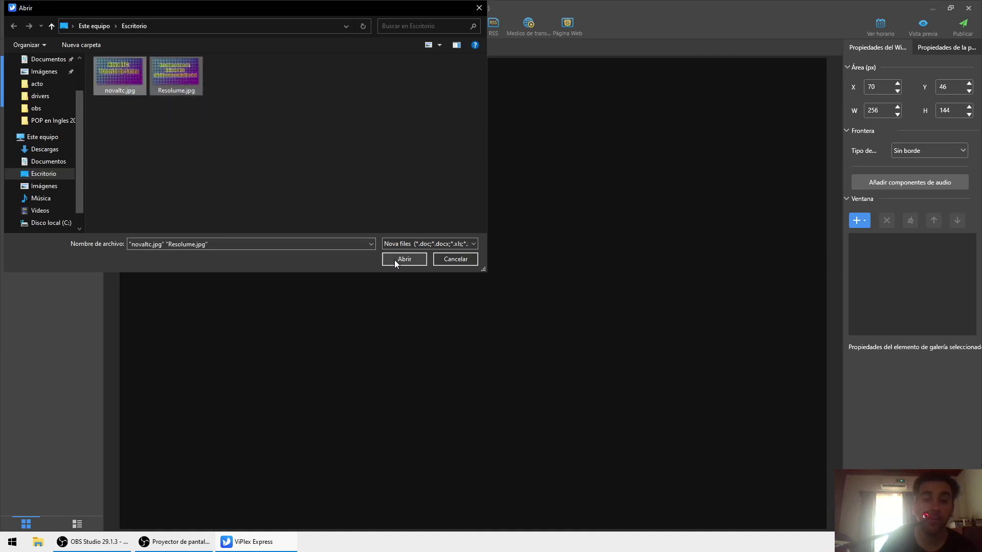
left_click(394, 260)
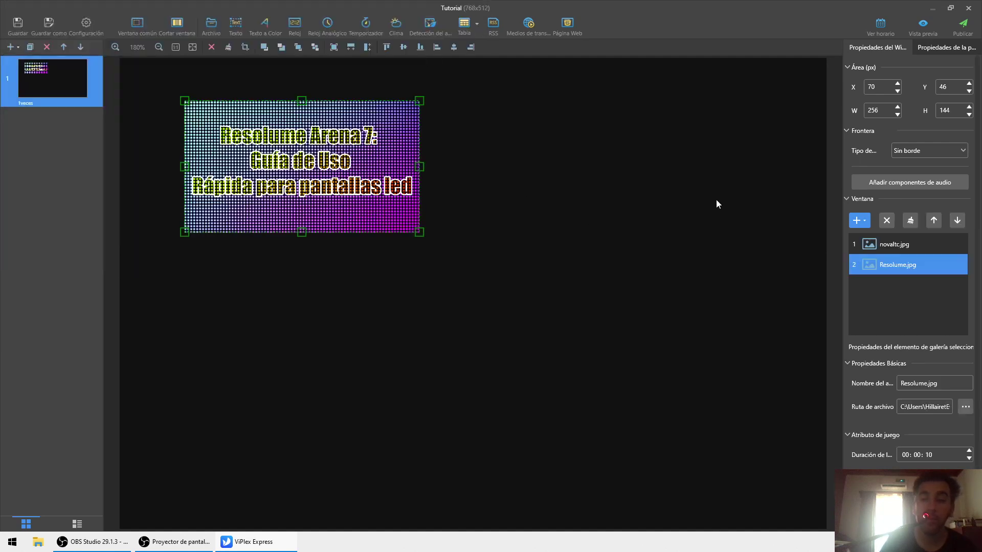
- Position the window at X 0, Y 0 with height 512, then review the novaltc.jpg item
double_click(888, 88)
type("0")
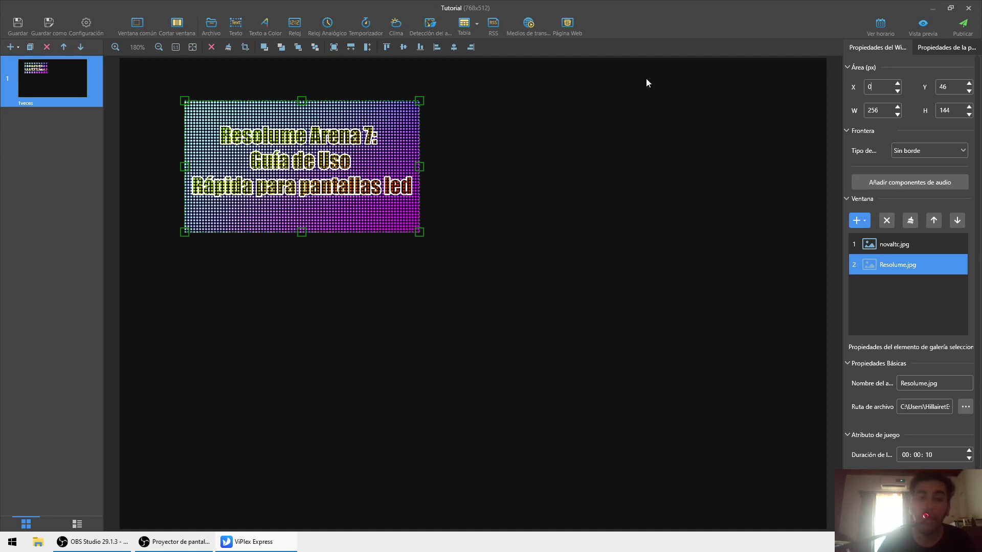
key("Return")
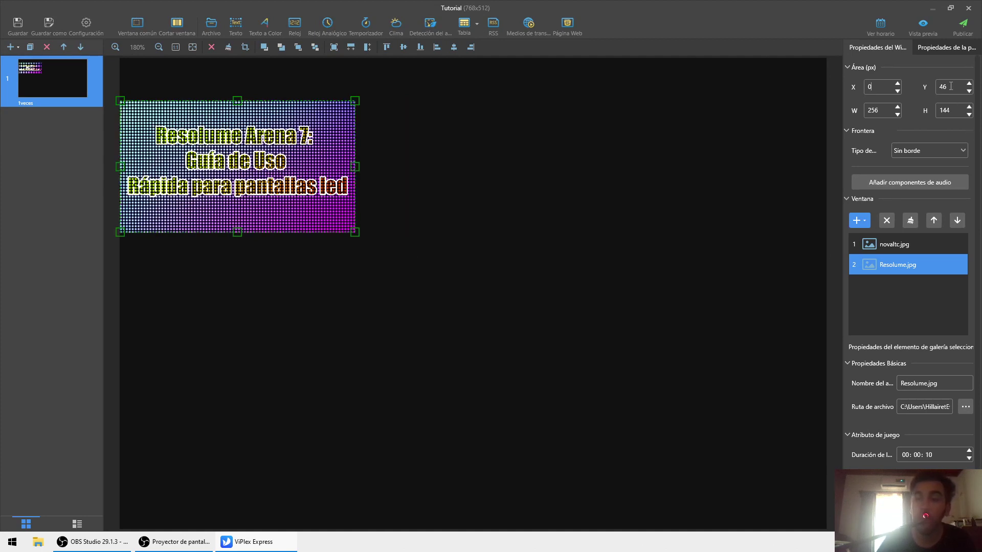
double_click(951, 86)
type("0")
key("Return")
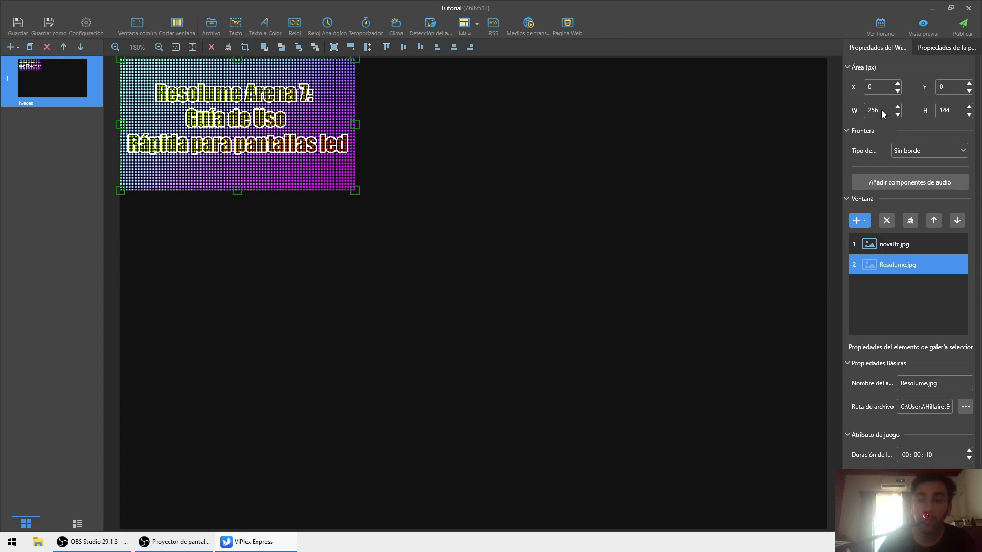
type("512")
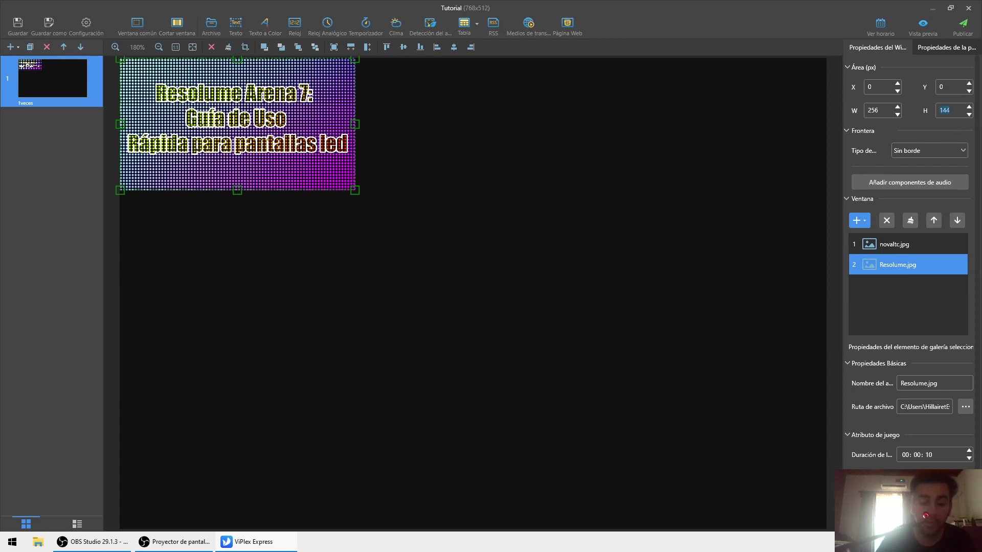
key("Return")
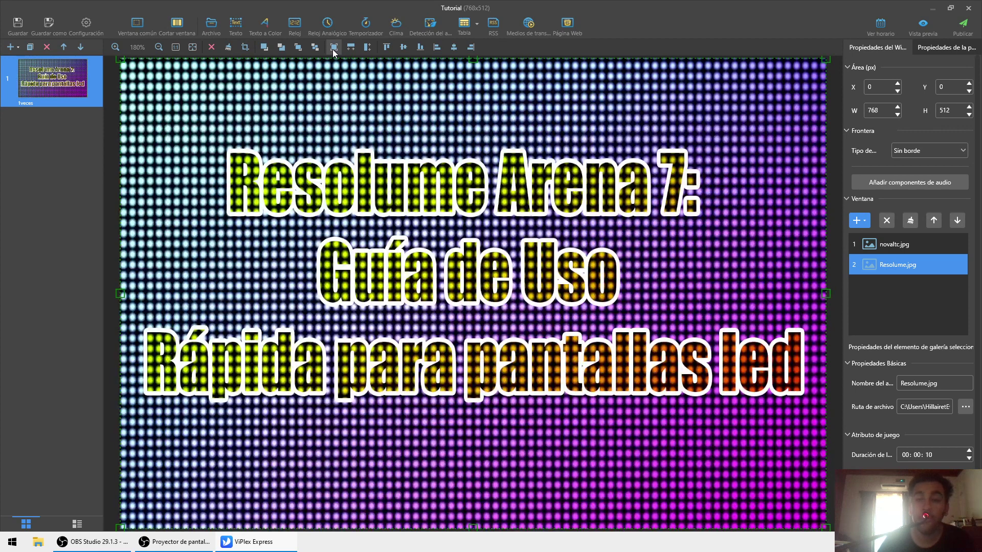
left_click(915, 250)
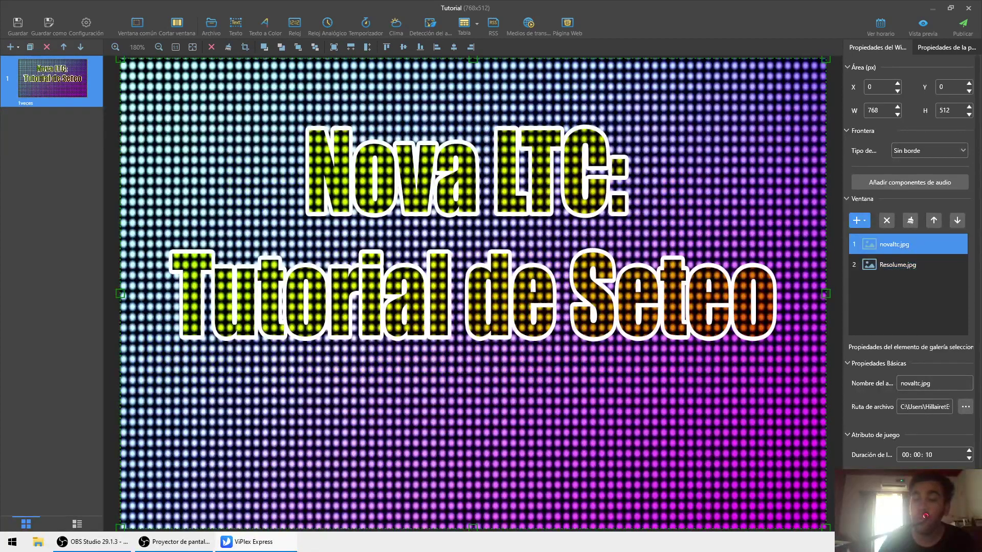
scroll(912, 261, "down", 1)
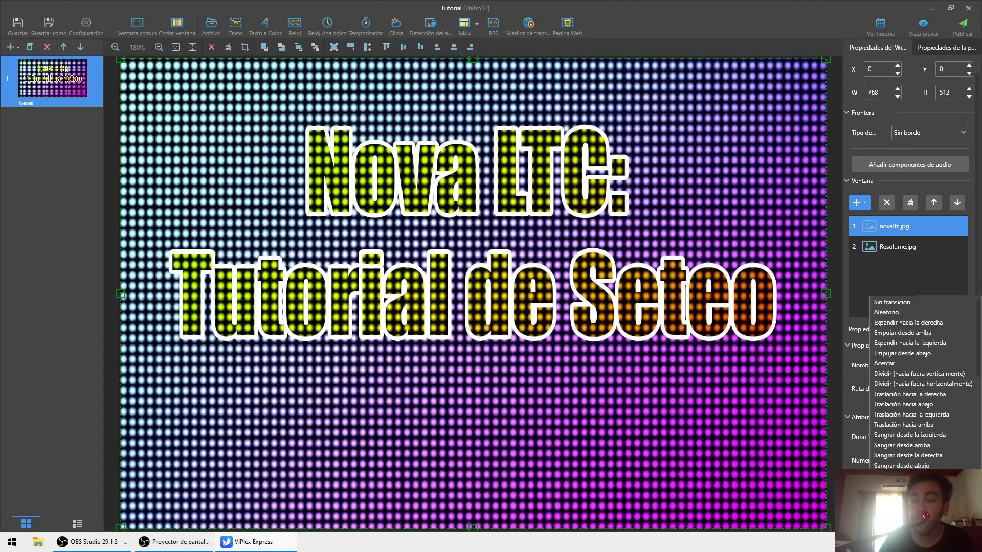
- Remove Resolume.jpg from the window's content list
left_click(901, 251)
left_click(888, 203)
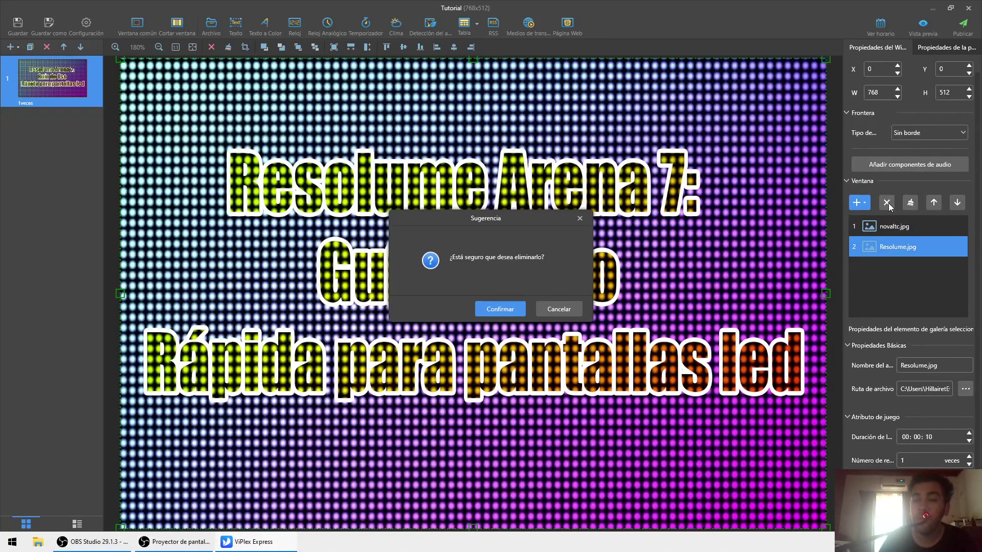
left_click(495, 306)
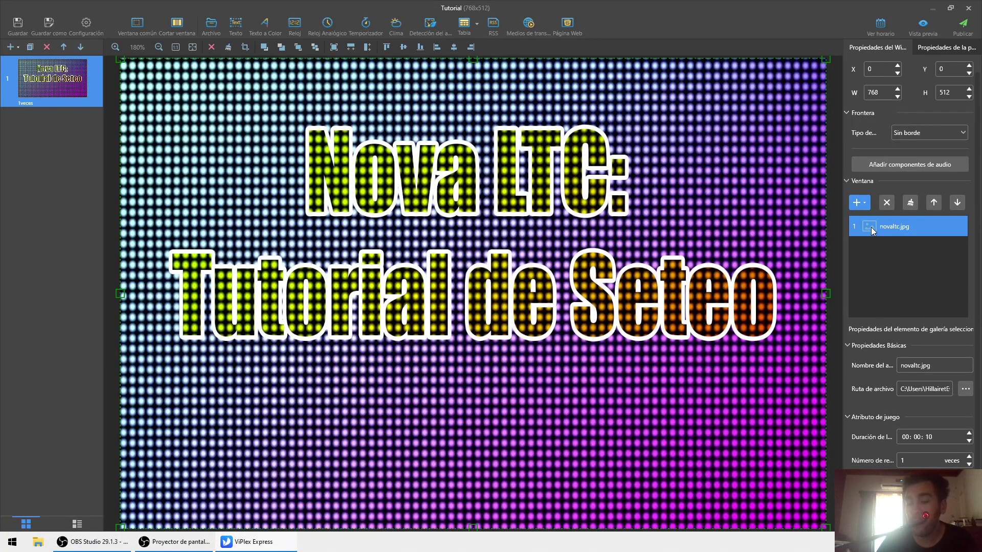
- Add the green-party VJ loop video from Videos > Visuales after novaltc.jpg
left_click(858, 203)
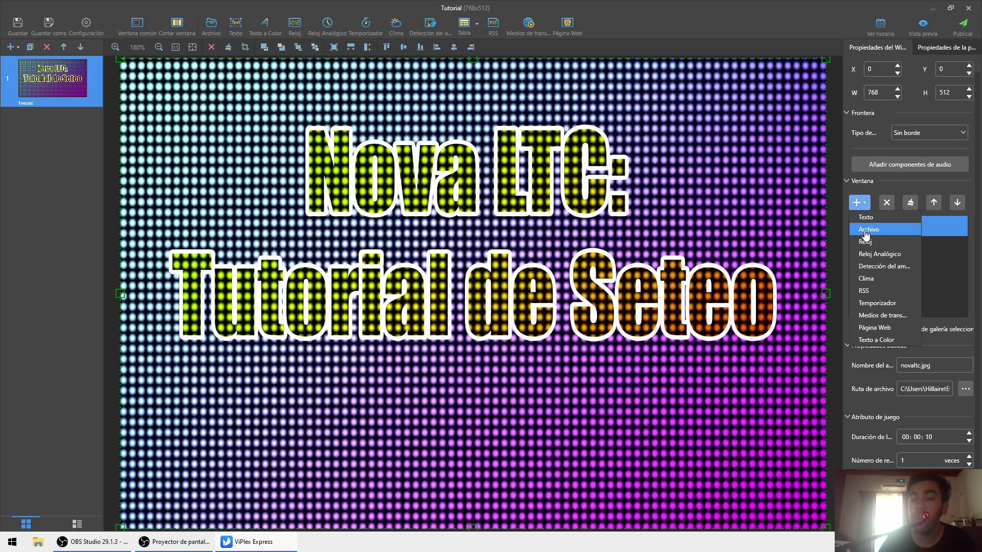
left_click(866, 230)
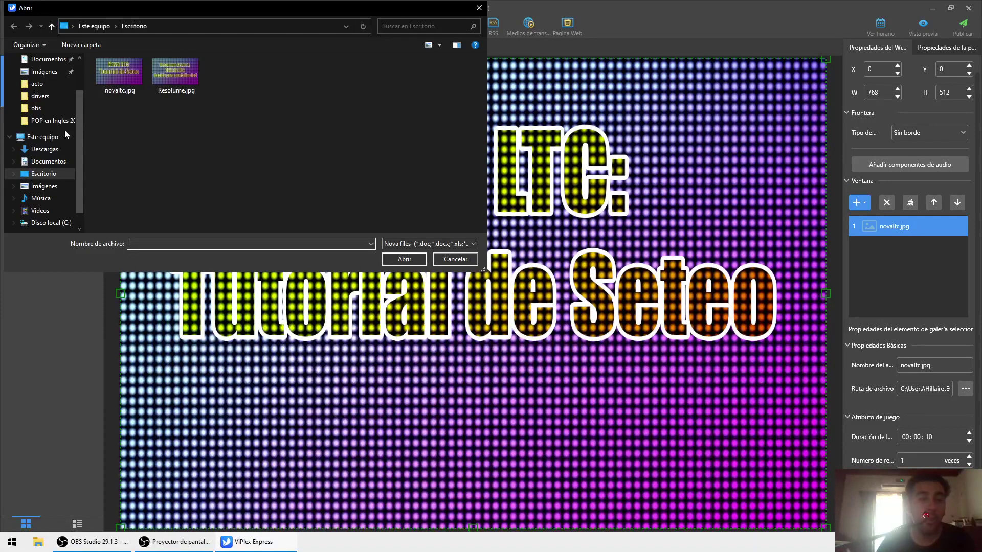
scroll(53, 174, "down", 1)
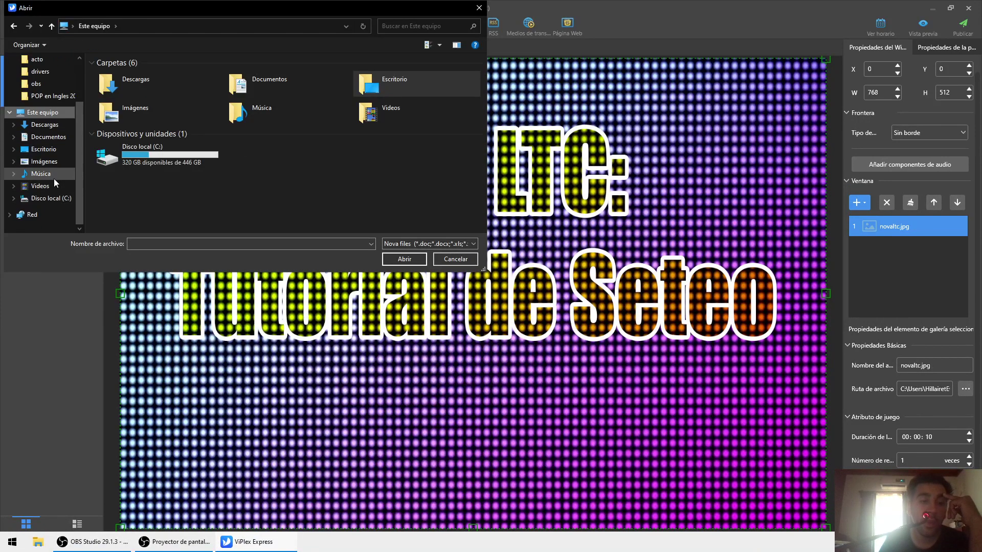
left_click(51, 185)
double_click(232, 84)
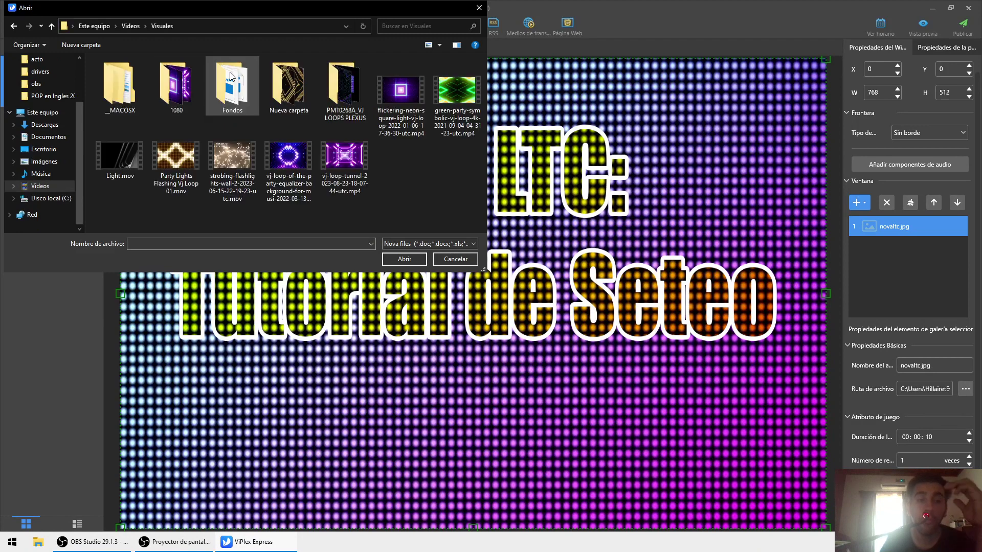
double_click(444, 86)
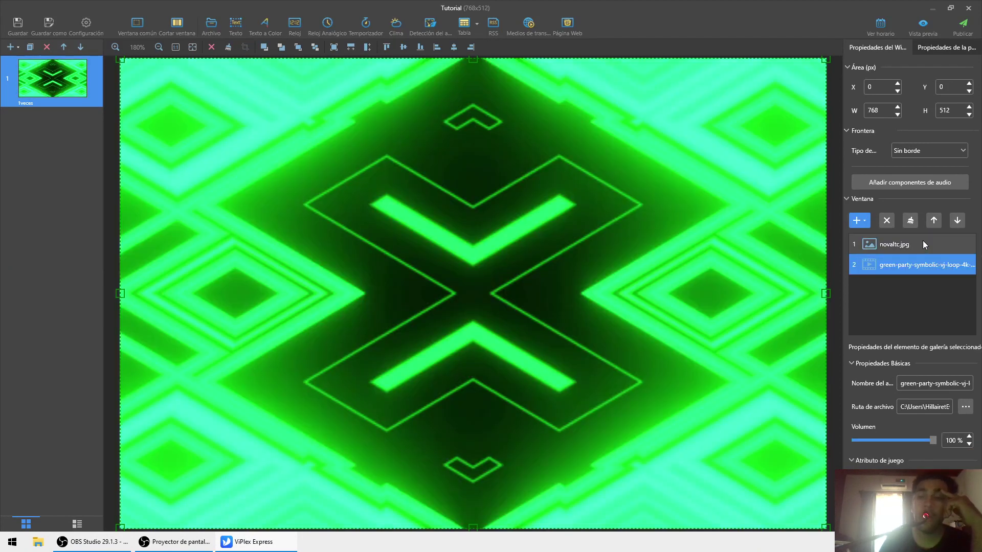
- Delete the old window and add a new one filling the 768×512 canvas from the top-left
key("Delete")
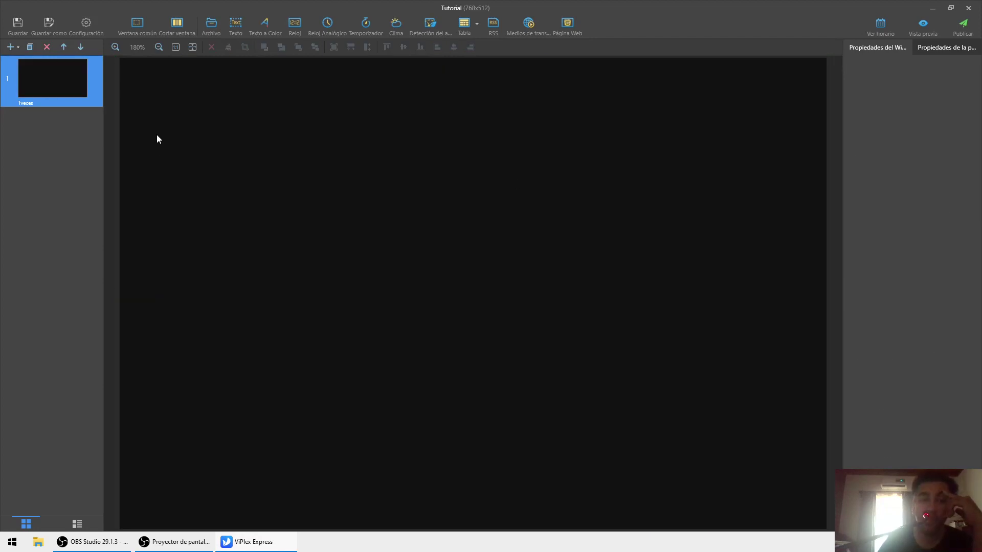
left_click(137, 22)
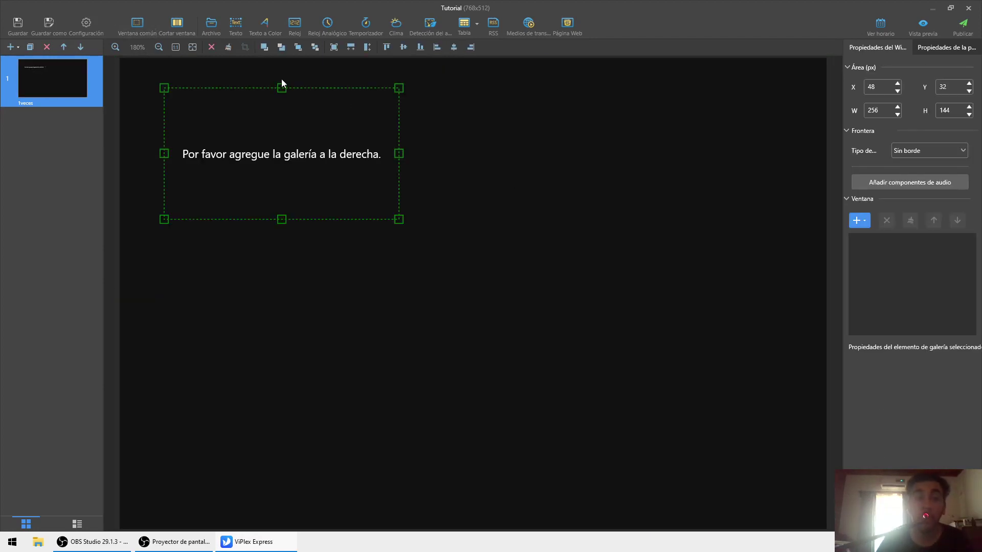
left_click_drag(369, 128, 319, 61)
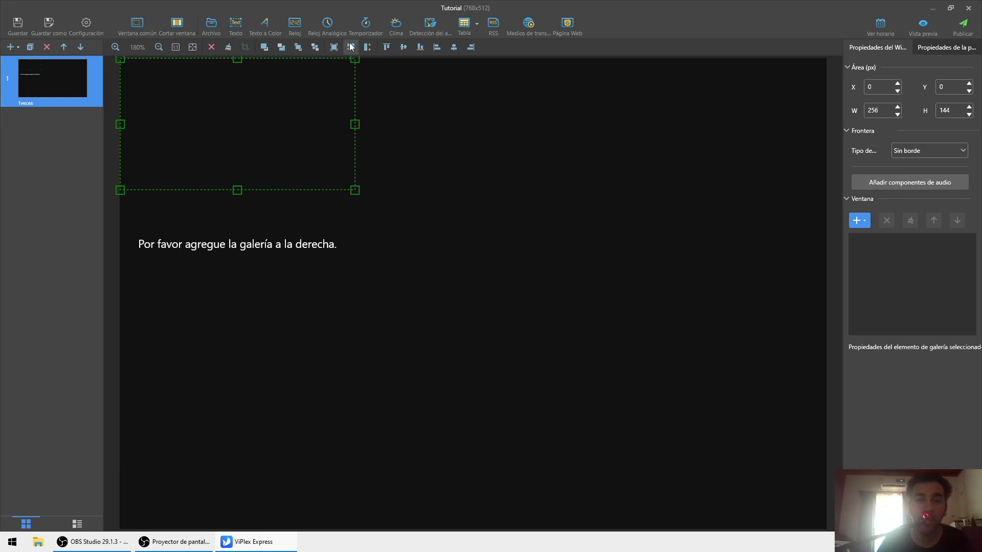
left_click(366, 48)
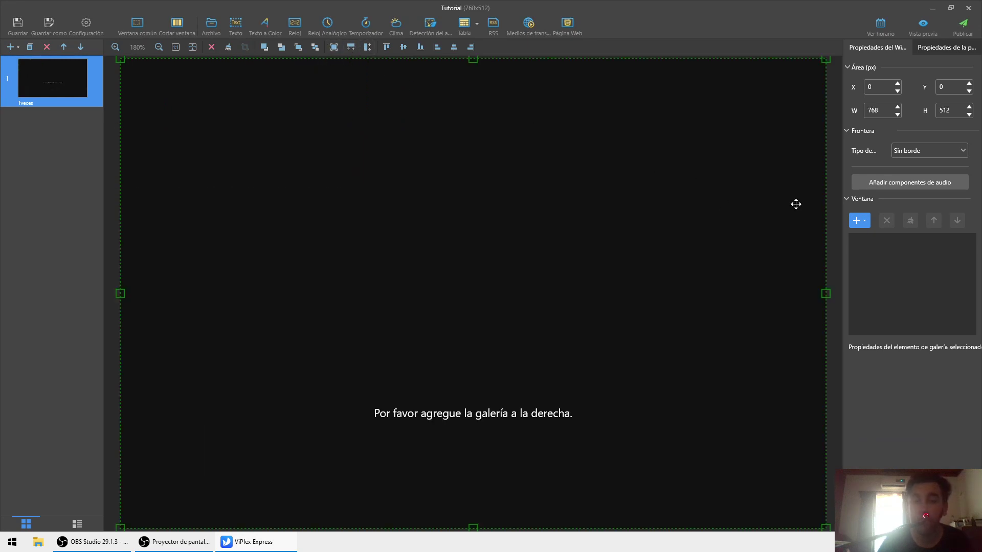
- Add the 45_1.mp4 video from the 1080 folder to the new window
left_click(864, 227)
left_click(880, 250)
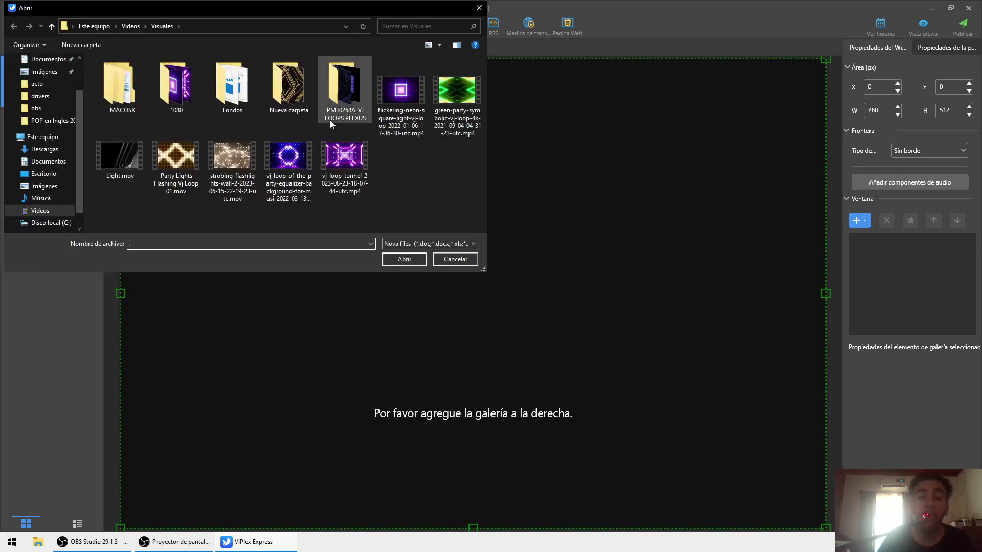
double_click(192, 97)
double_click(185, 97)
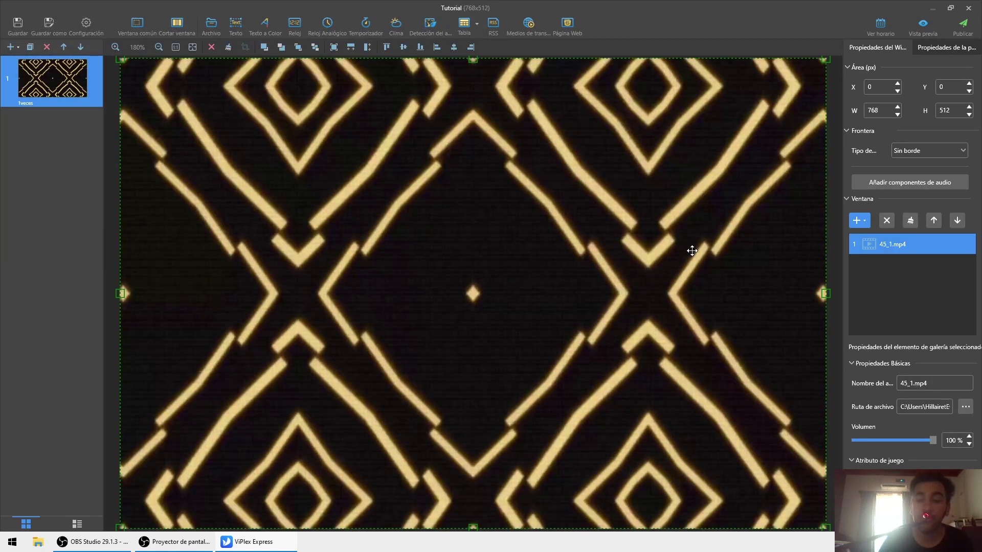
scroll(420, 185, "down", 2)
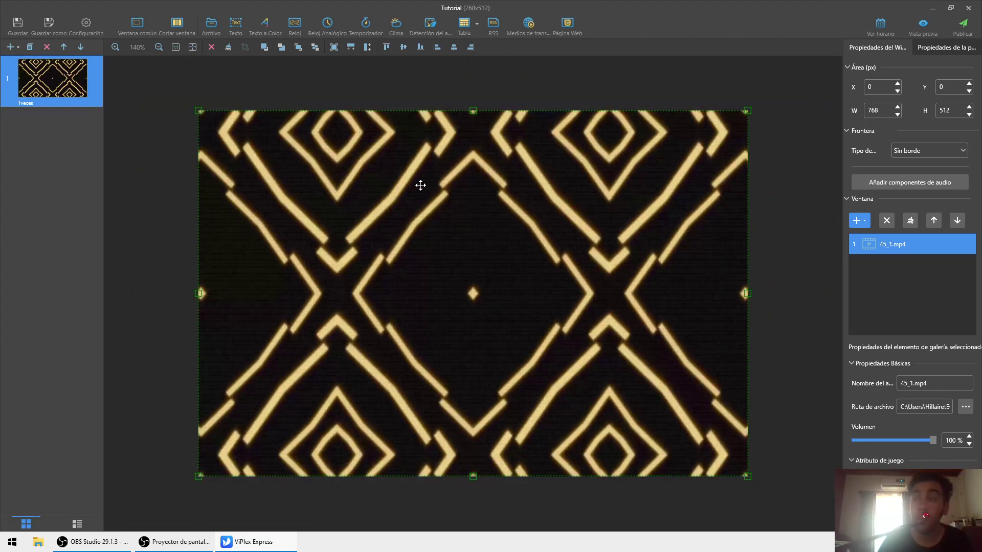
scroll(421, 185, "down", 2)
scroll(420, 186, "up", 2)
scroll(421, 186, "down", 2)
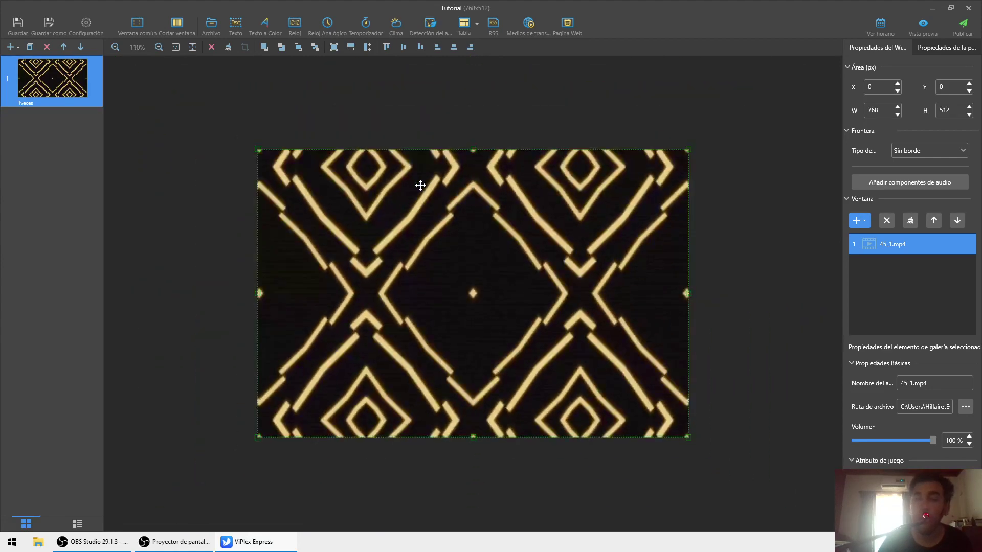
scroll(420, 185, "up", 1)
scroll(420, 185, "down", 1)
scroll(420, 185, "up", 1)
scroll(421, 185, "down", 3)
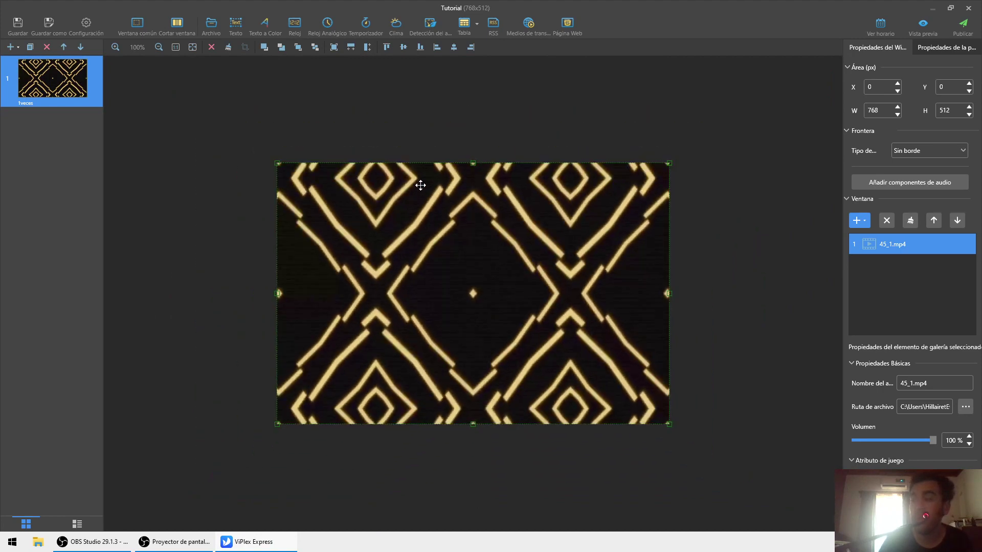
scroll(420, 185, "up", 2)
scroll(421, 185, "down", 2)
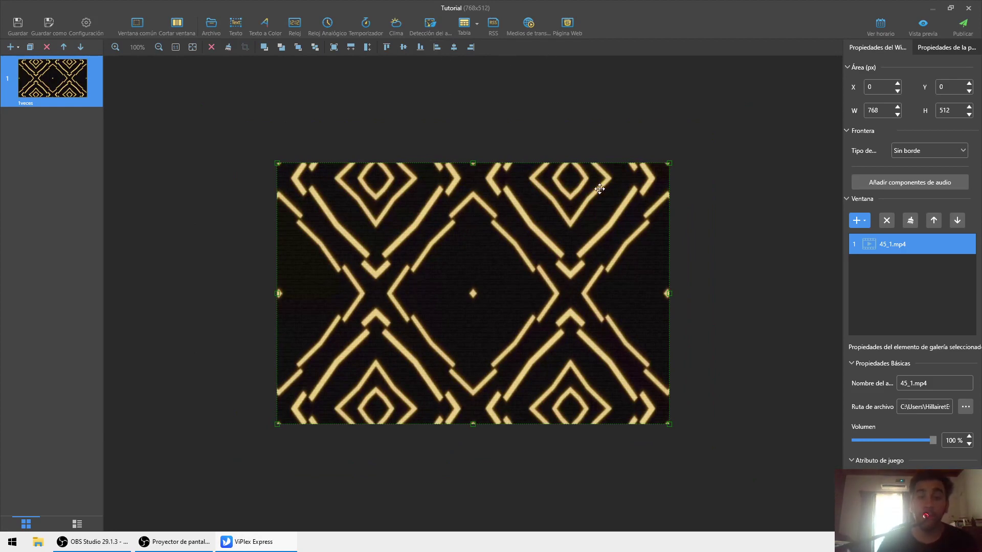
- Publish Tutorial to the media player screen, then show Página1's schedule properties
left_click(947, 26)
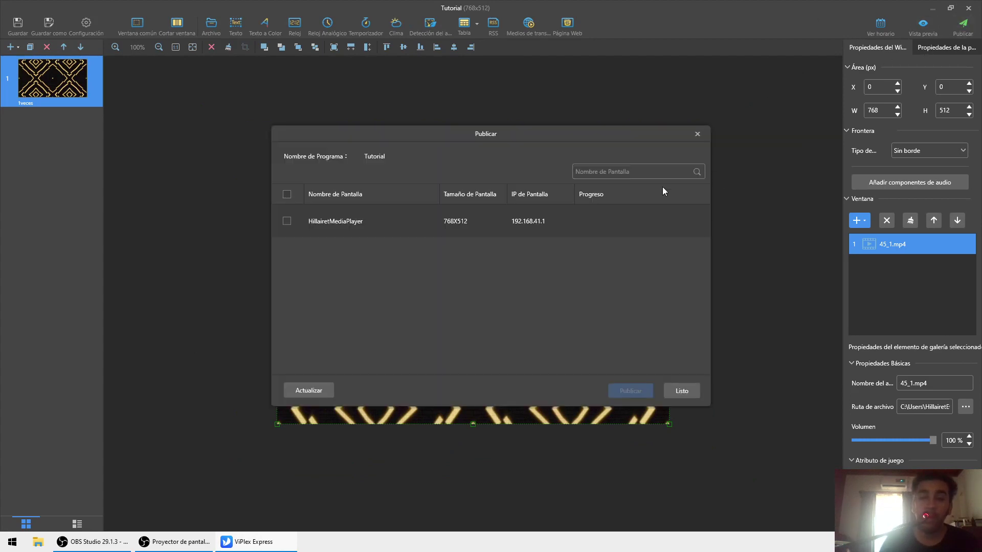
left_click(313, 232)
left_click(631, 392)
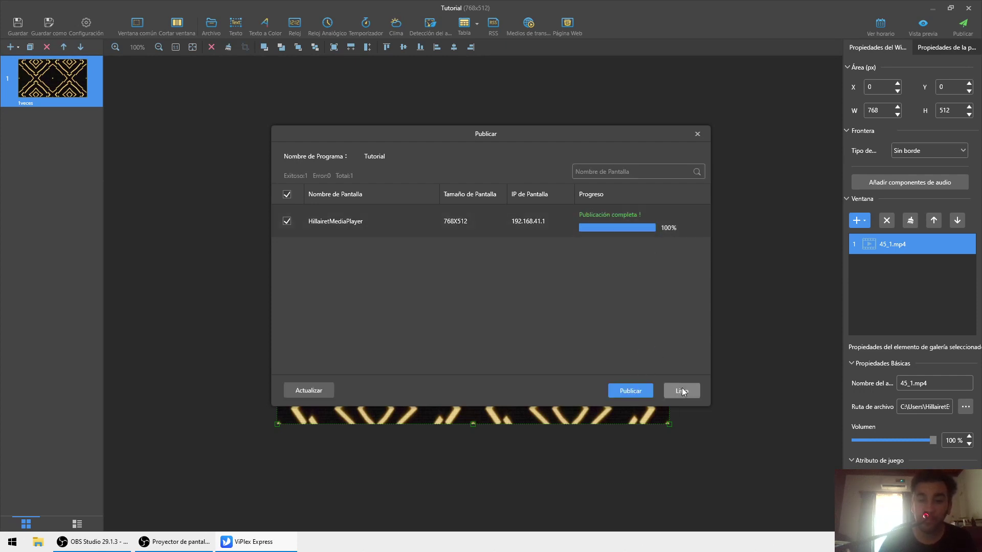
left_click(682, 390)
left_click(929, 48)
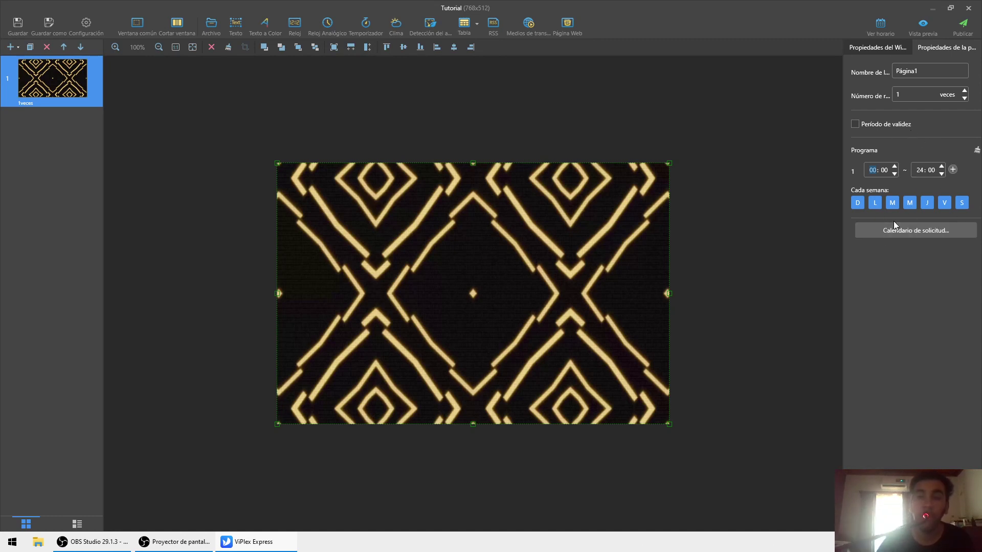
- Close the Tutorial editor, browse screens and program lists, then open Gestión de reproducción
left_click(968, 8)
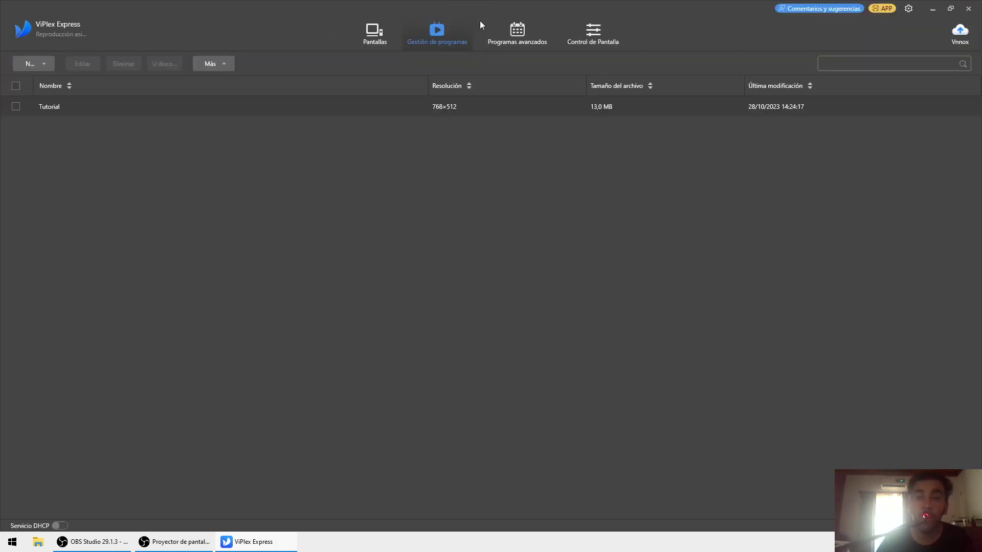
left_click(382, 38)
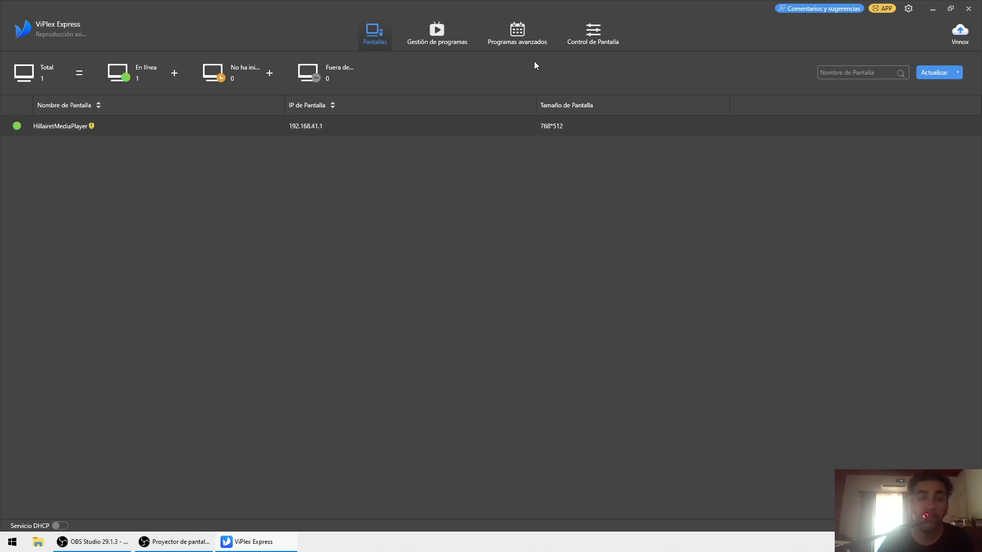
left_click(593, 34)
left_click(437, 37)
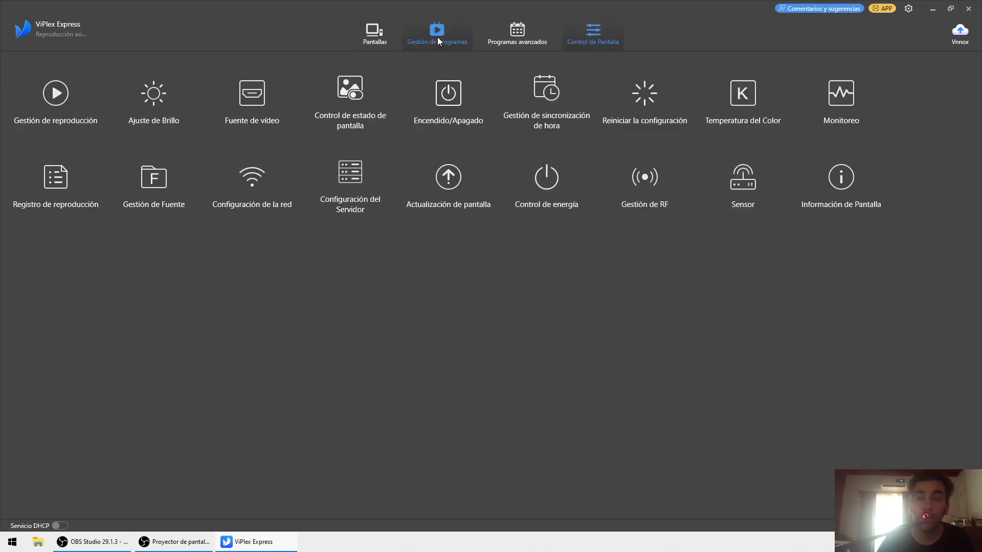
left_click(532, 39)
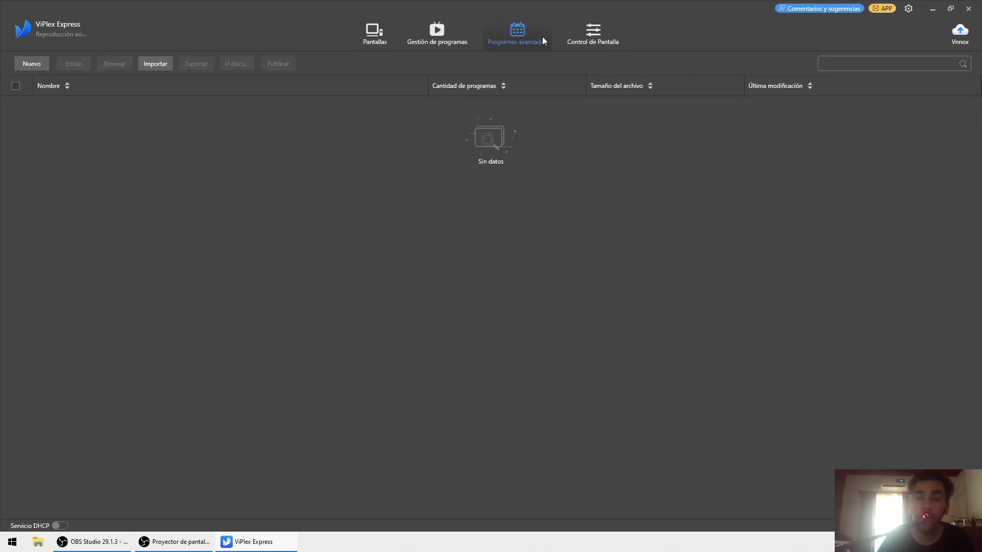
double_click(606, 15)
double_click(599, 32)
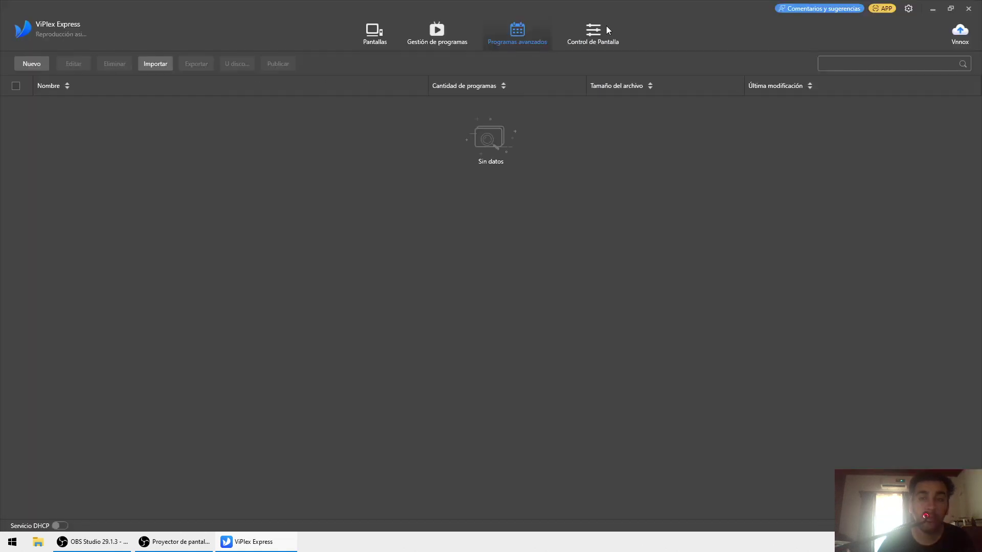
left_click(593, 32)
left_click(71, 96)
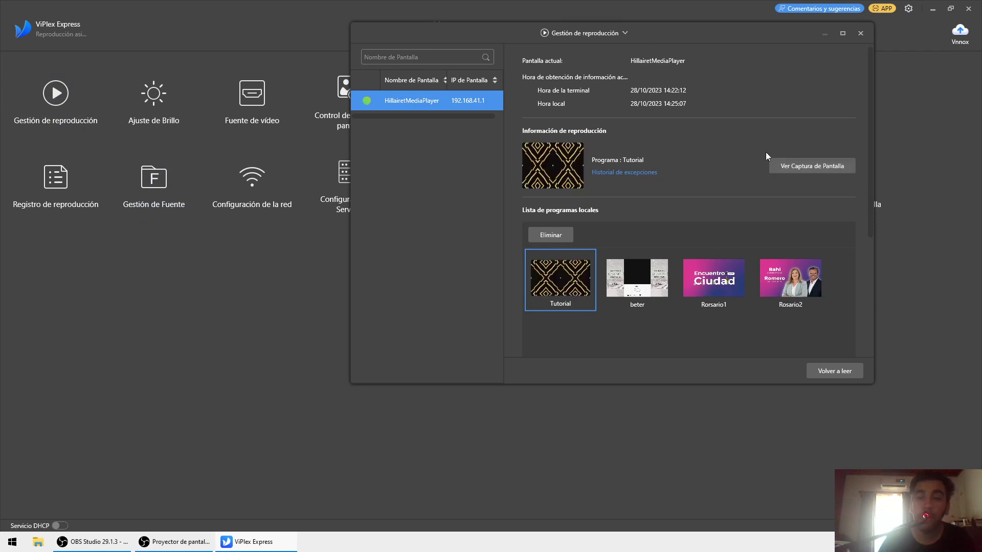
- Preview a live capture of the player's output, then maximize the playback management window
left_click(821, 164)
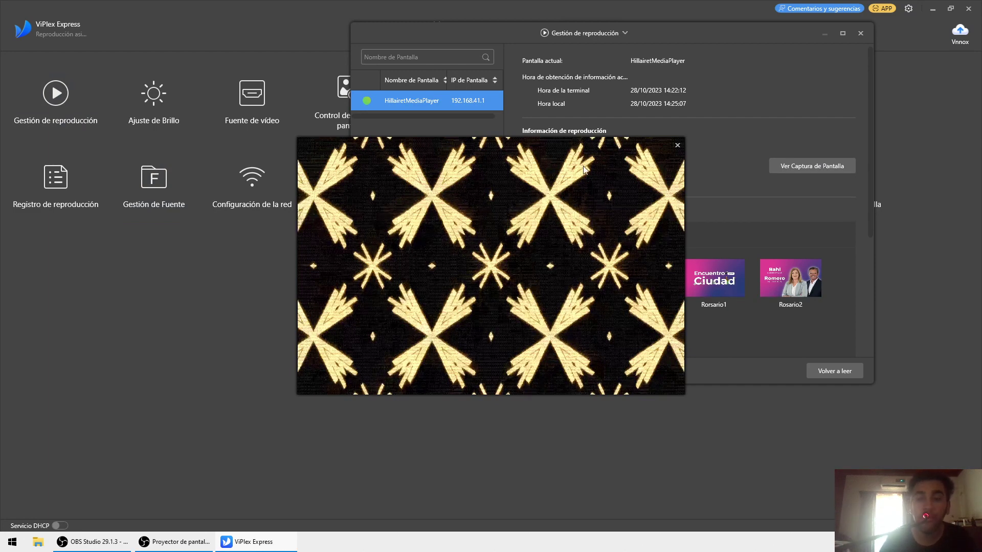
left_click(677, 145)
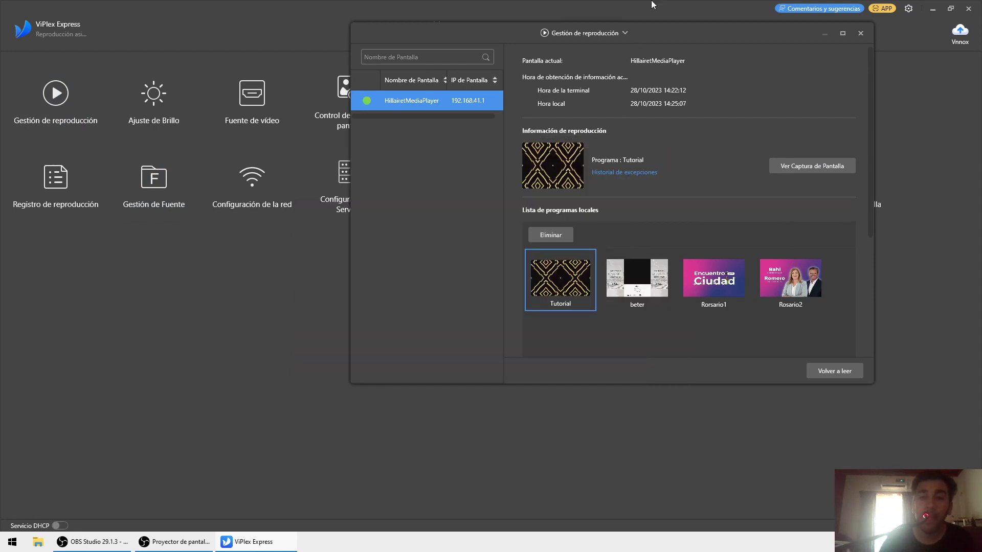
double_click(647, 26)
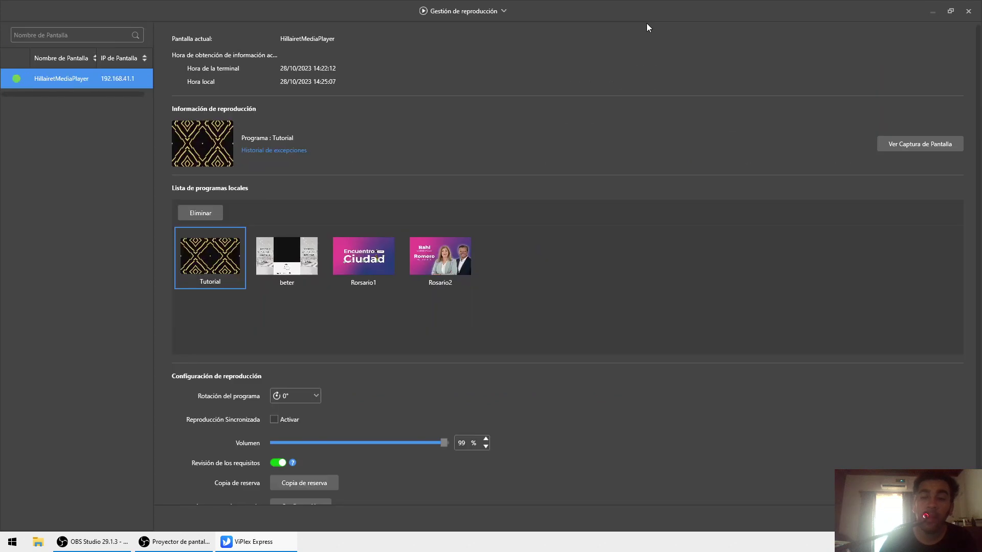
- Set Tutorial as the playing program and delete beter, Rorsario1 and Rosario2 from the player
left_click(289, 270)
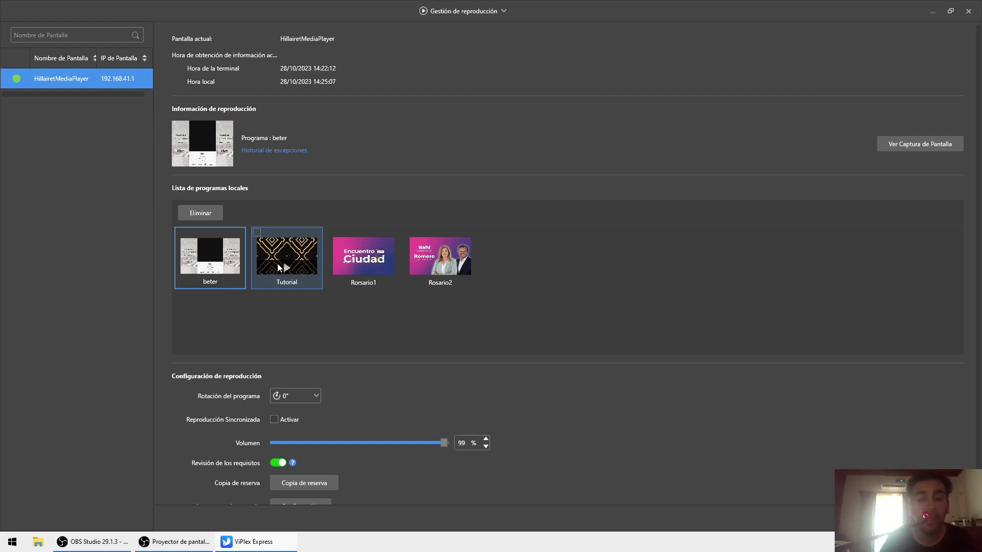
left_click(279, 266)
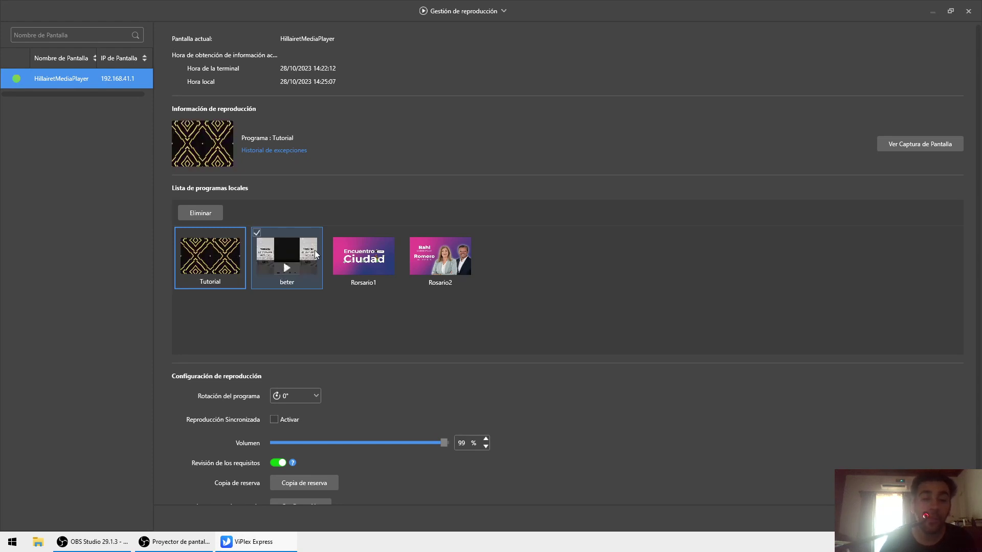
left_click(333, 233)
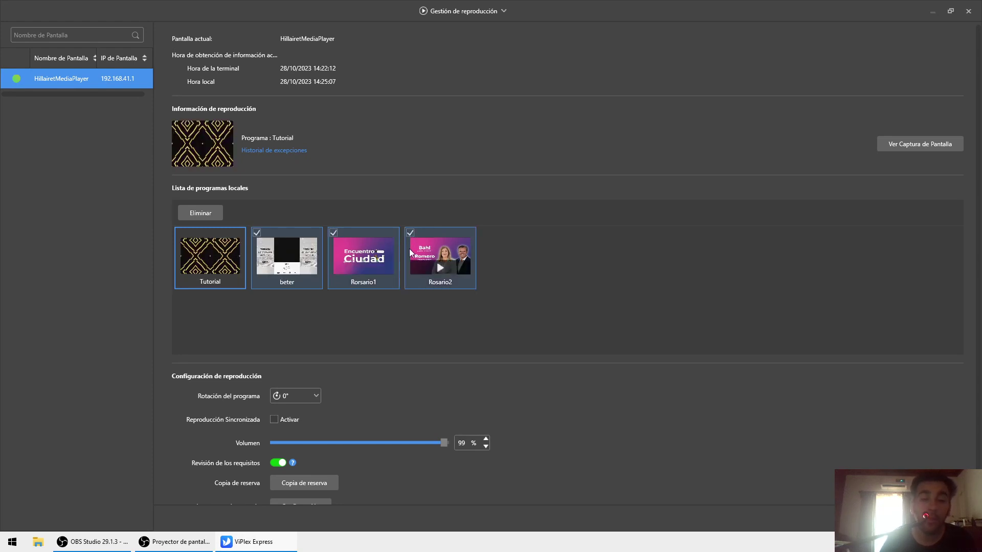
left_click(197, 211)
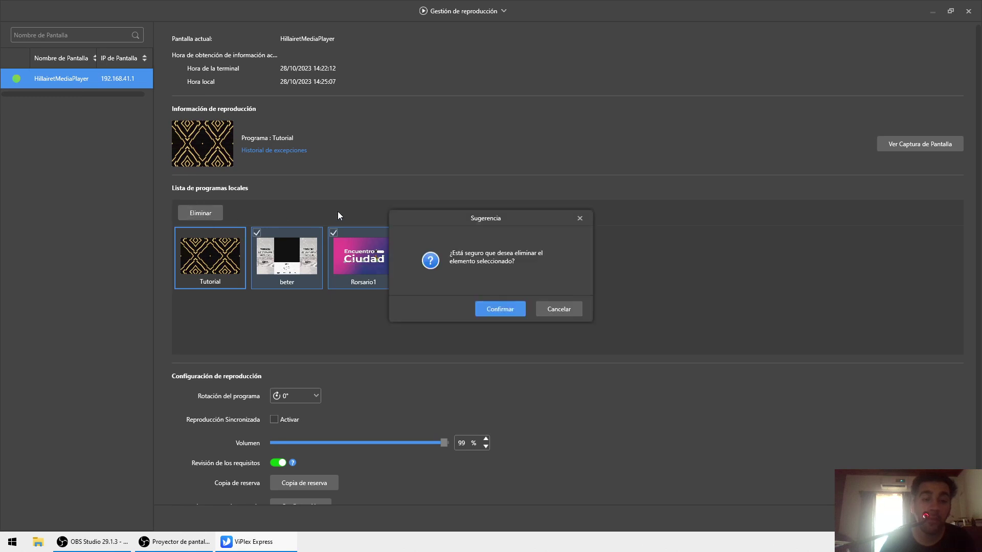
left_click(516, 308)
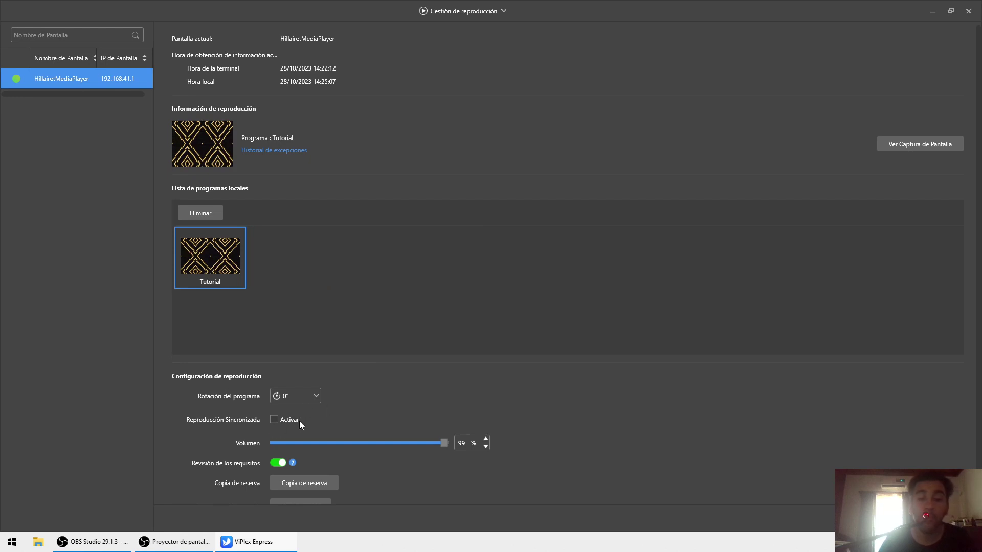
scroll(363, 471, "down", 1)
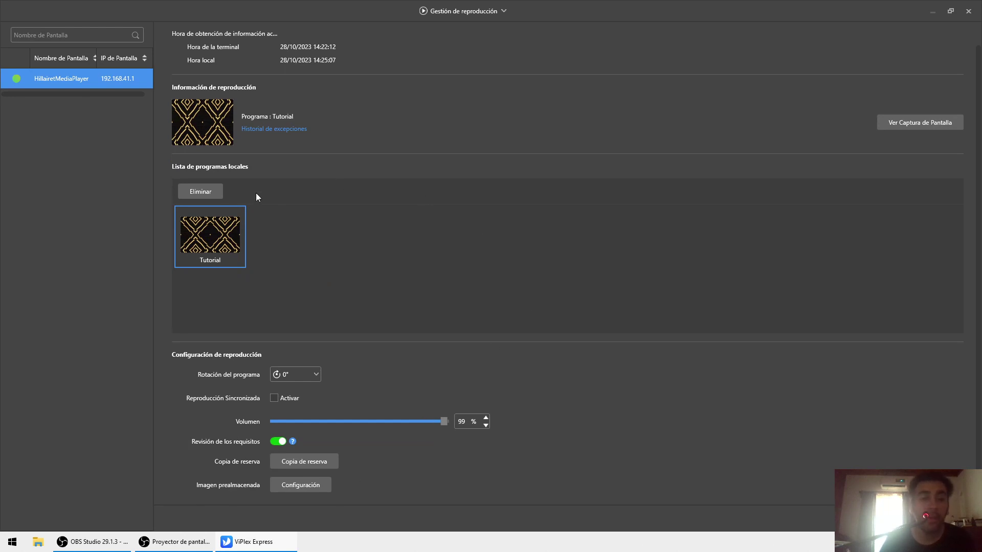
left_click(968, 9)
- Start a new program from Gestión de programas
left_click(416, 35)
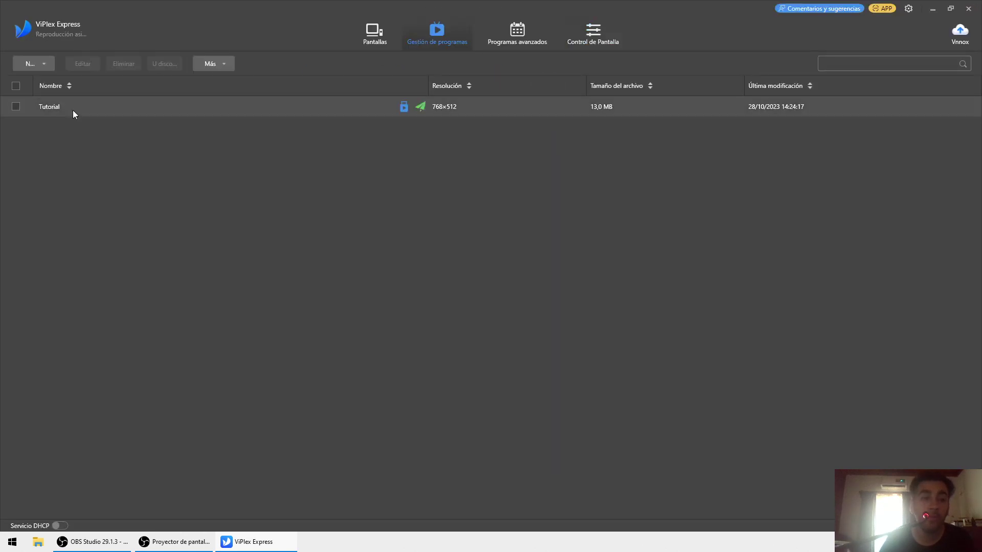
left_click(31, 64)
left_click(33, 82)
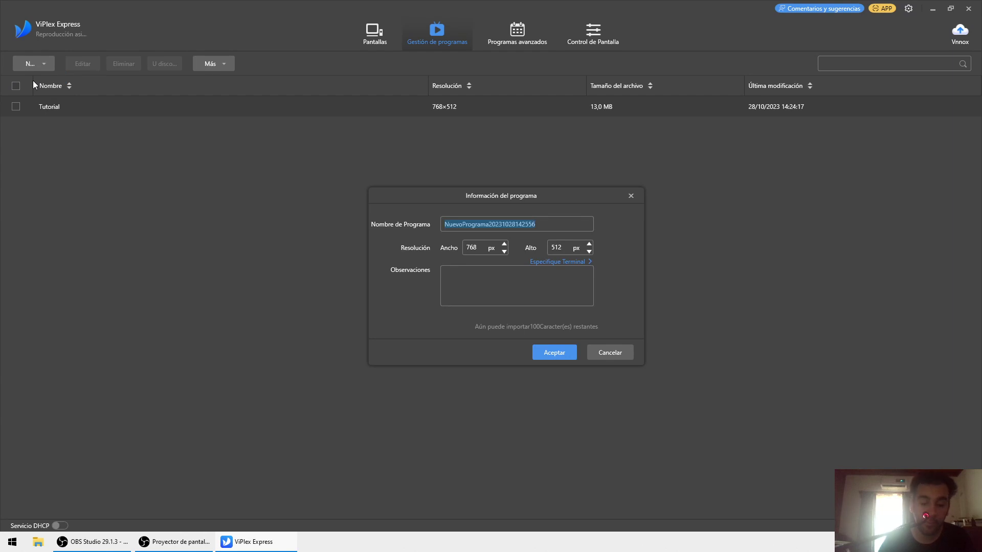
- Name the program tutorial2 and fill its 768×512 canvas with the plexus space video
type("tutorial2")
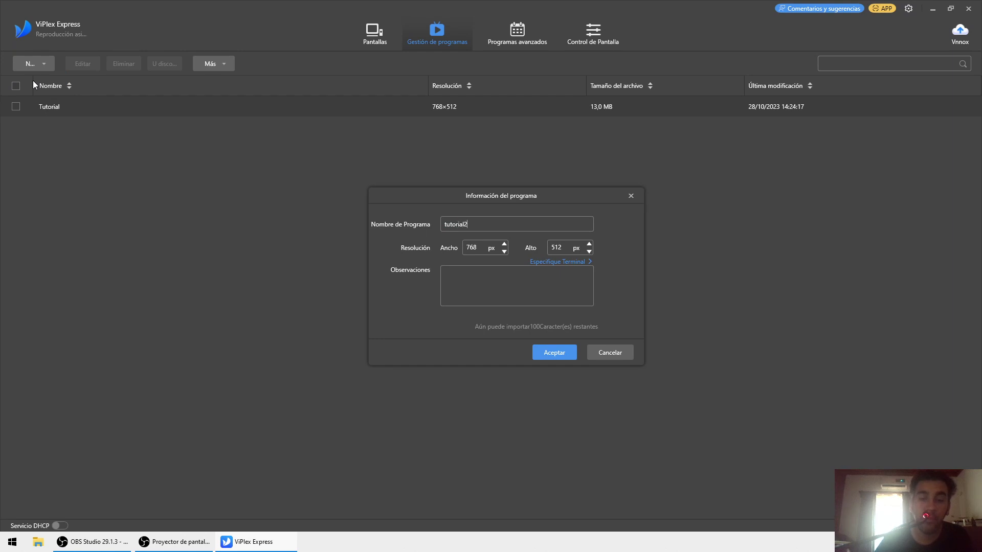
key("Return")
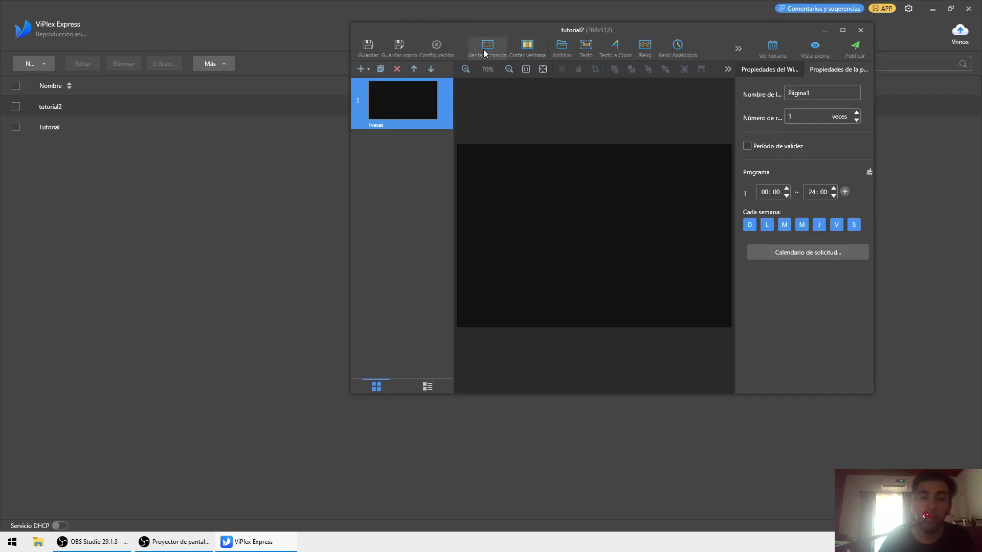
left_click(485, 50)
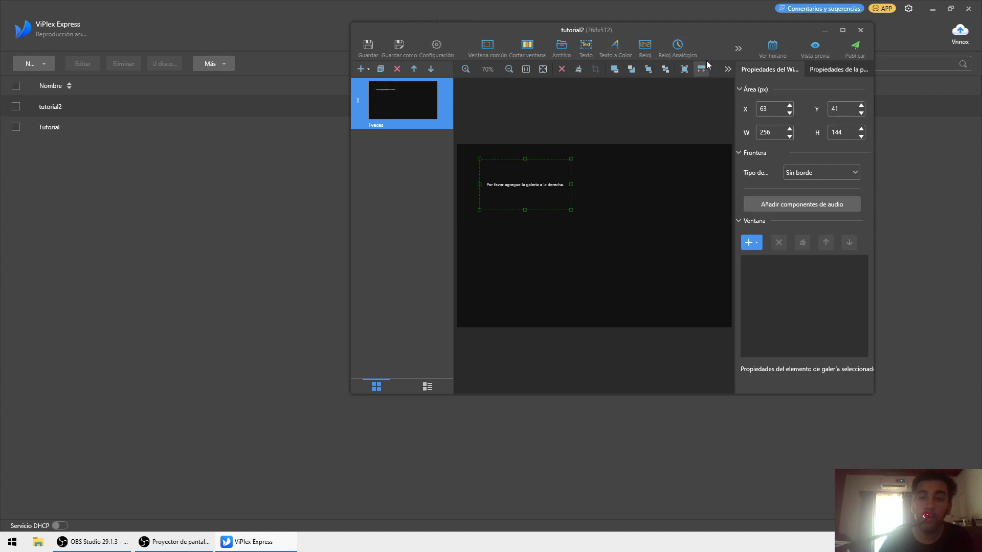
left_click(685, 70)
left_click(750, 242)
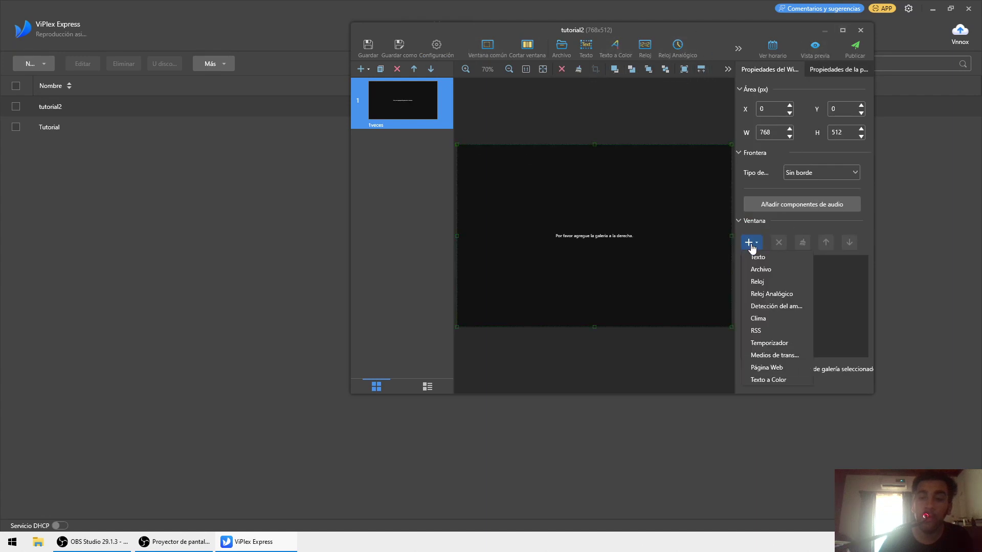
left_click(757, 267)
double_click(692, 93)
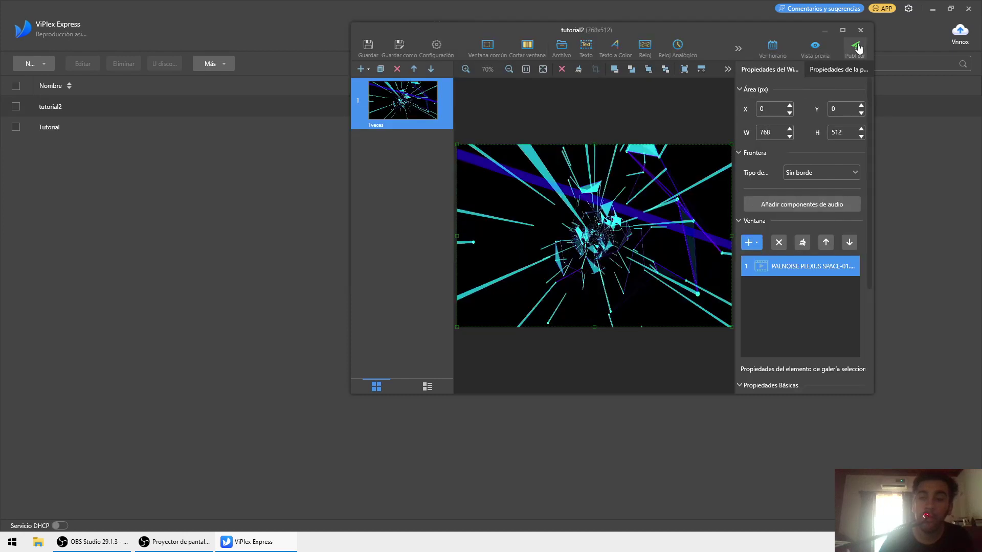
- Publish tutorial2 to HillairetMediaPlayer
left_click(415, 222)
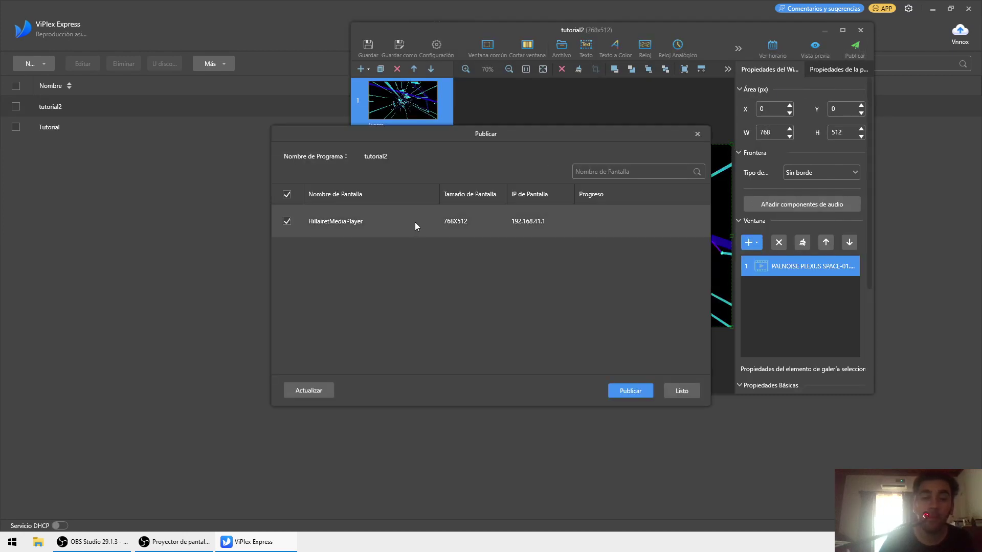
left_click(631, 391)
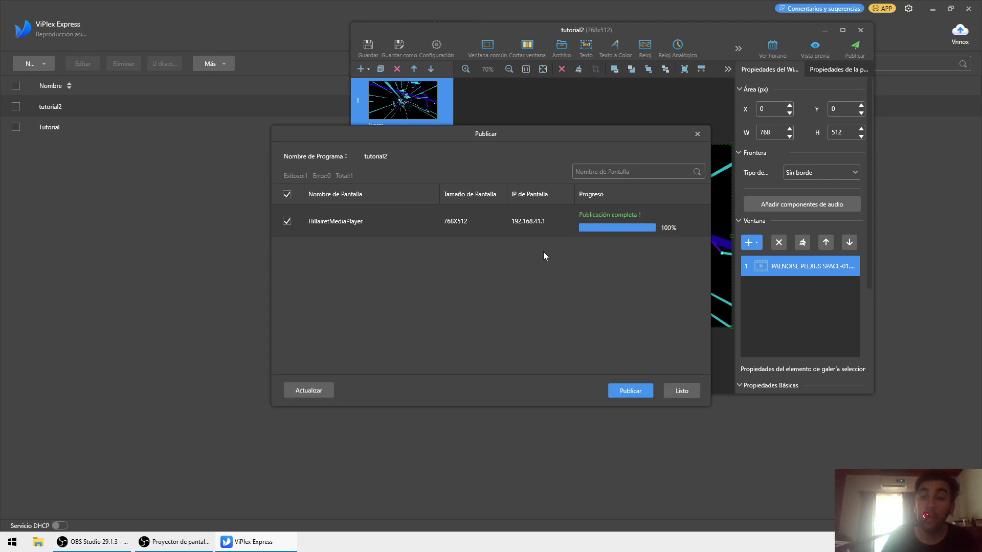
left_click(684, 393)
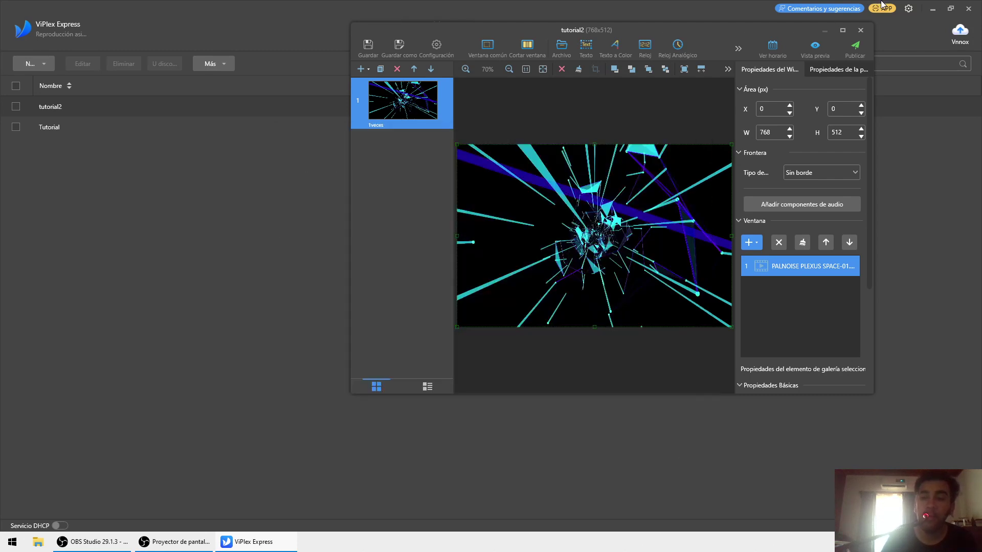
- Close the editor and confirm in Gestión de reproducción that tutorial2 is playing
left_click(861, 31)
left_click(600, 40)
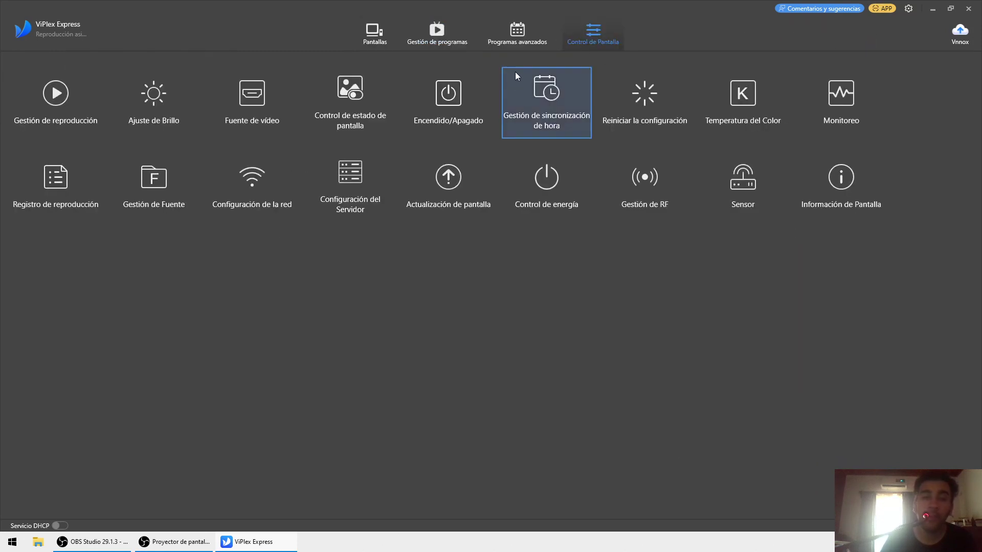
left_click(62, 93)
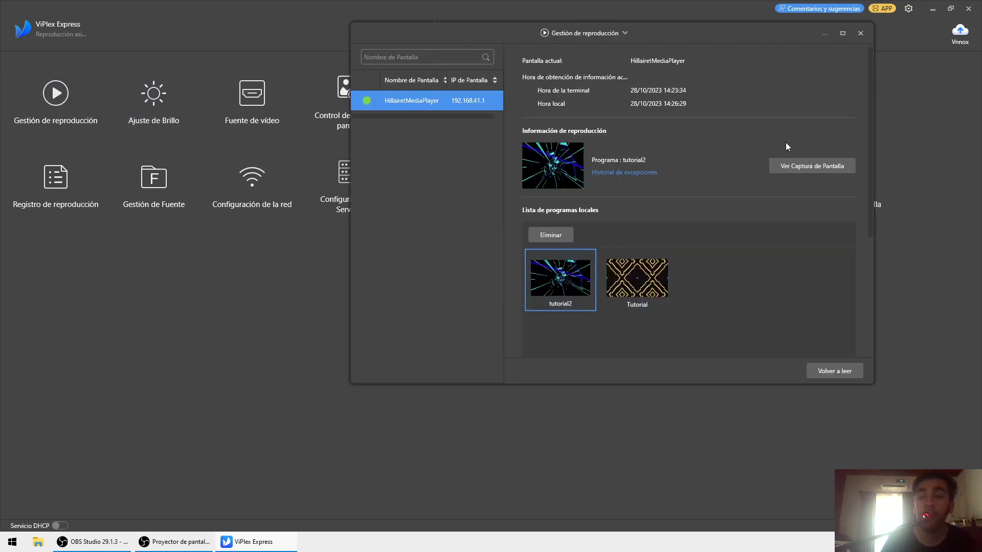
left_click(861, 32)
- Open Ajuste de Brillo, dismiss the slider error, and switch brightness to Inteligente mode
left_click(154, 103)
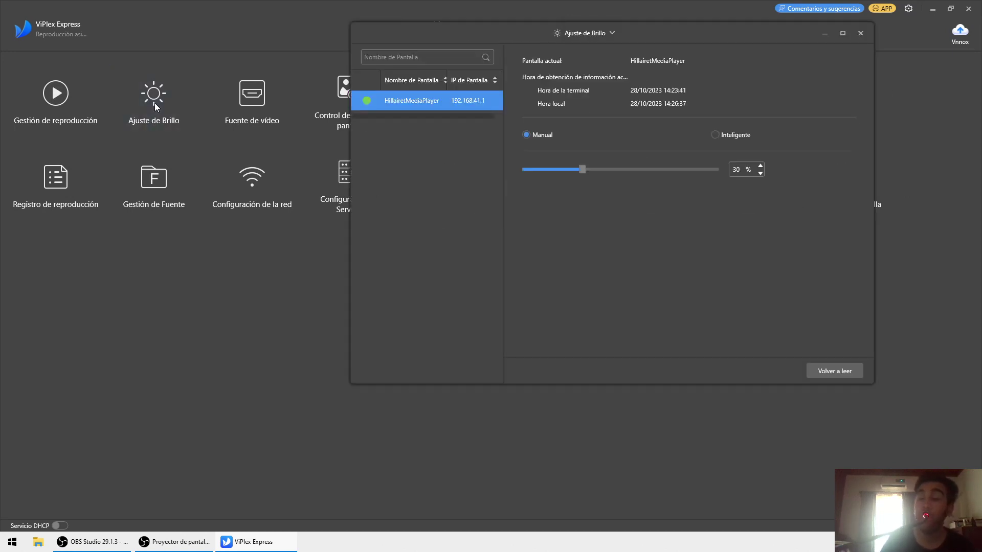
left_click(570, 170)
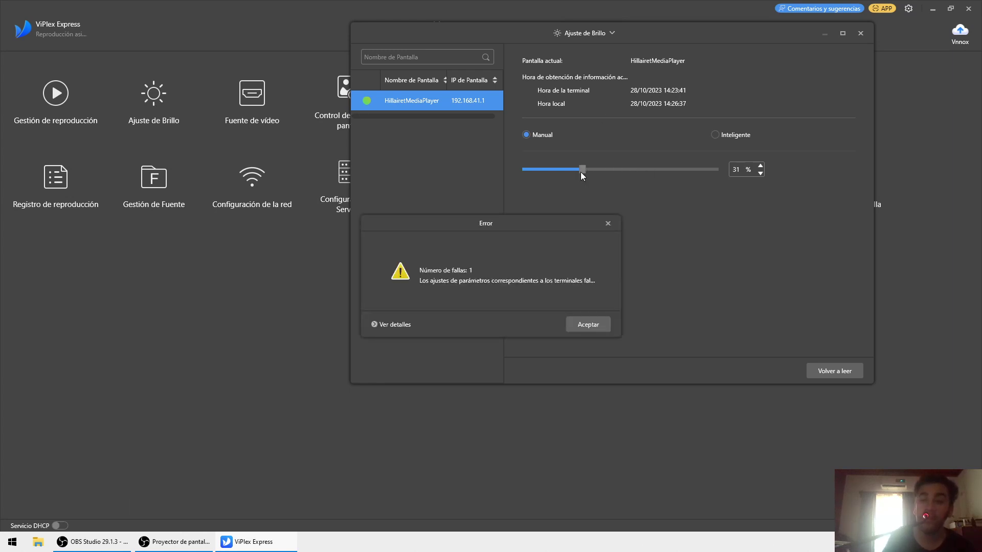
left_click(592, 323)
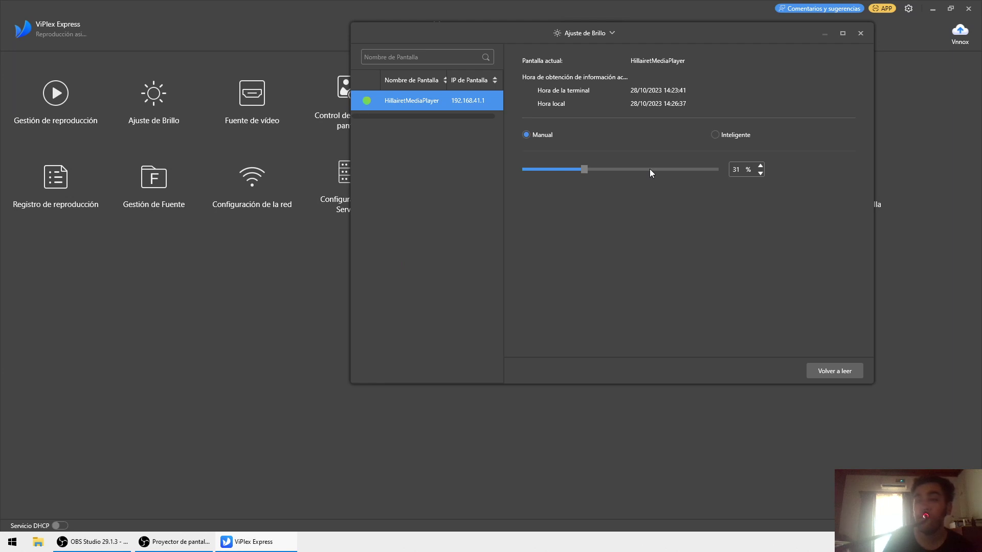
left_click(716, 135)
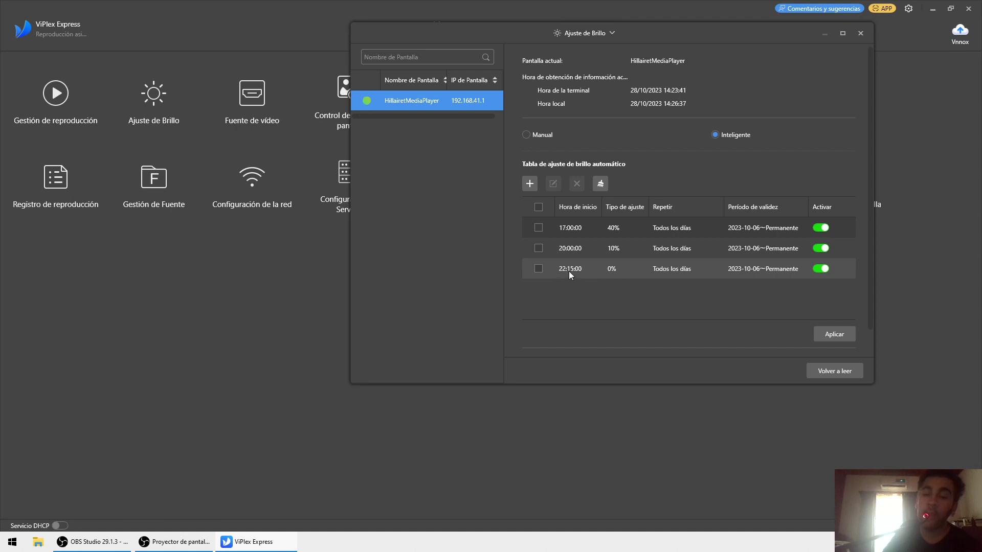
- Delete all three schedule entries and add a daily 10% entry at 08:00
left_click(538, 207)
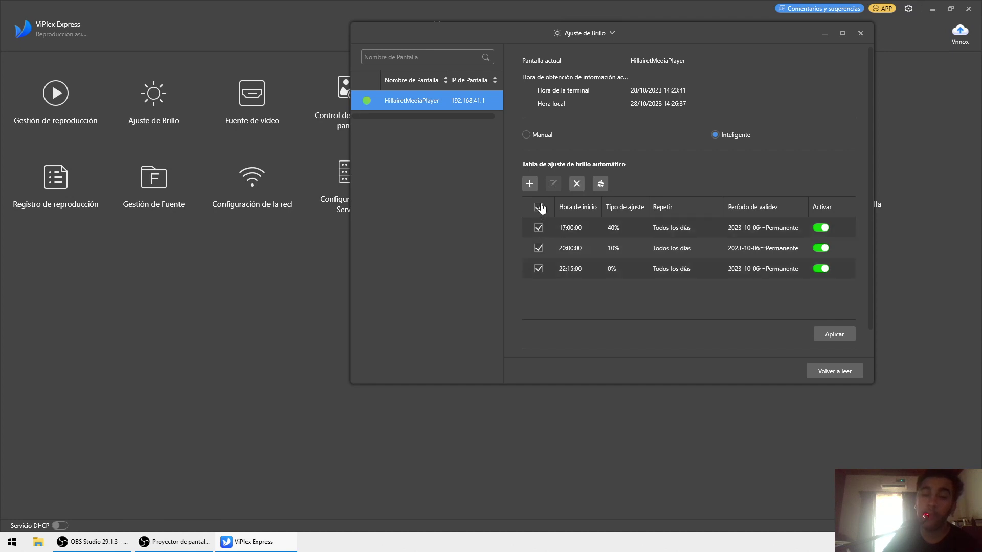
left_click(578, 187)
left_click(504, 310)
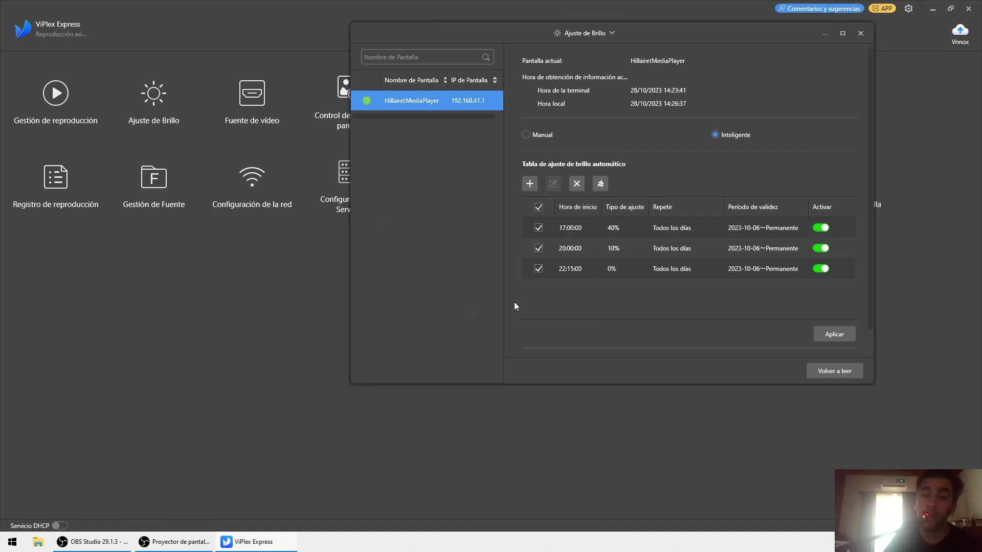
left_click(530, 184)
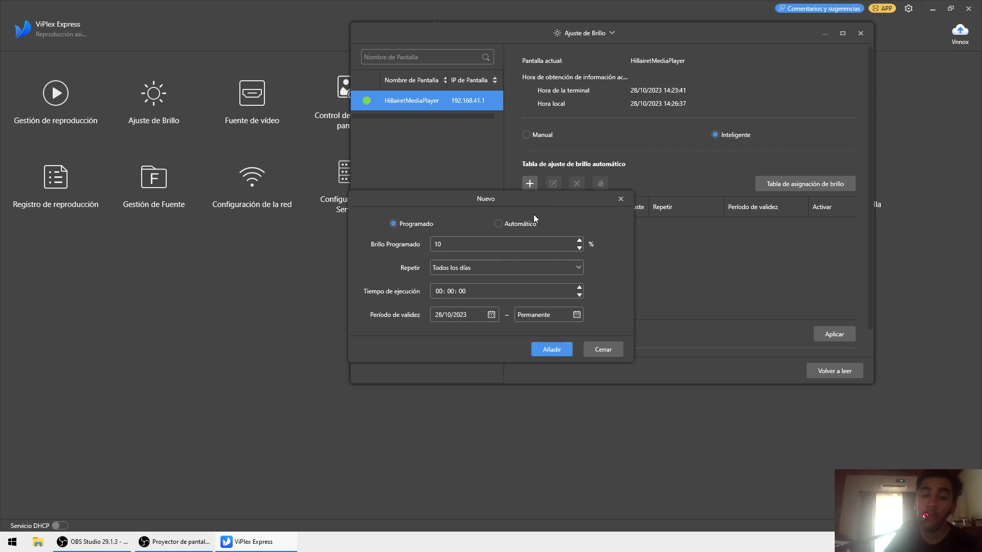
left_click(439, 292)
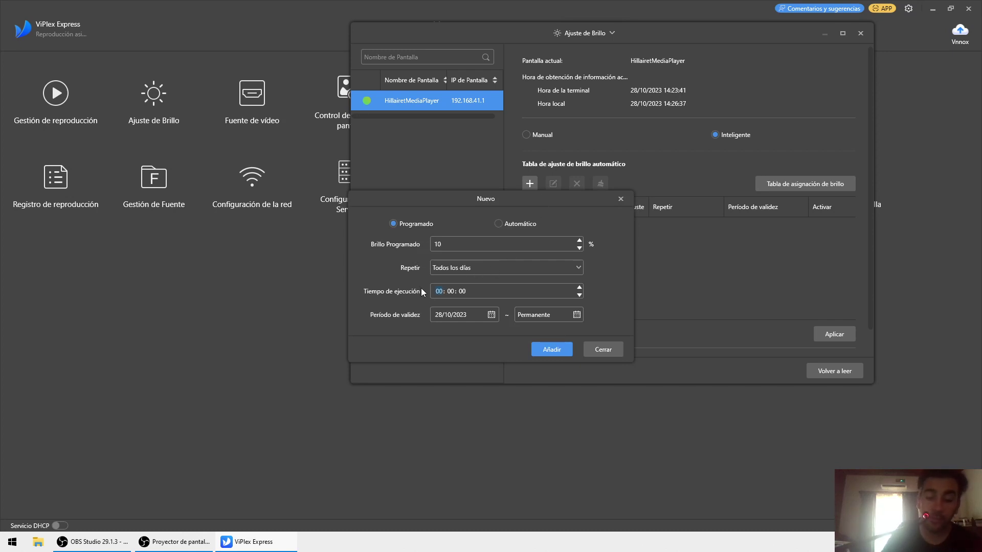
type("8")
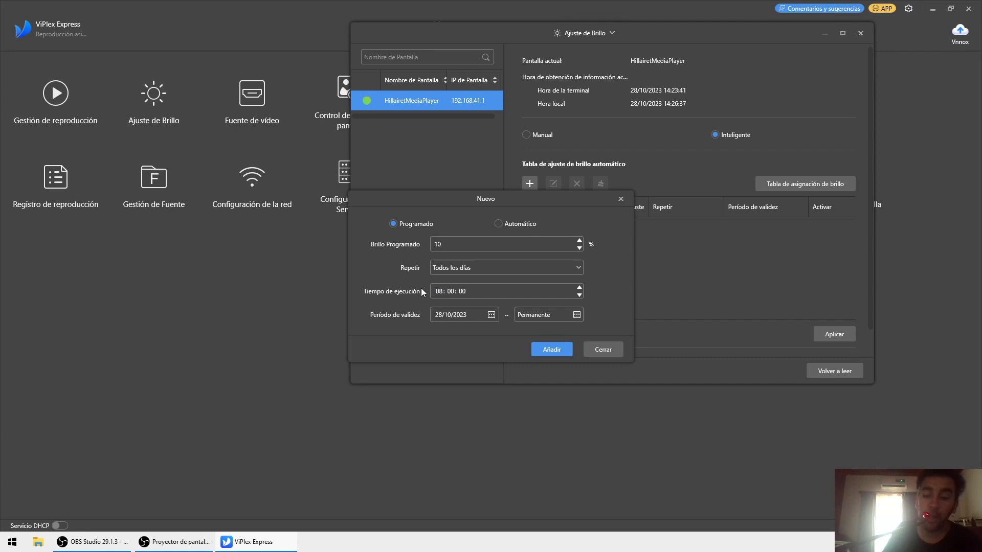
left_click(547, 351)
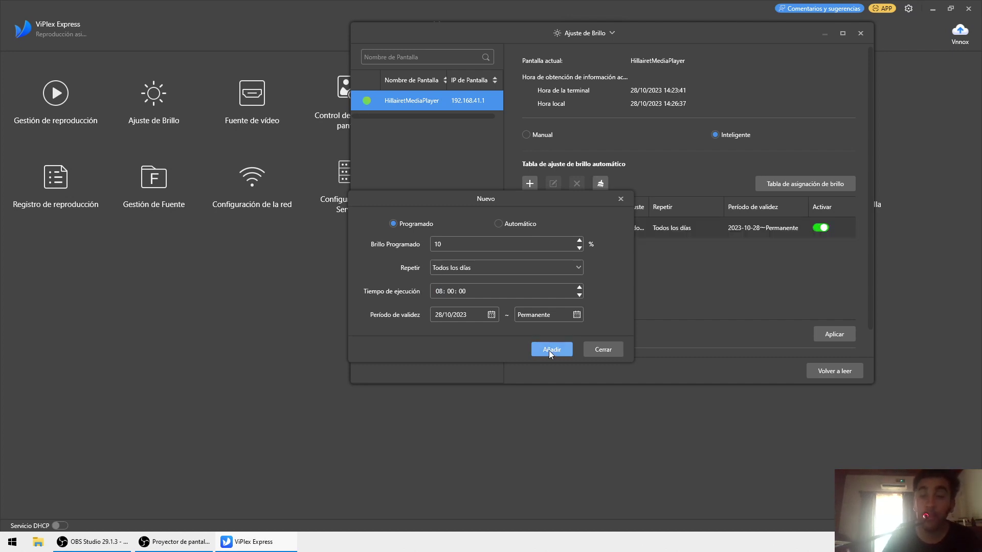
left_click(597, 345)
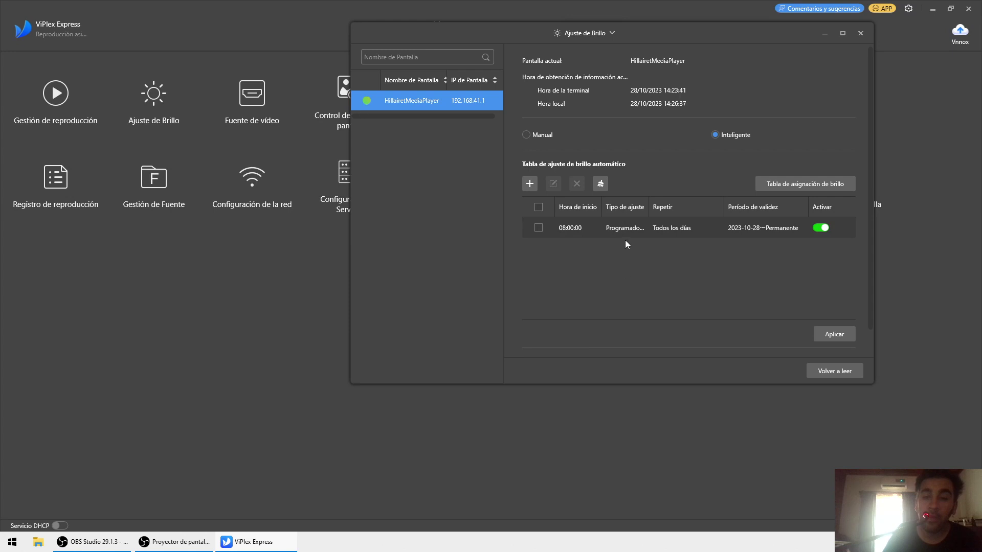
- Edit the 08:00 entry's brightness value to 80, then open a blank new-entry form
left_click(665, 231)
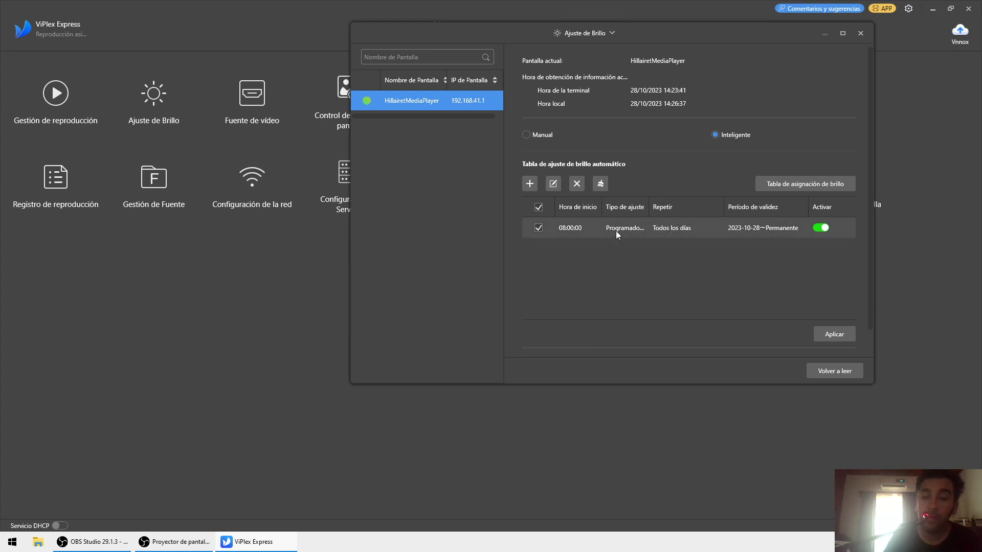
left_click(600, 187)
left_click(559, 309)
left_click(556, 184)
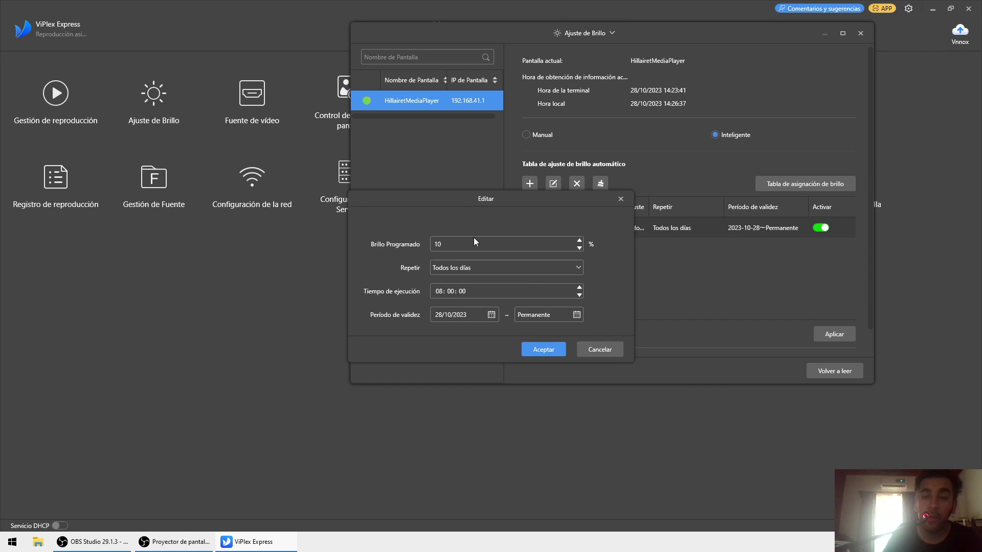
double_click(447, 241)
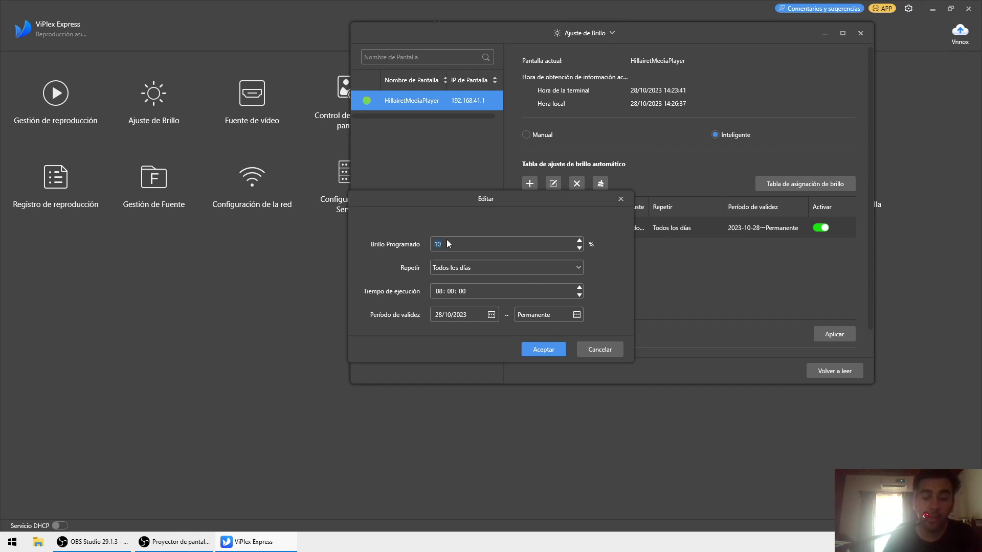
type("80")
left_click(536, 346)
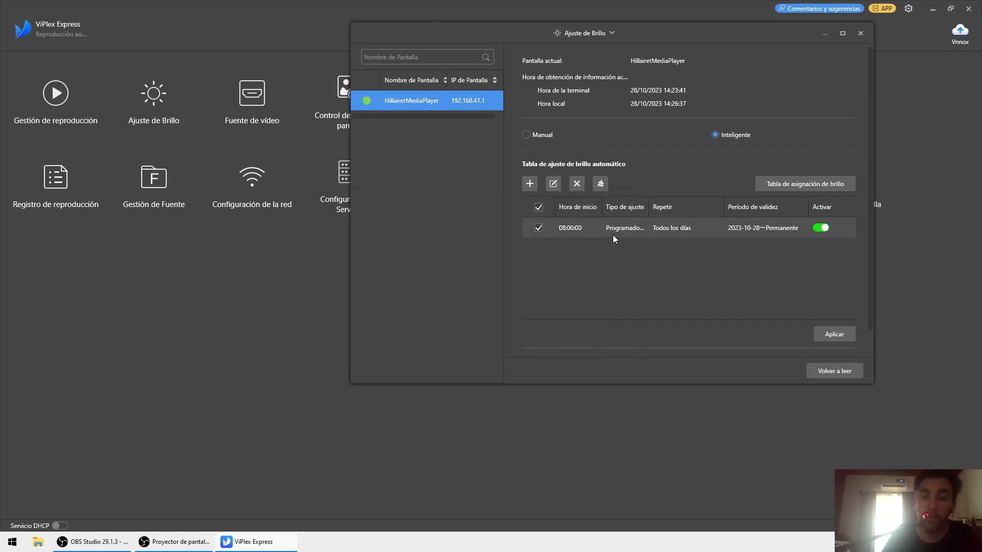
left_click(531, 184)
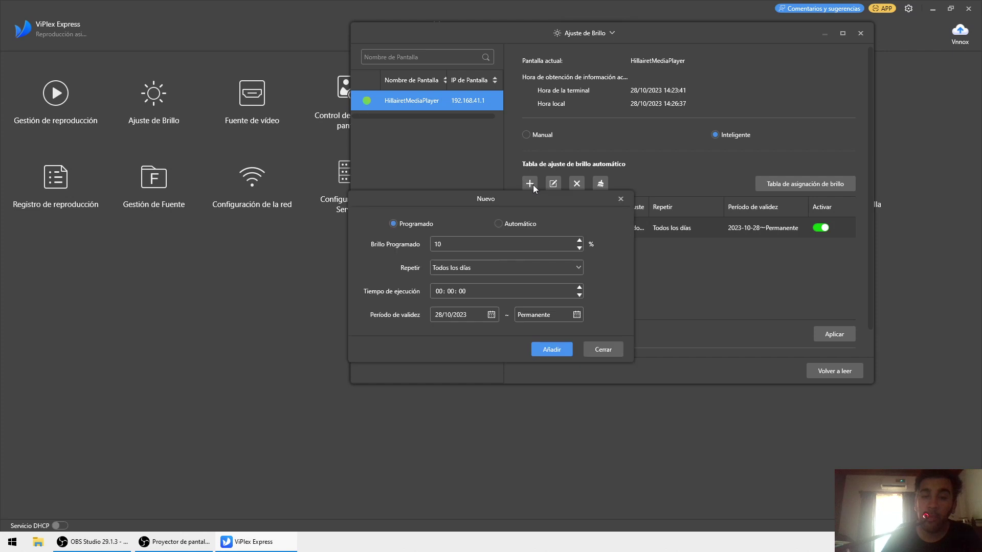
- Add a daily 13:00 entry at 15% brightness
left_click(441, 293)
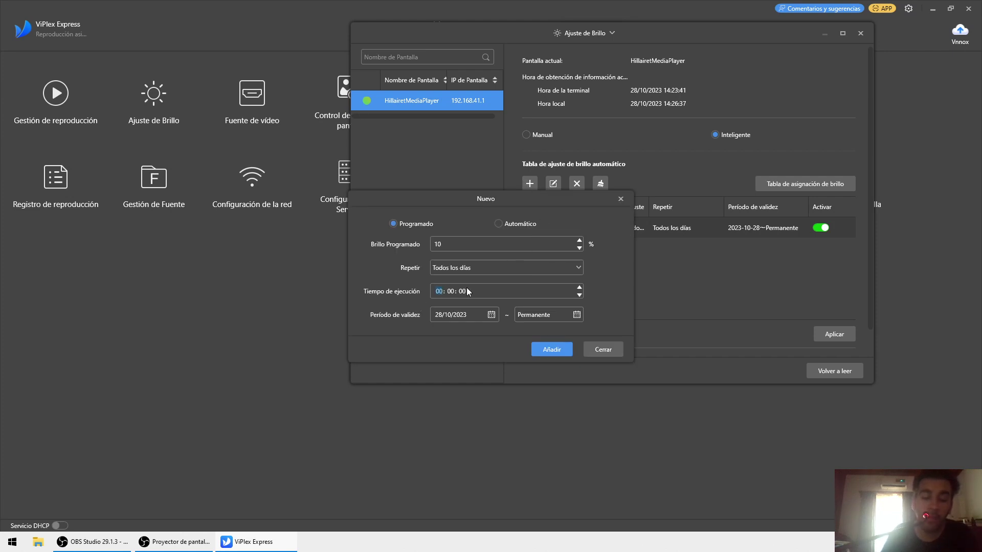
left_click(448, 244)
key("BackSpace")
type("5")
left_click(542, 351)
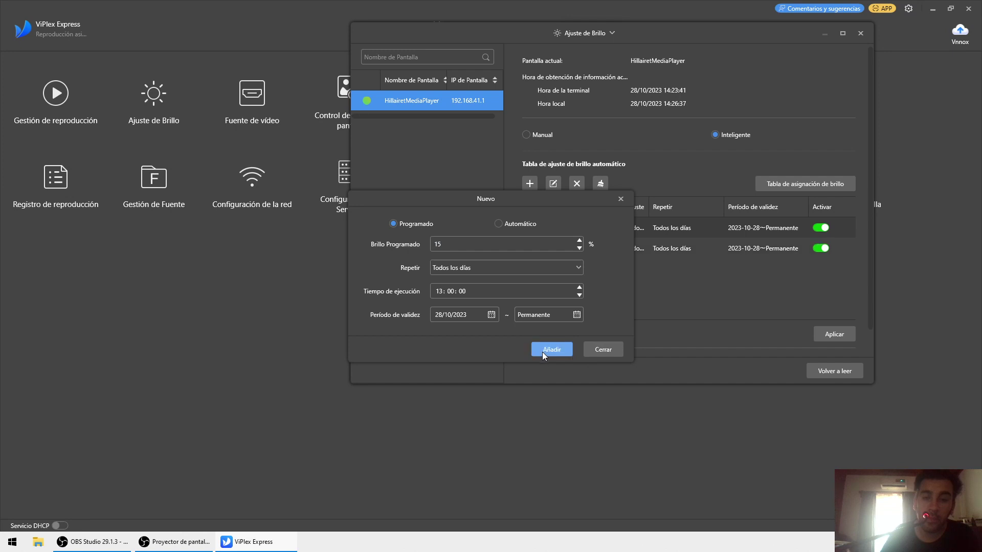
left_click(598, 350)
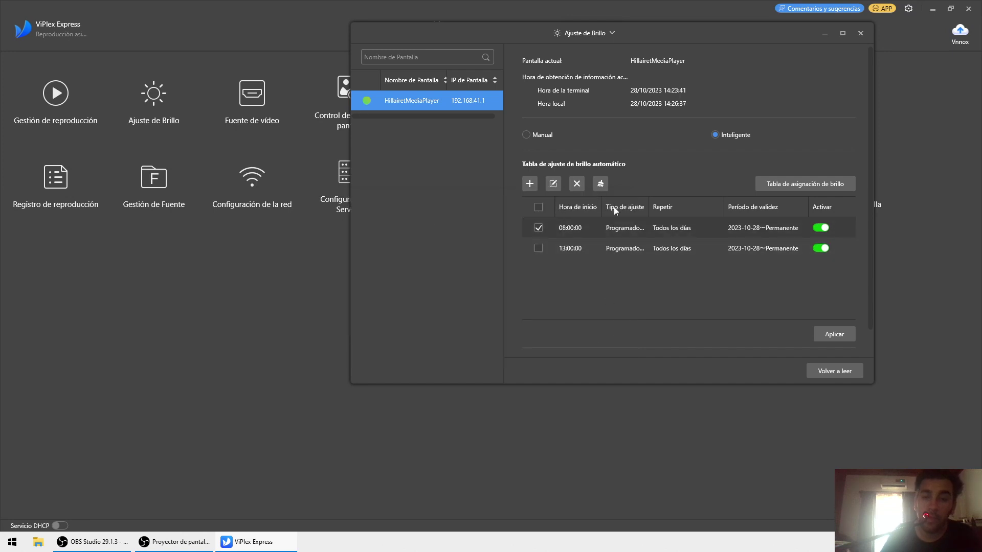
- Add daily entries for 17:00 at 5% and 00:00 at 0% brightness
left_click(530, 185)
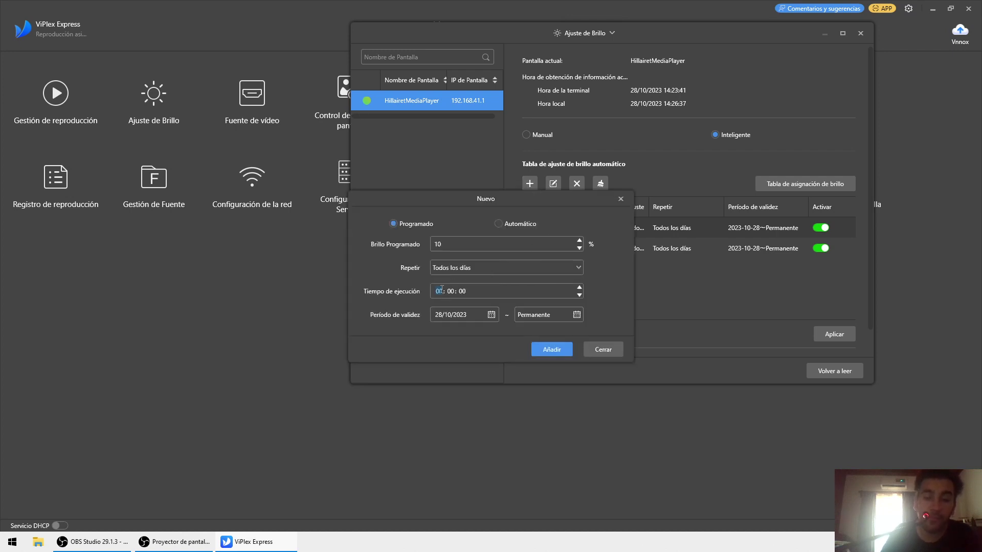
type("17")
type("5")
left_click(552, 349)
left_click(617, 346)
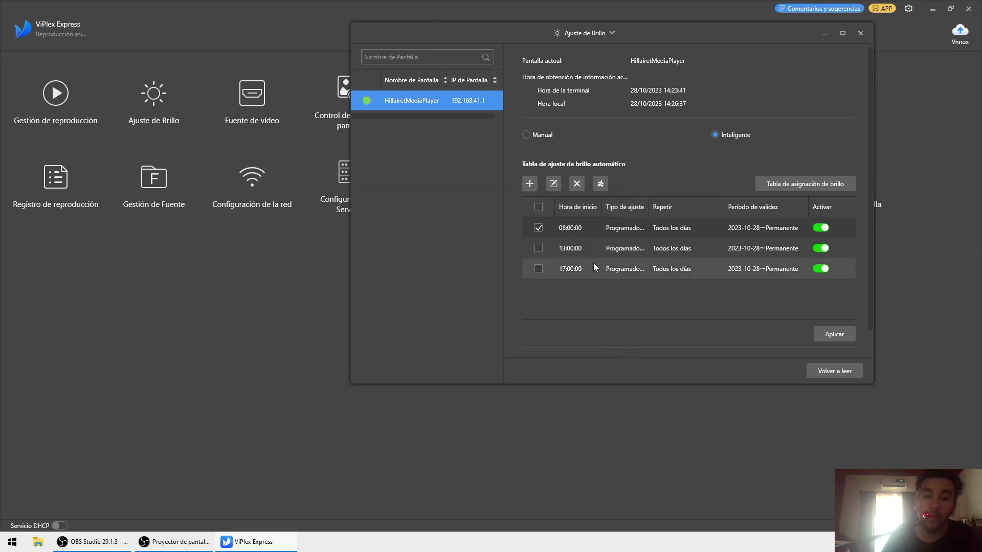
left_click(529, 184)
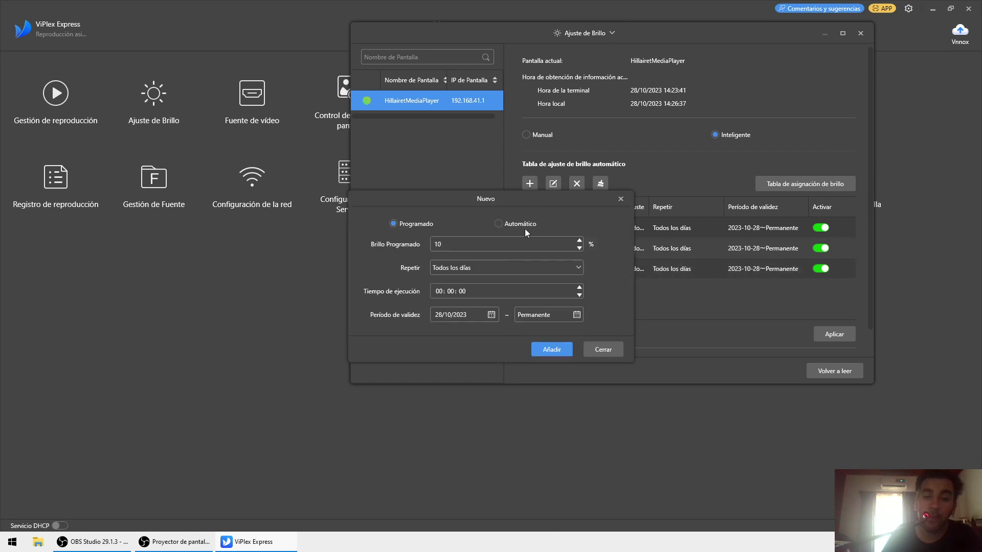
double_click(449, 247)
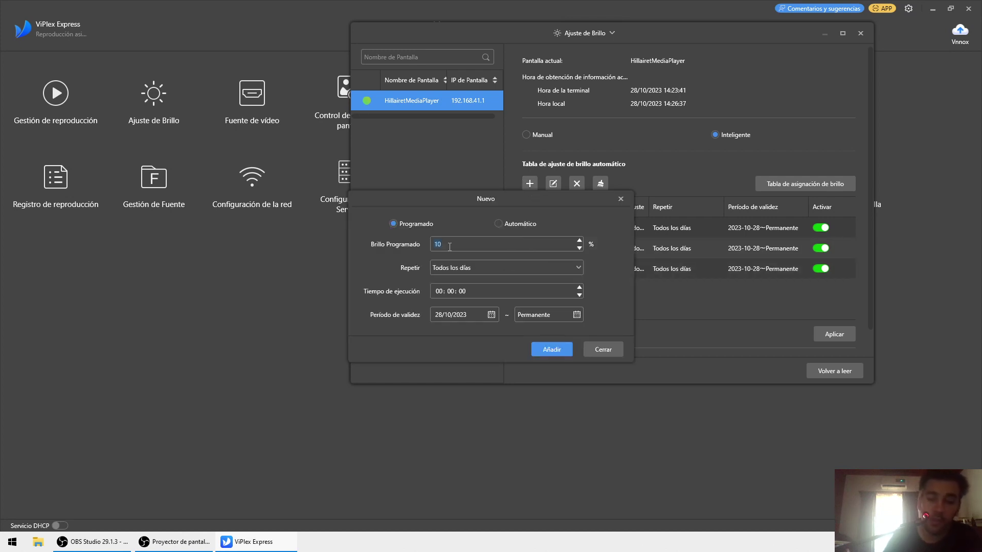
type("0")
left_click(563, 351)
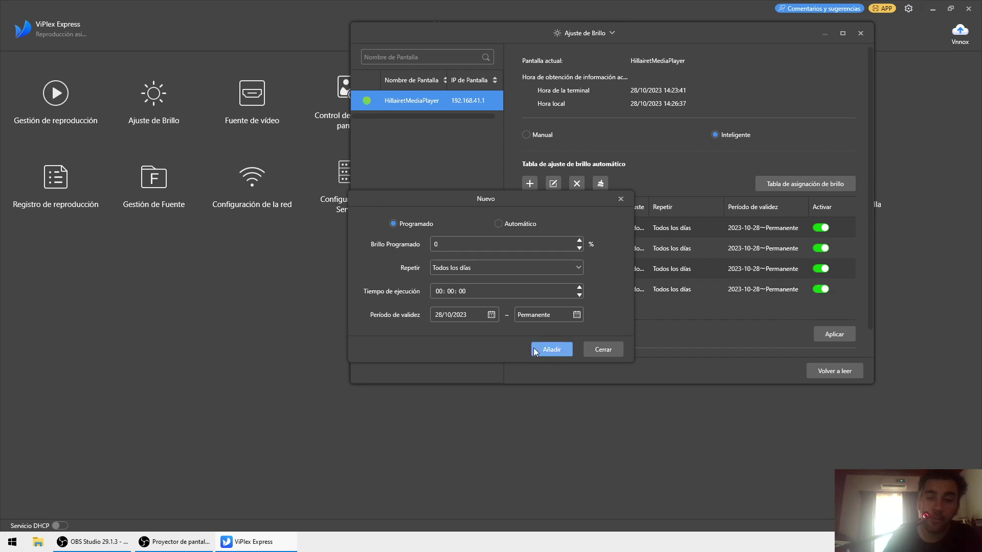
left_click(615, 351)
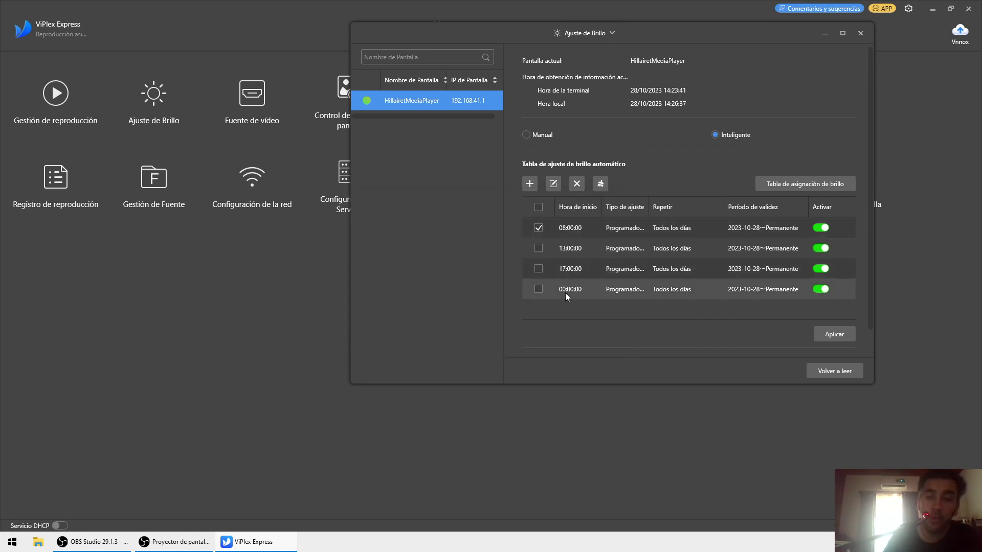
- Re-tick the schedule rows, widen the Tipo de ajuste column, and close Ajuste de Brillo
left_click(538, 228)
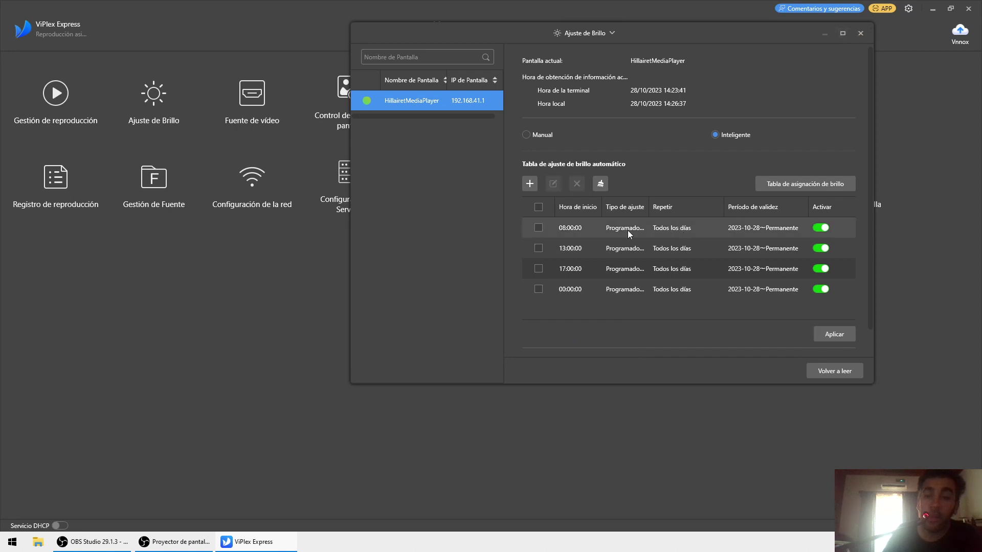
left_click(540, 206)
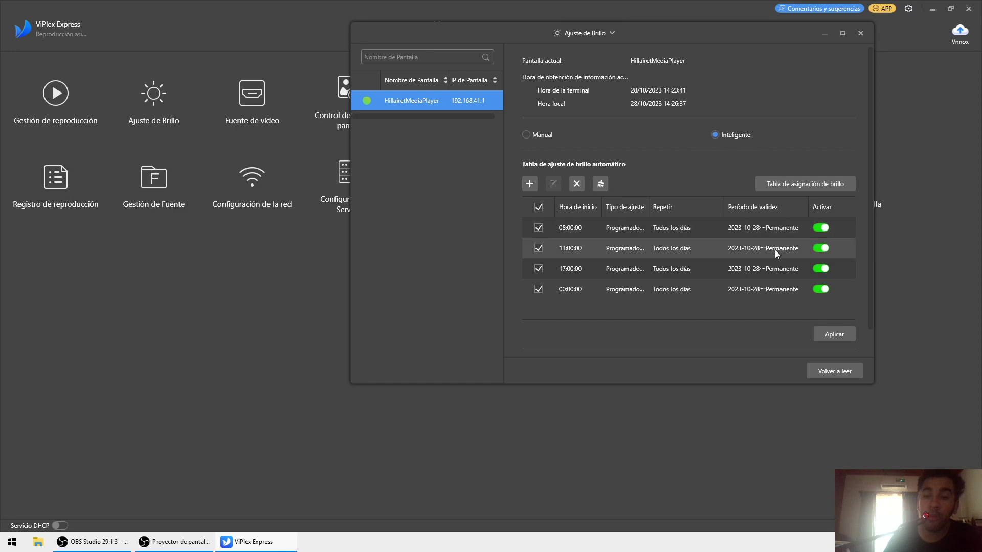
left_click(538, 206)
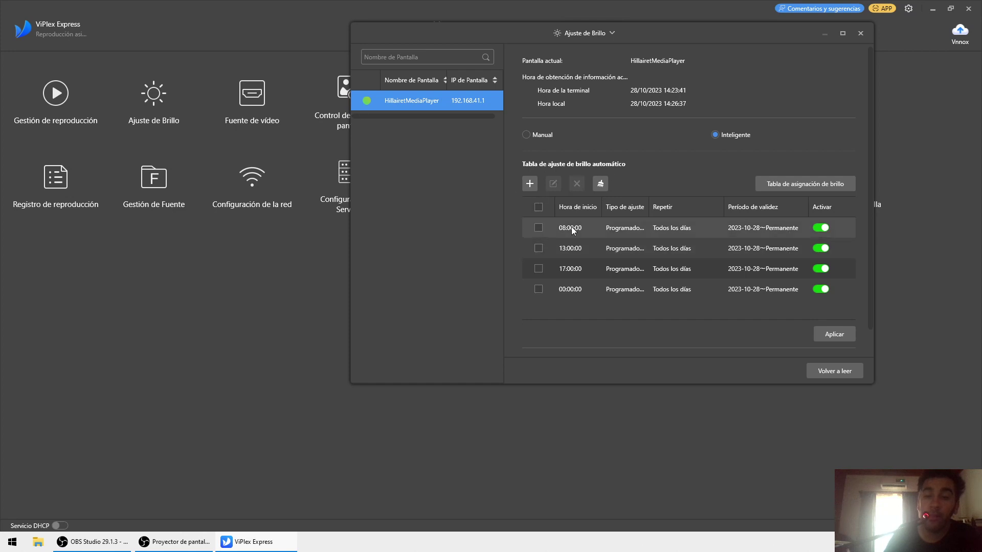
left_click(572, 226)
left_click(553, 184)
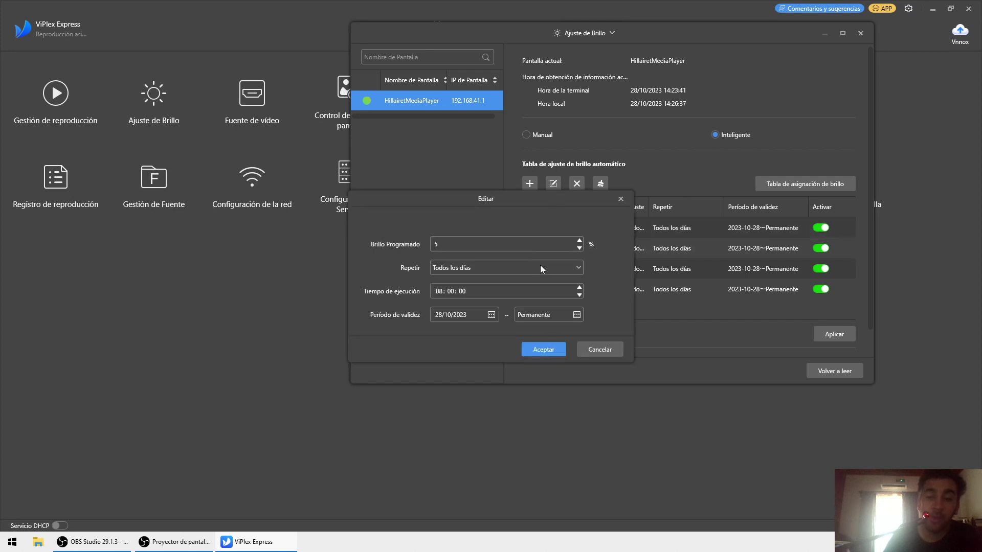
left_click(596, 349)
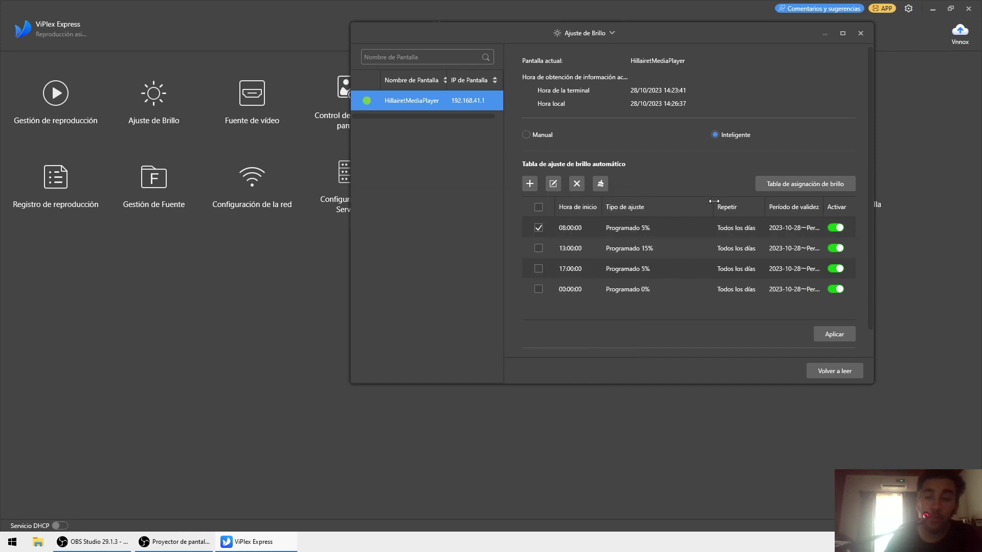
left_click_drag(714, 201, 706, 201)
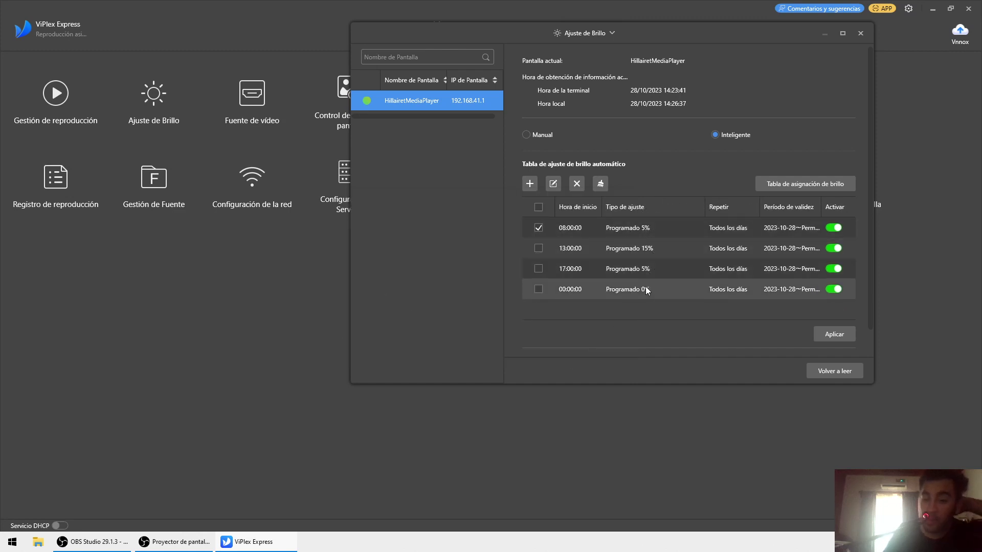
left_click(861, 34)
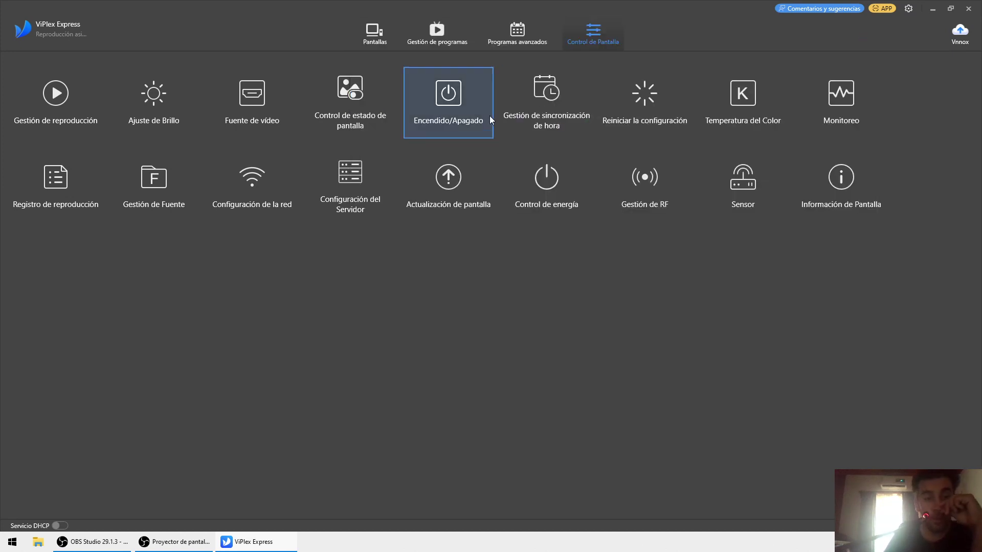
- Open the Fuente de vídeo window maximised and try the Personalizar HDMI resolution
left_click(273, 125)
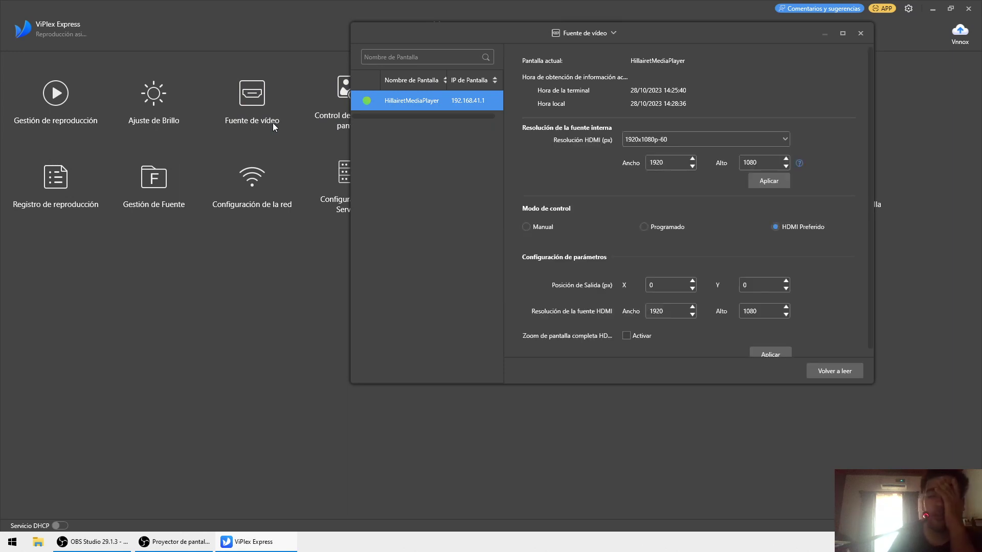
double_click(717, 28)
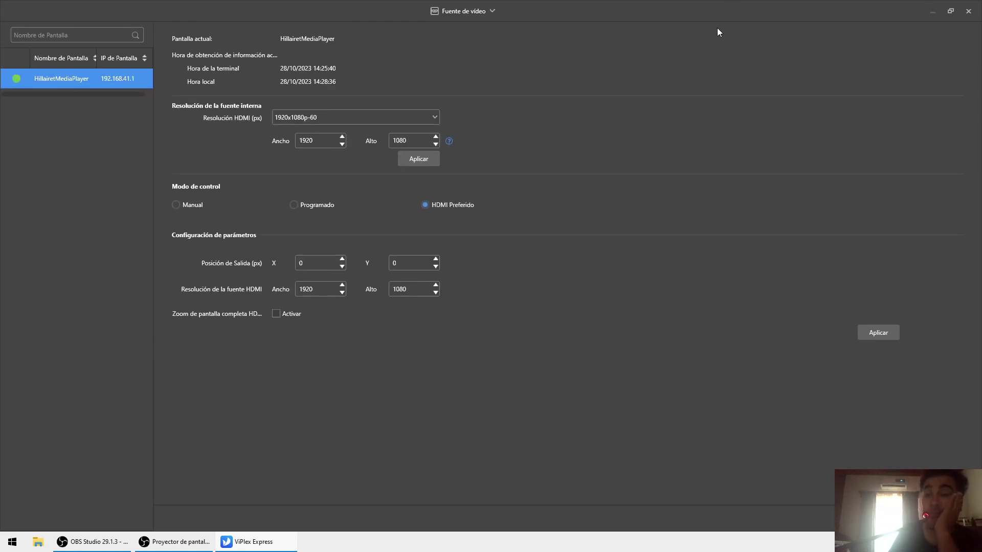
left_click(369, 117)
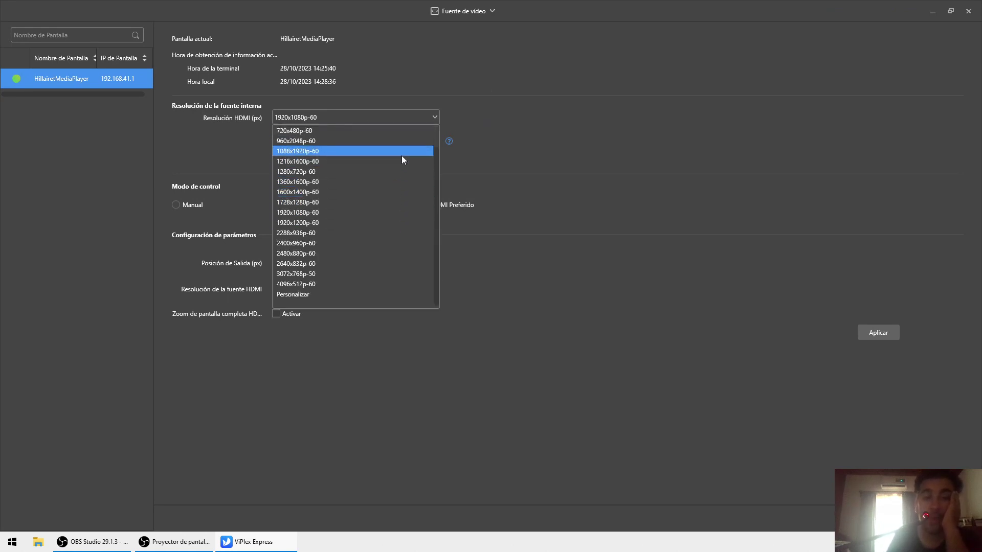
left_click(587, 146)
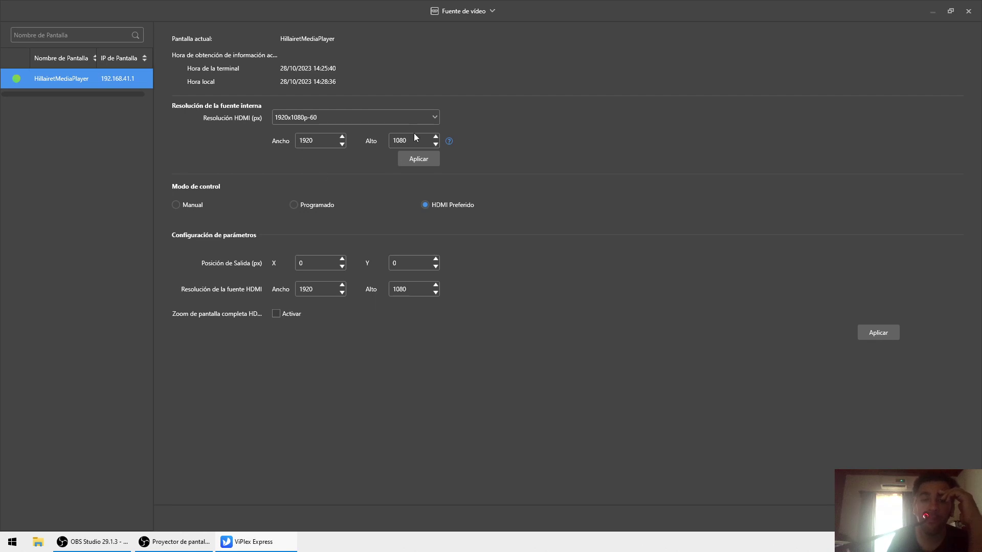
left_click(397, 117)
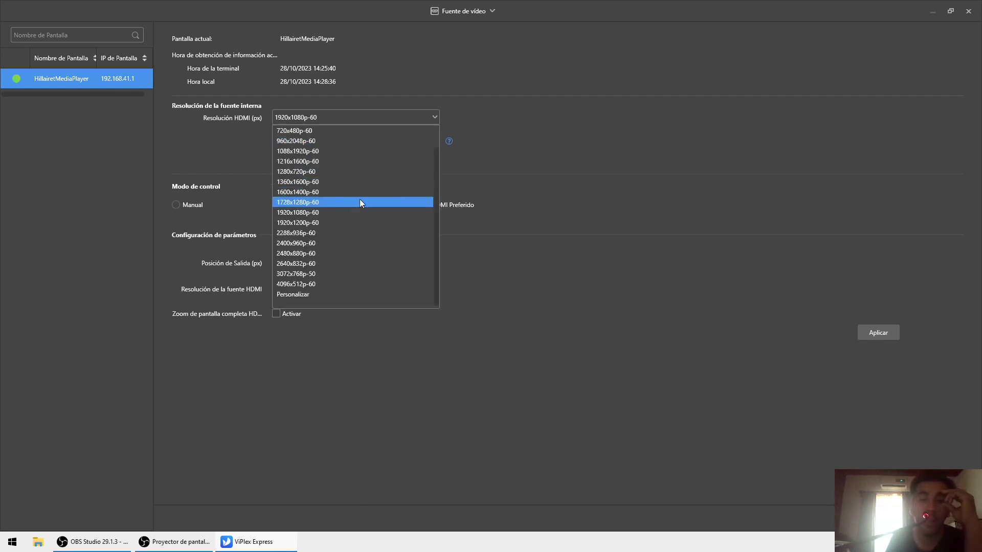
left_click(355, 294)
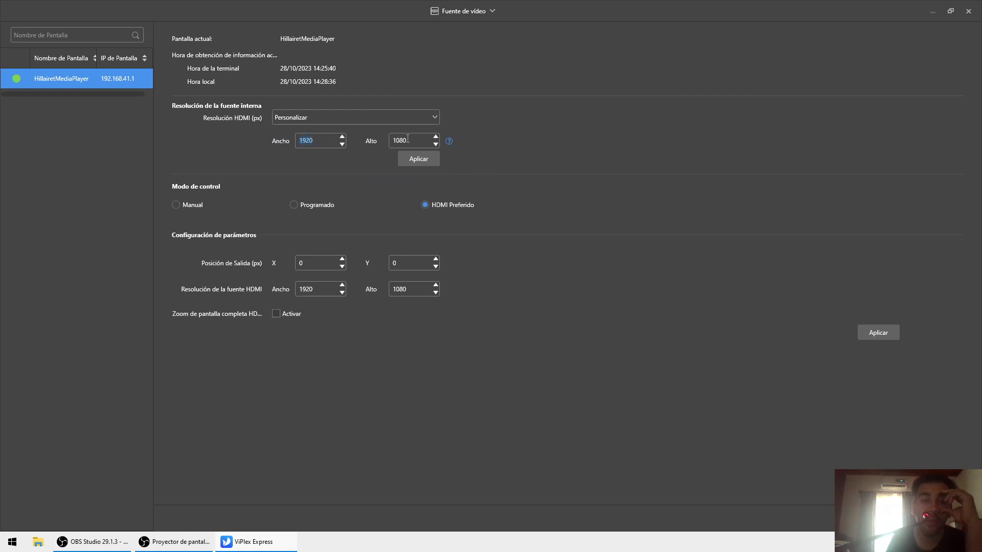
left_click(391, 118)
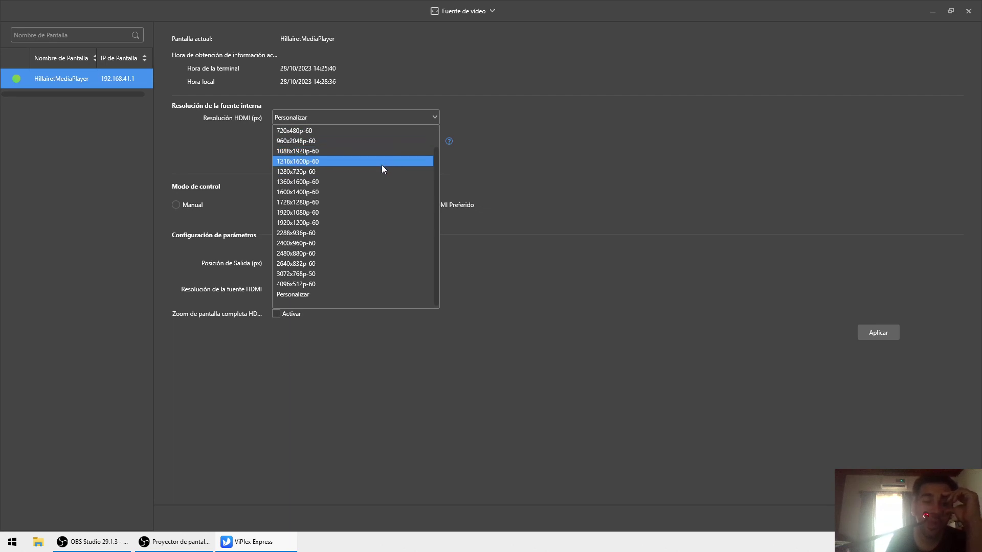
left_click(249, 347)
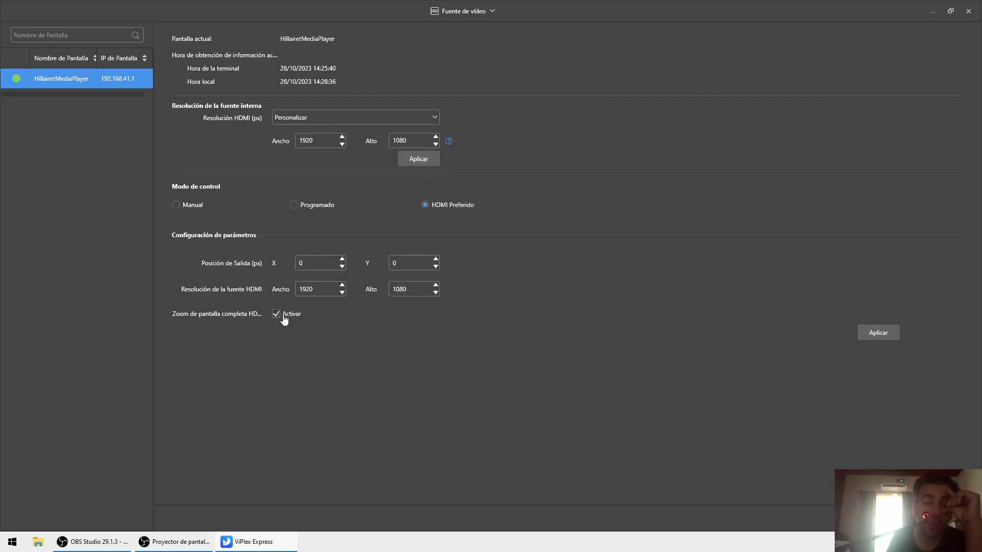
- Choose 1920x1080p-60 as the HDMI resolution and uncheck full-screen HDMI zoom
left_click(349, 120)
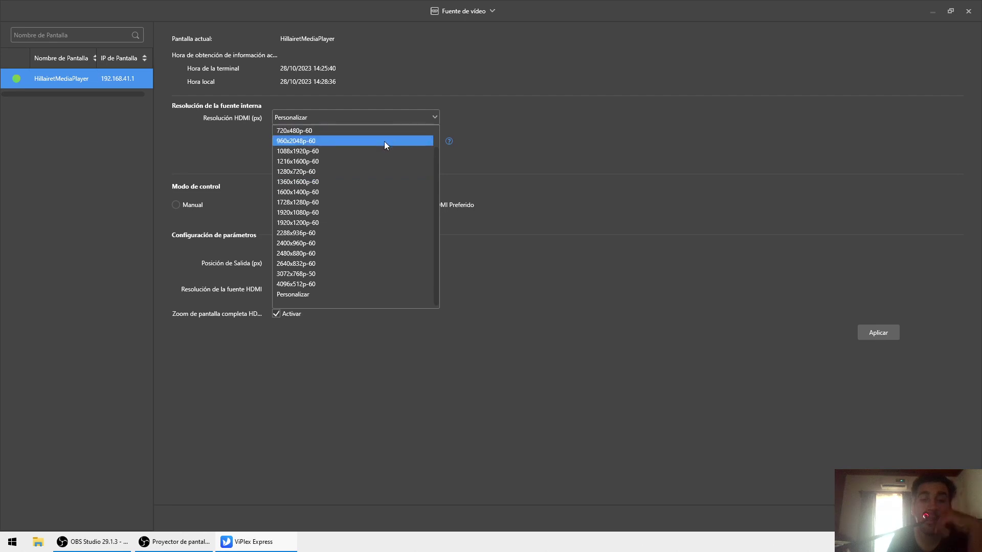
left_click(342, 212)
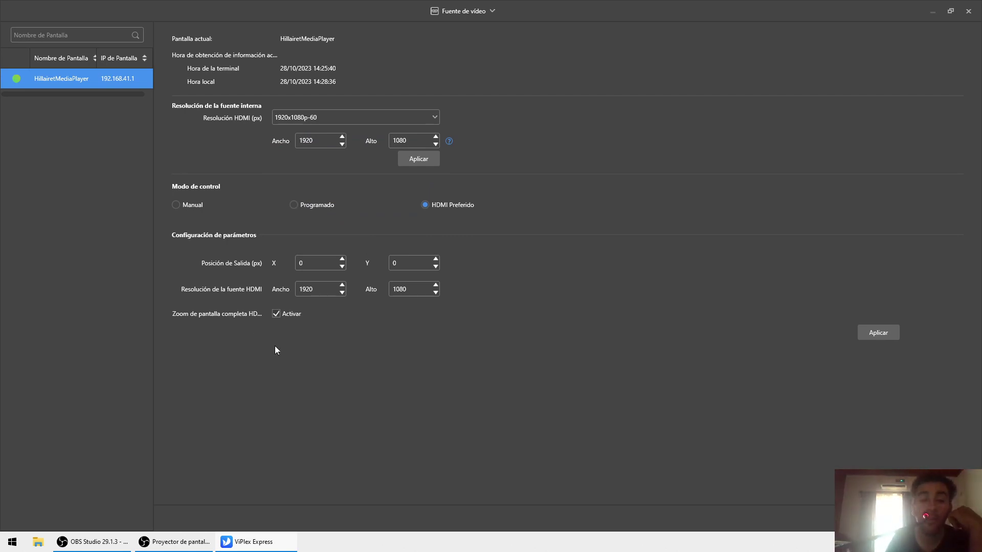
left_click(277, 314)
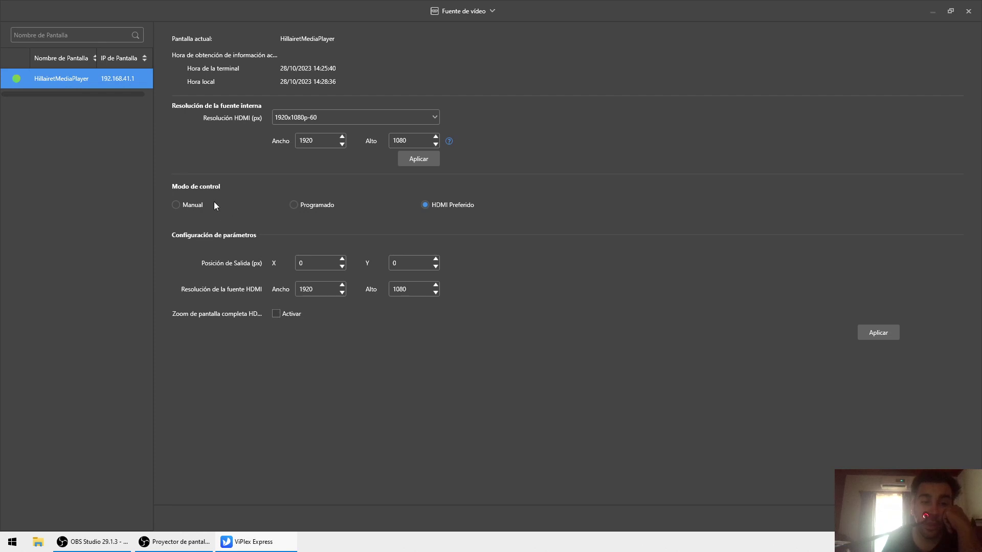
- Try Manual (HDMI/Interna) and Programado modes, keep HDMI Preferido, and close Fuente de vídeo
left_click(196, 208)
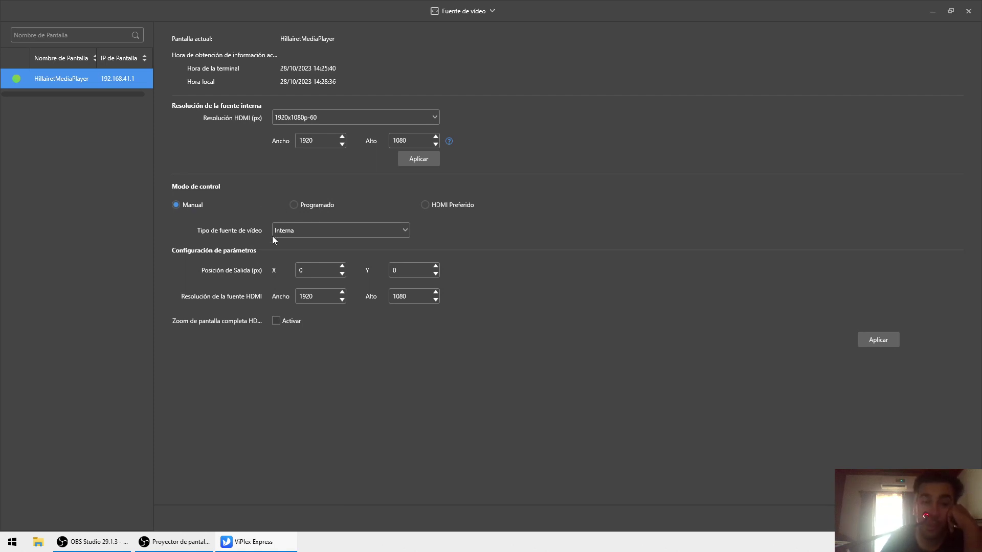
left_click(316, 231)
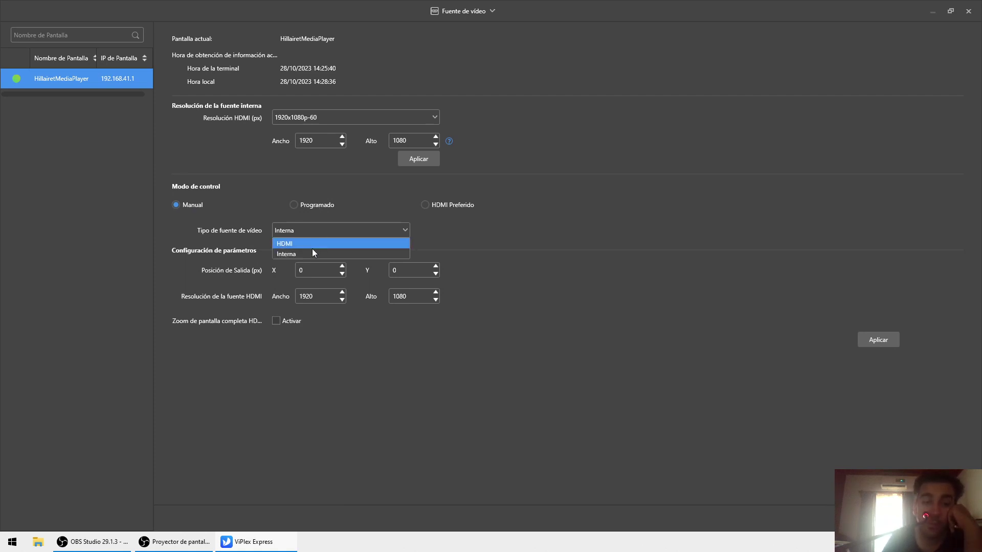
left_click(317, 243)
left_click(320, 229)
left_click(314, 254)
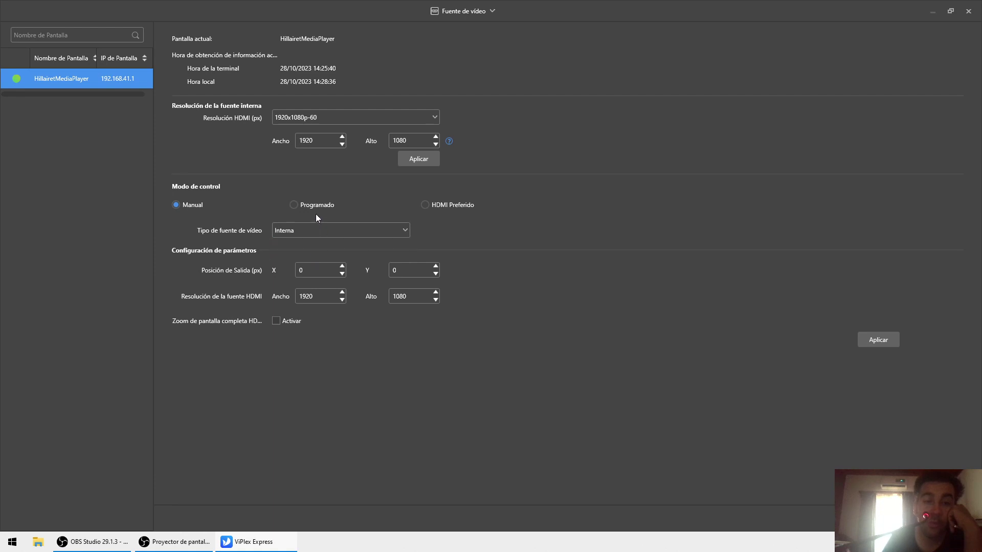
left_click(315, 206)
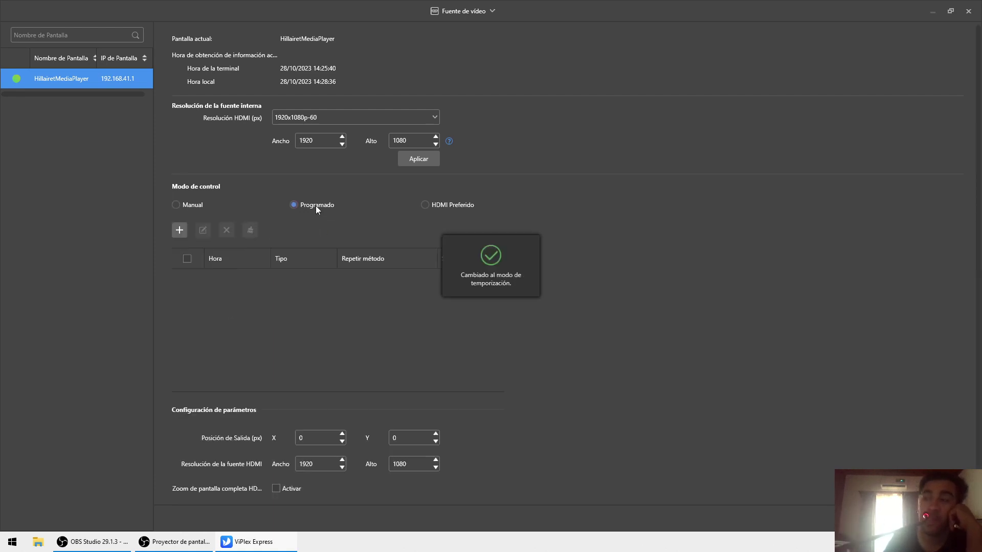
left_click(426, 208)
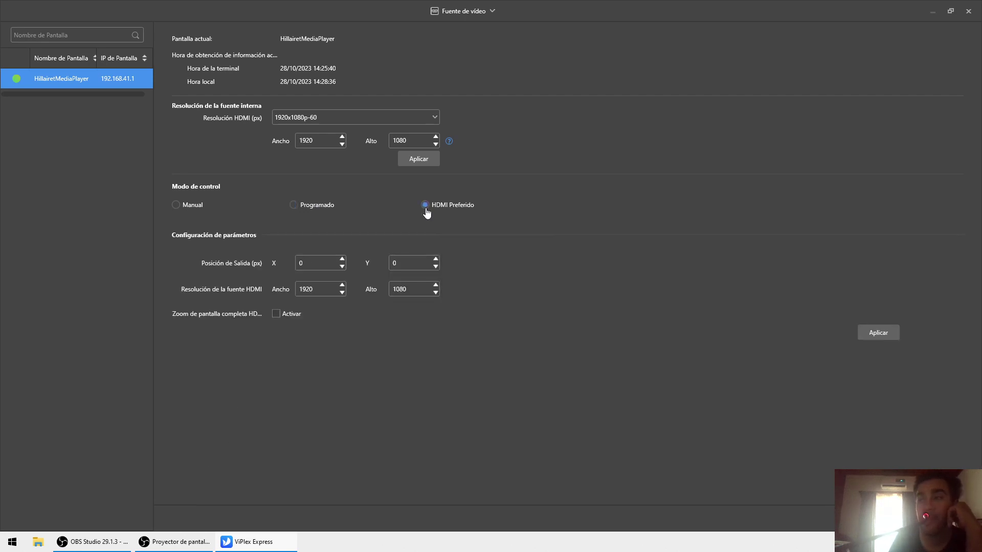
left_click(968, 11)
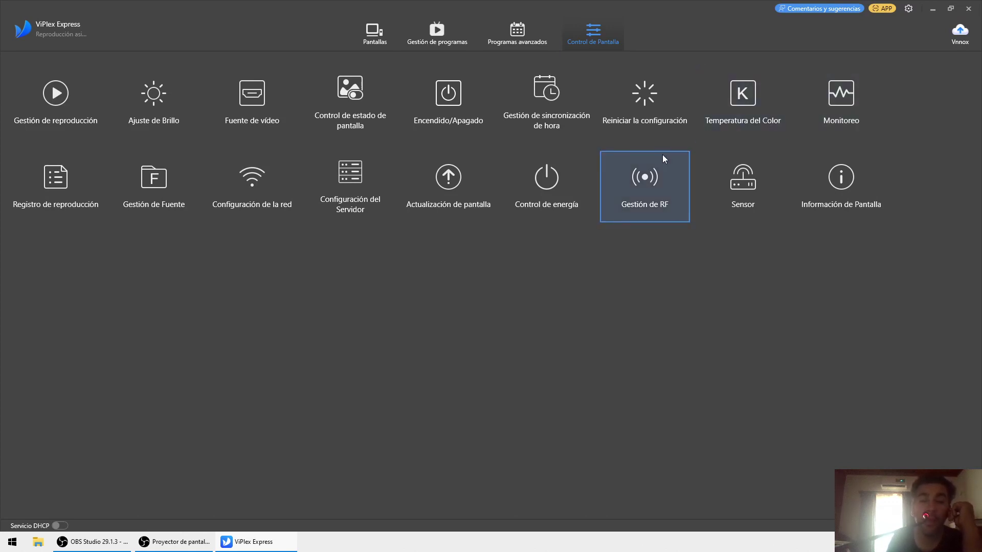
left_click(272, 171)
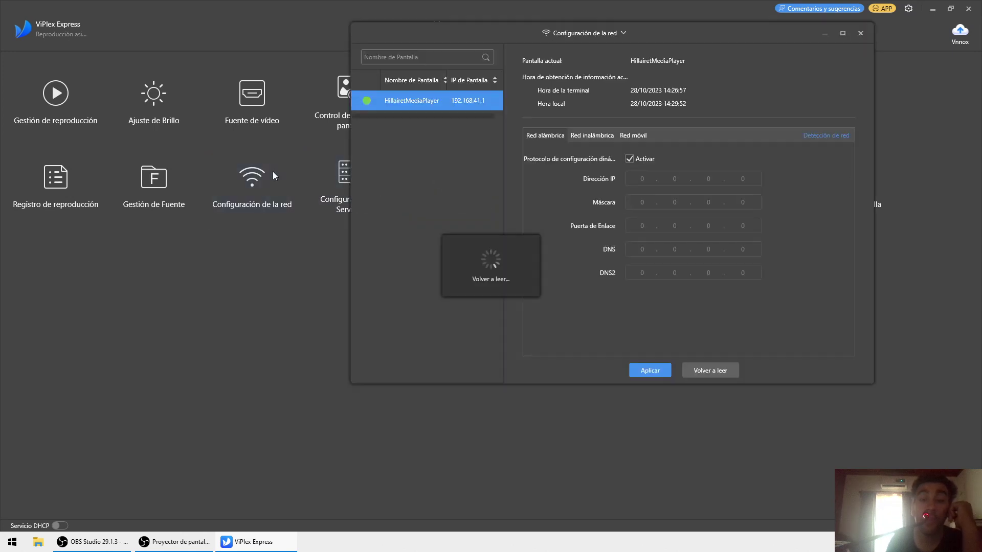
left_click(581, 136)
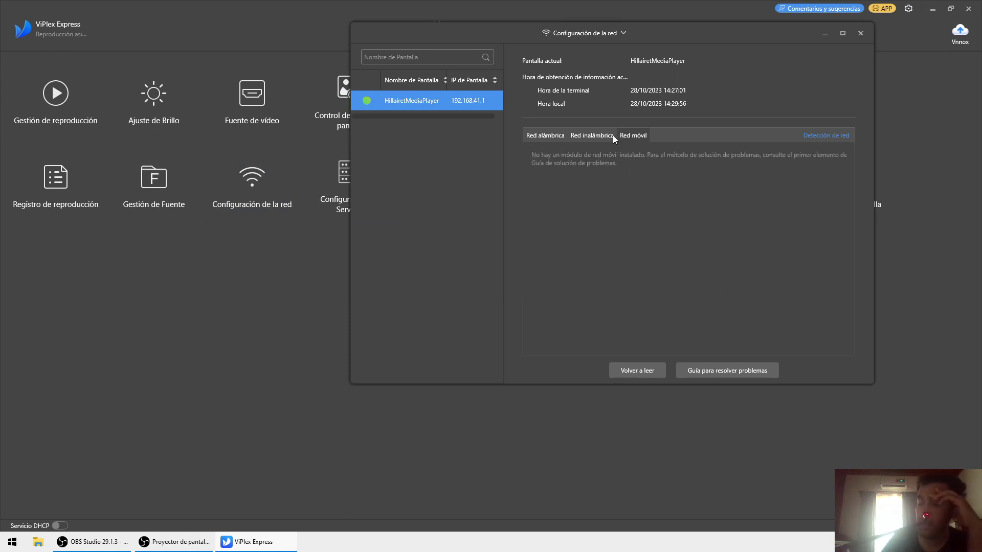
left_click(613, 135)
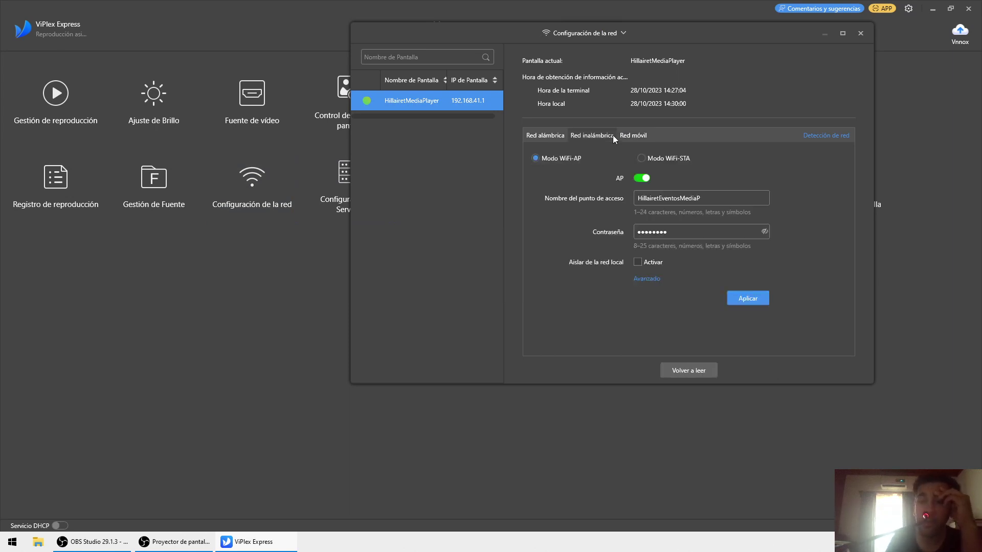
left_click(544, 136)
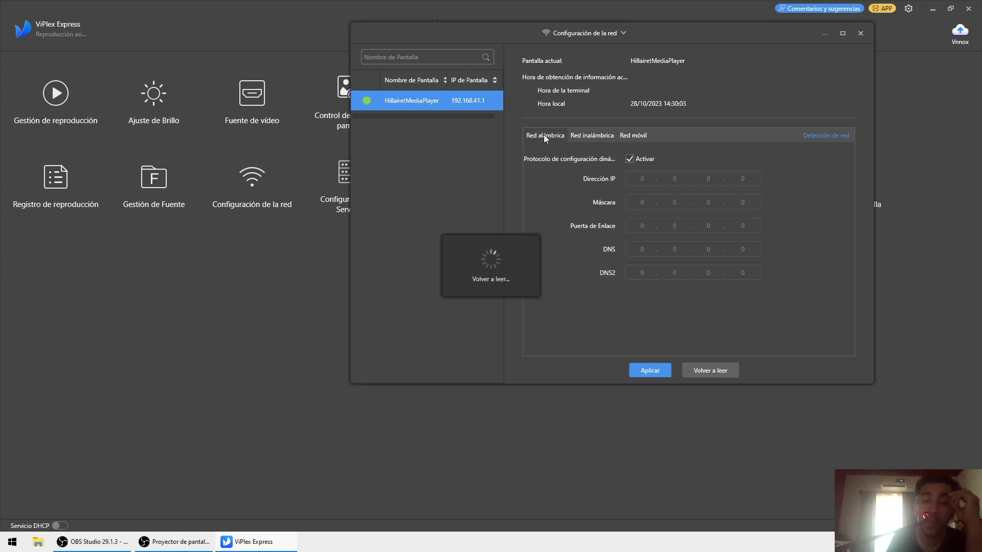
left_click(860, 33)
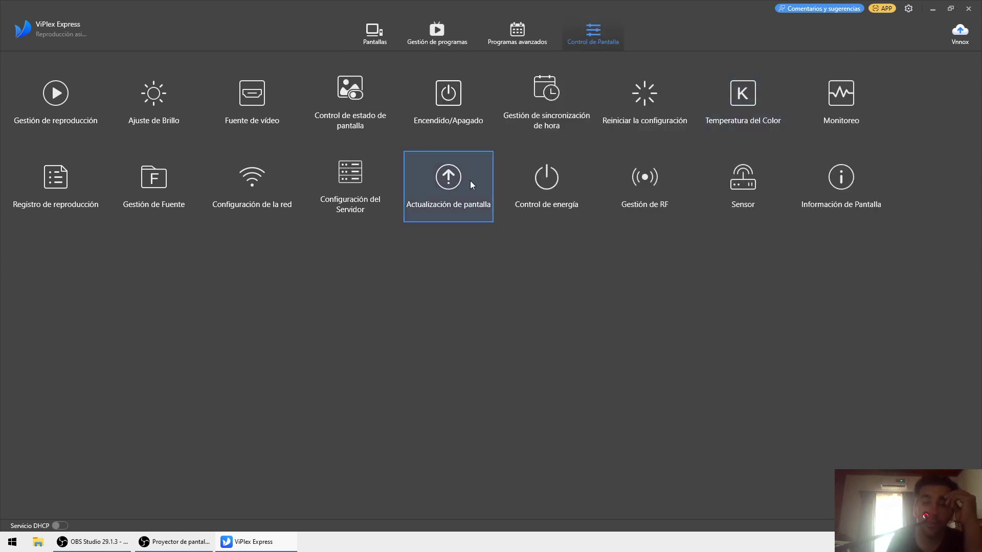
- Open and close Gestión de RF and Temperatura del Color, then open Monitoreo
left_click(650, 171)
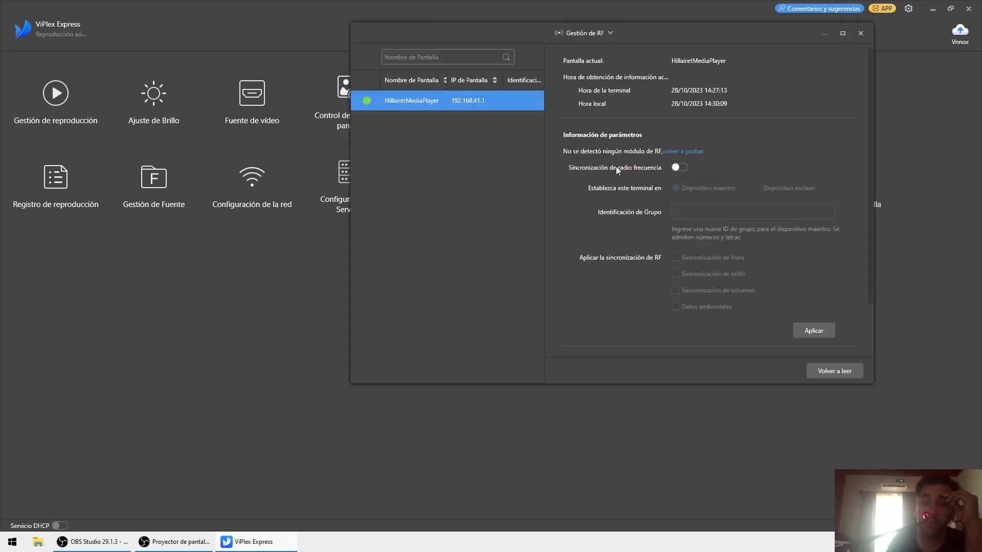
left_click(862, 34)
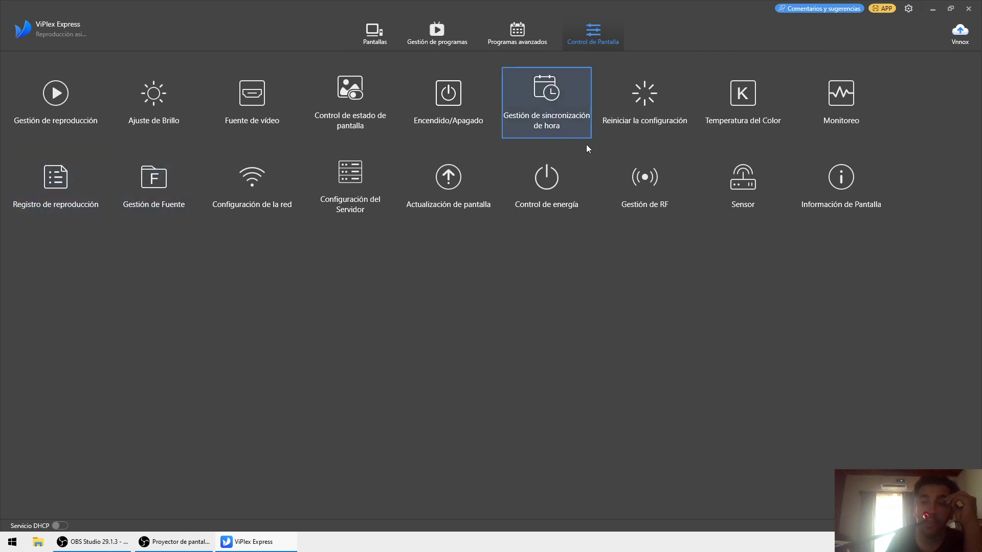
left_click(710, 84)
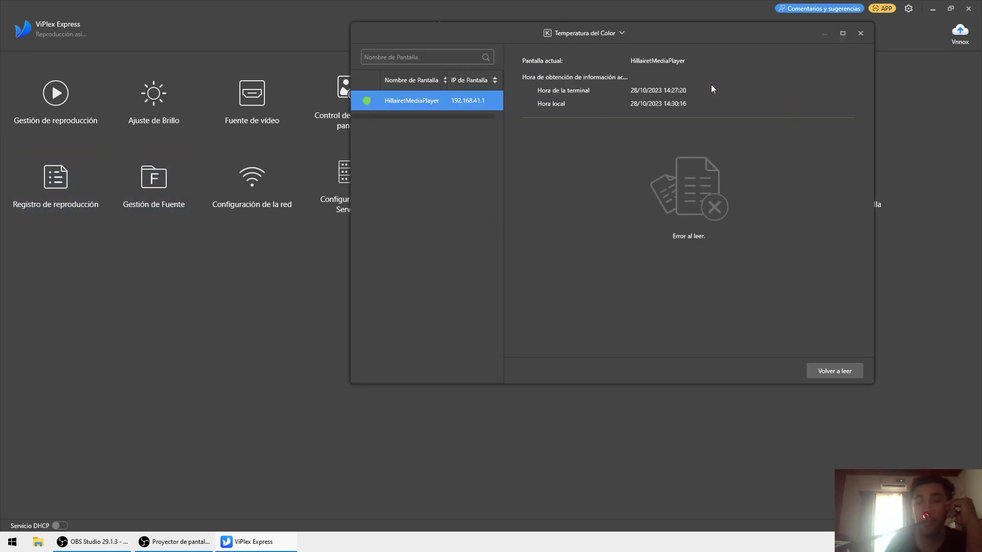
left_click(860, 33)
left_click(843, 101)
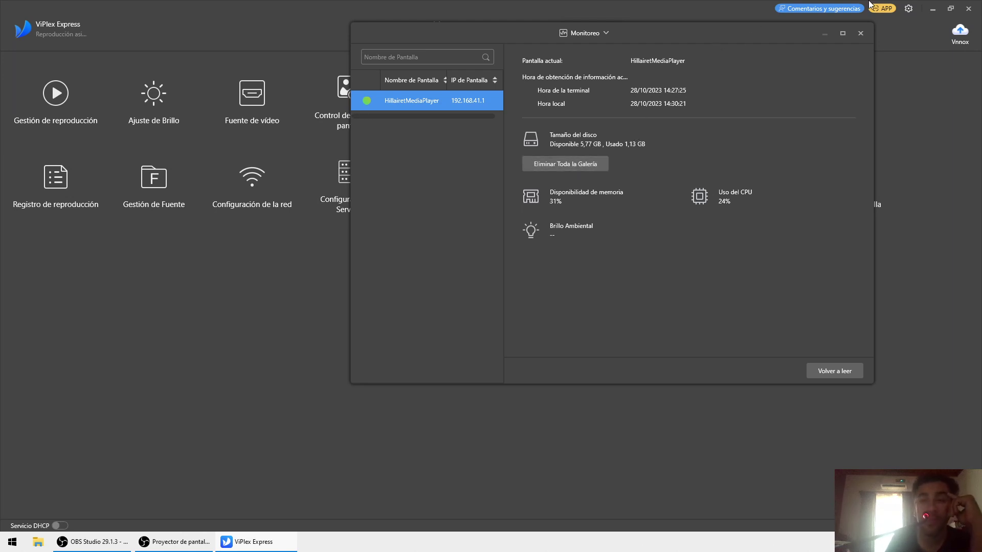
- Close the Monitoreo dialog
left_click(861, 33)
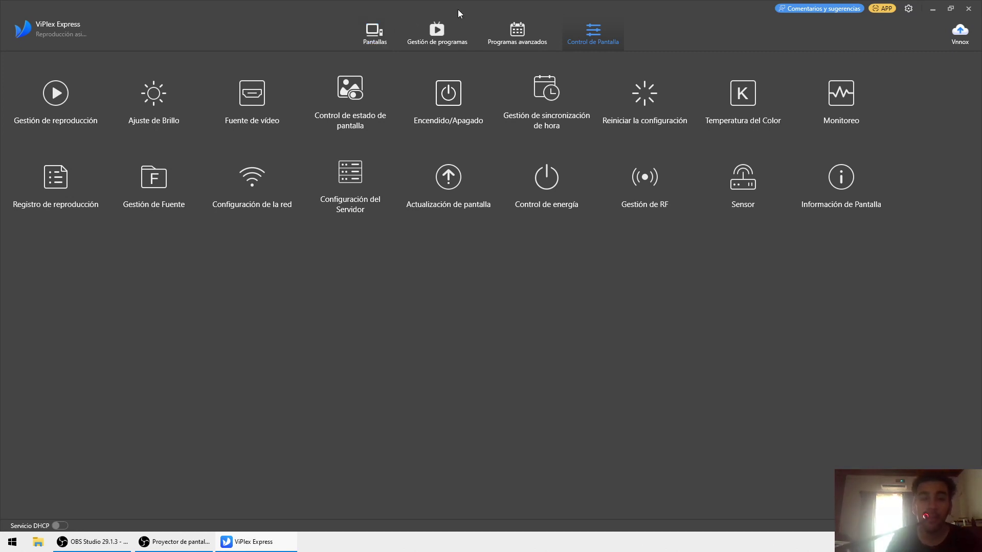
- Check the Encendido/Apagado settings, then switch to the Pantallas tab
left_click(443, 97)
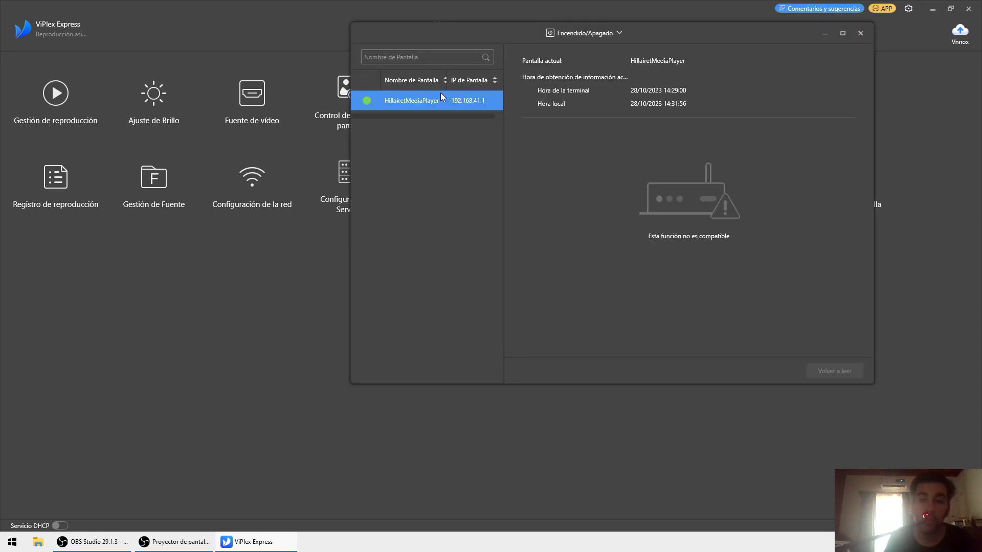
left_click(860, 34)
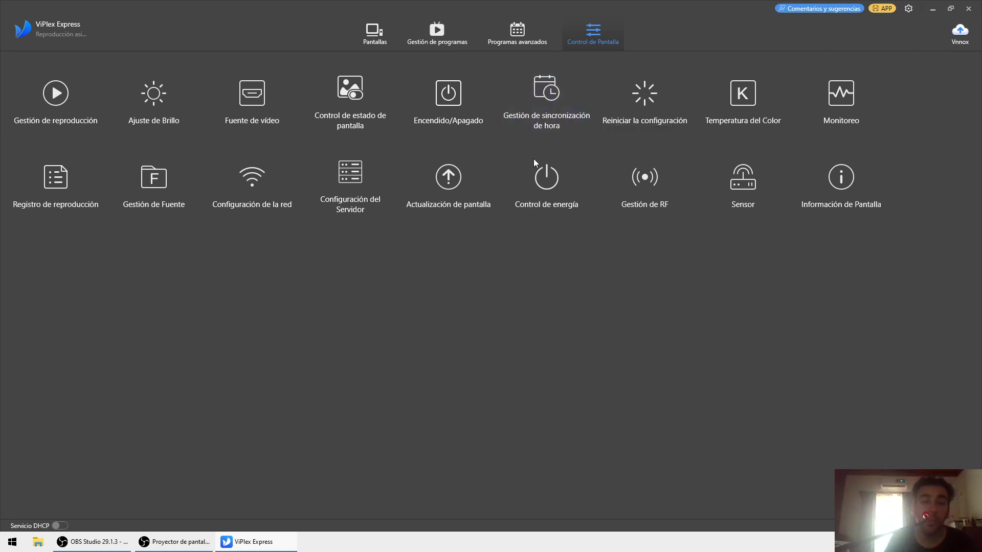
left_click(372, 35)
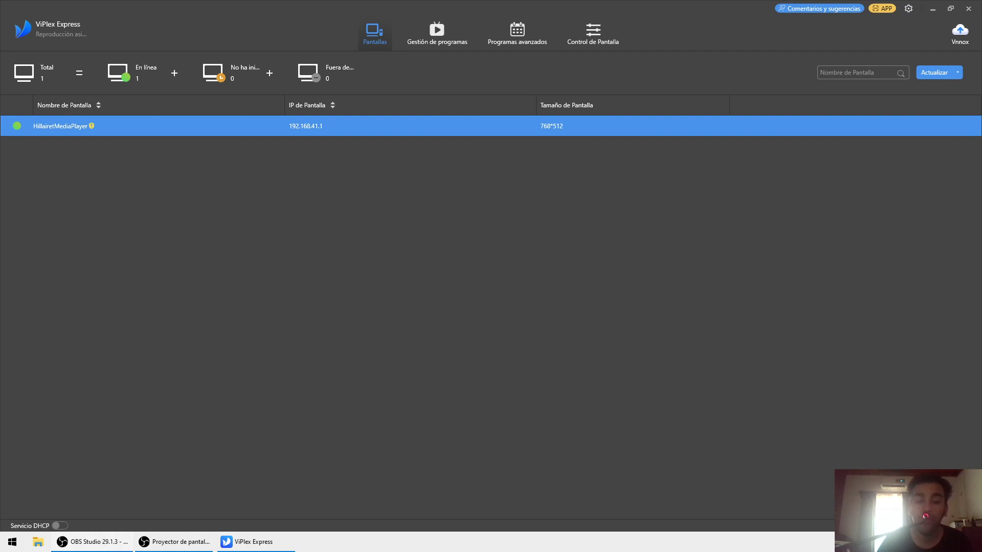
- Switch to OBS Studio and back to ViPlex Express
left_click(75, 549)
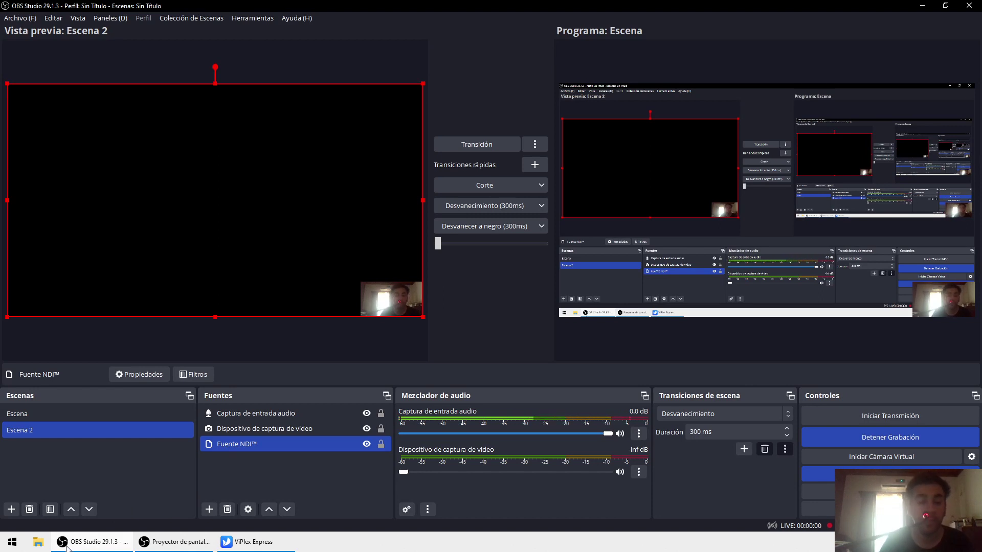
left_click(103, 543)
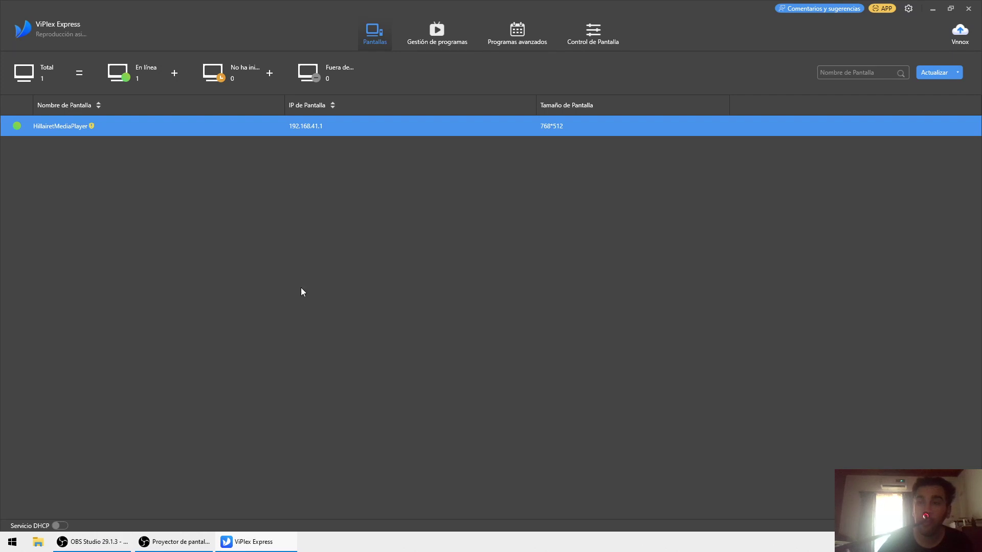
- Quit ViPlex Express, confirming the exit prompt, and bring OBS Studio to the front
left_click(968, 8)
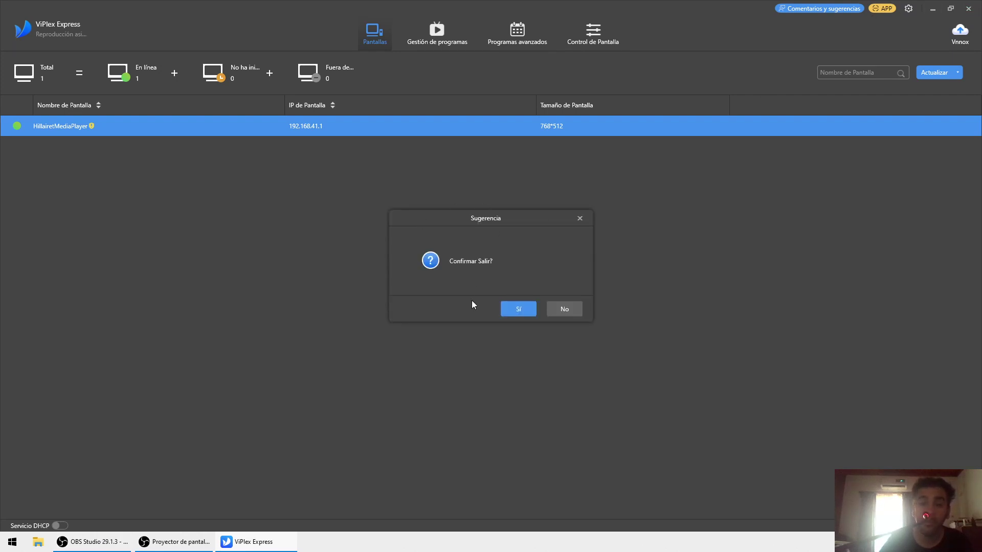
key("Return")
left_click(188, 212)
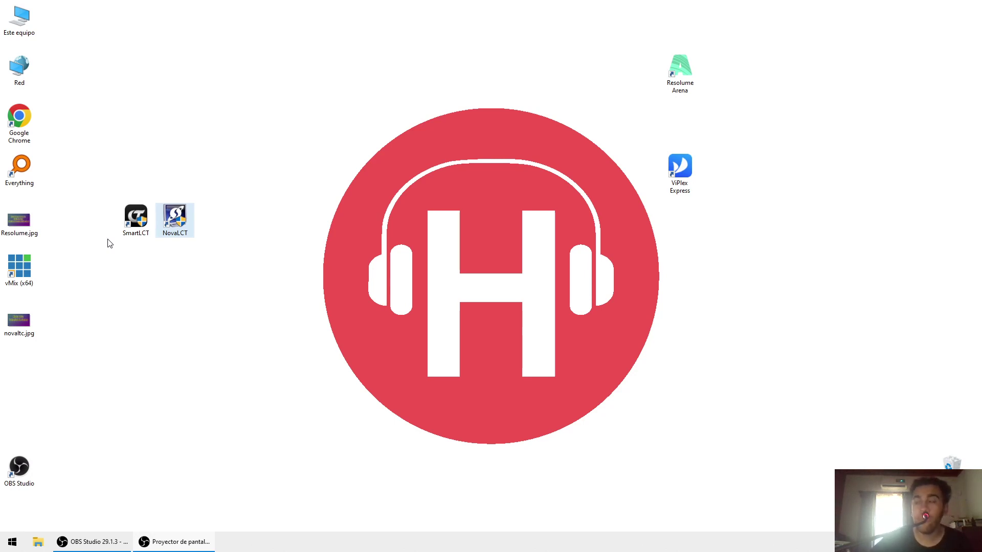
left_click(92, 542)
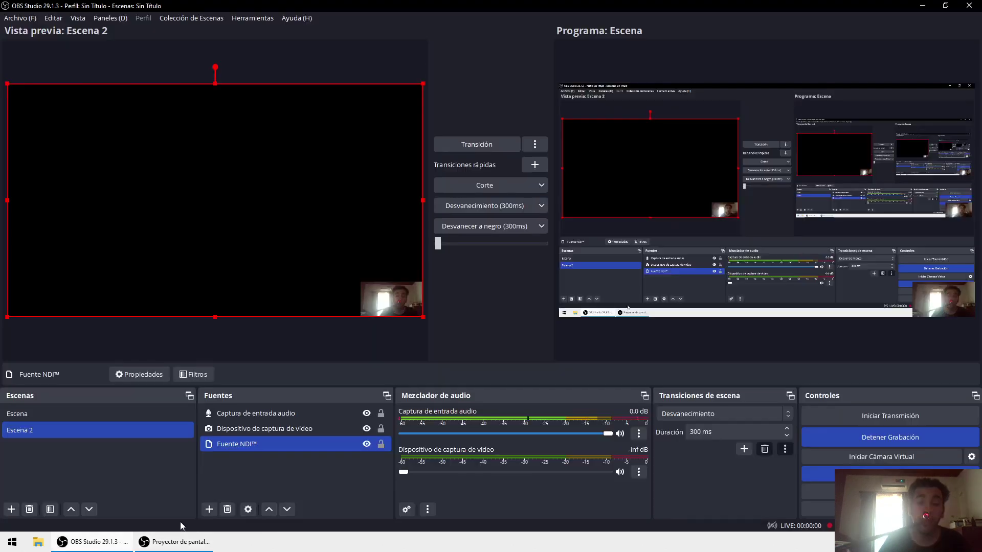